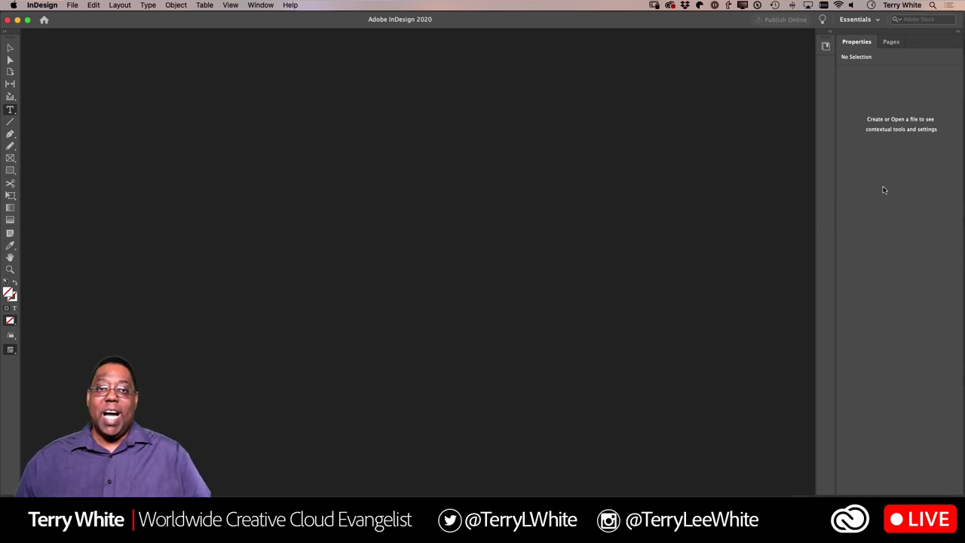
Show the Pages panel in the right-hand dock instead of Properties
{"action": "left_click", "coordinate": [892, 43]}
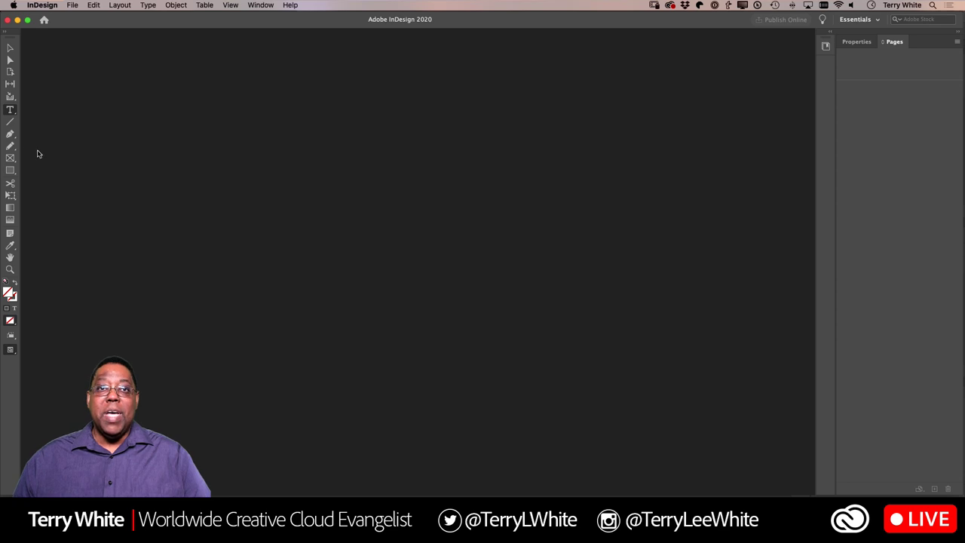
Start a new document from File > New > Document
{"action": "left_click", "coordinate": [75, 6]}
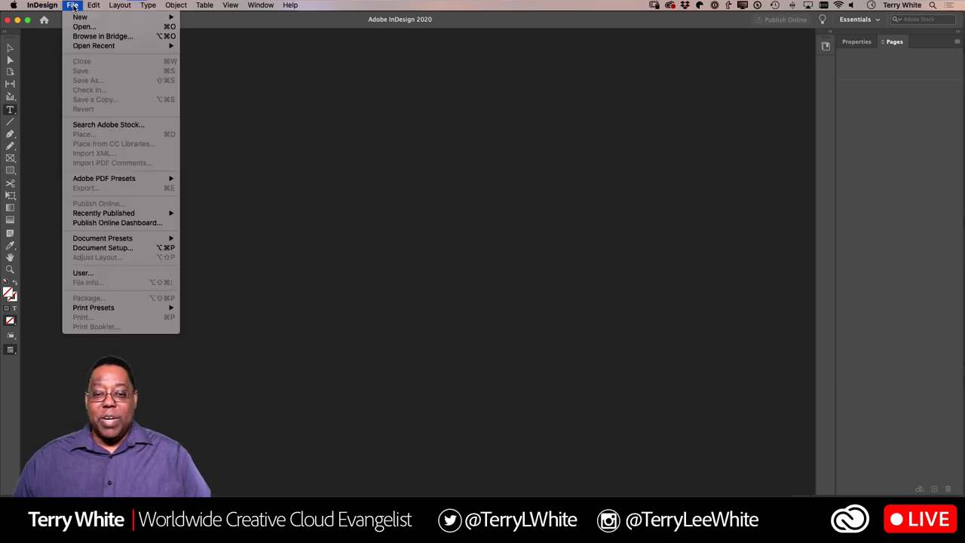
{"action": "mouse_move", "coordinate": [76, 18]}
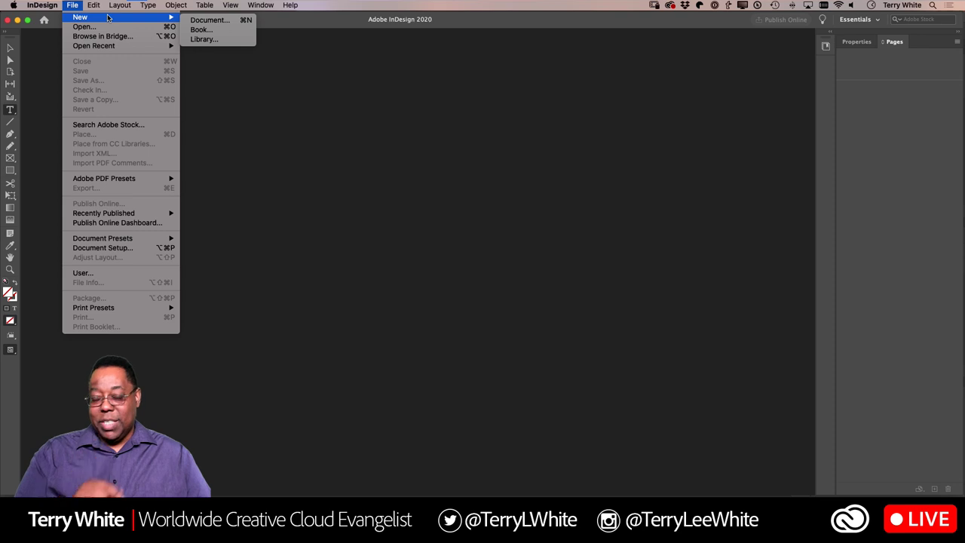
{"action": "left_click", "coordinate": [202, 20]}
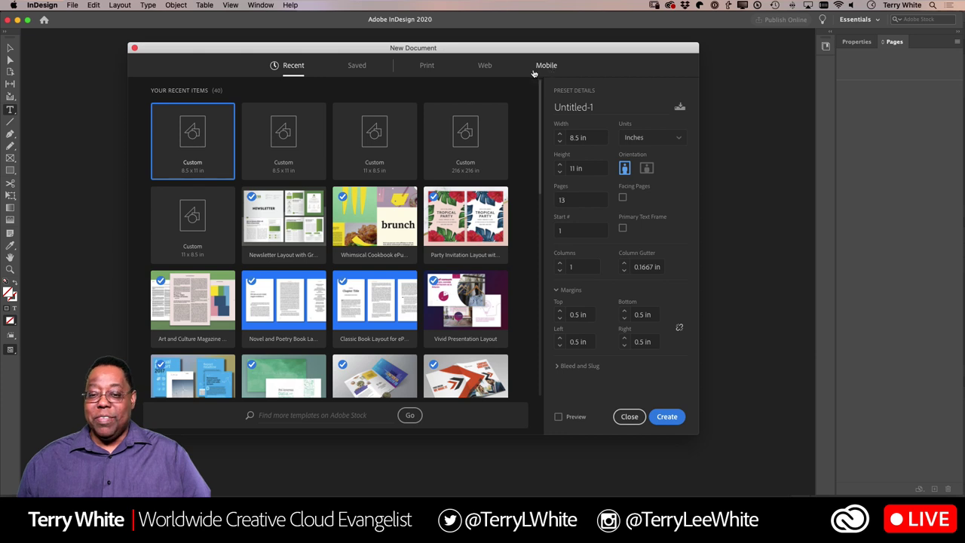
Browse the Print, Web and Mobile presets, ending on iPhone X at 1125 × 2436 px
{"action": "left_click", "coordinate": [428, 66]}
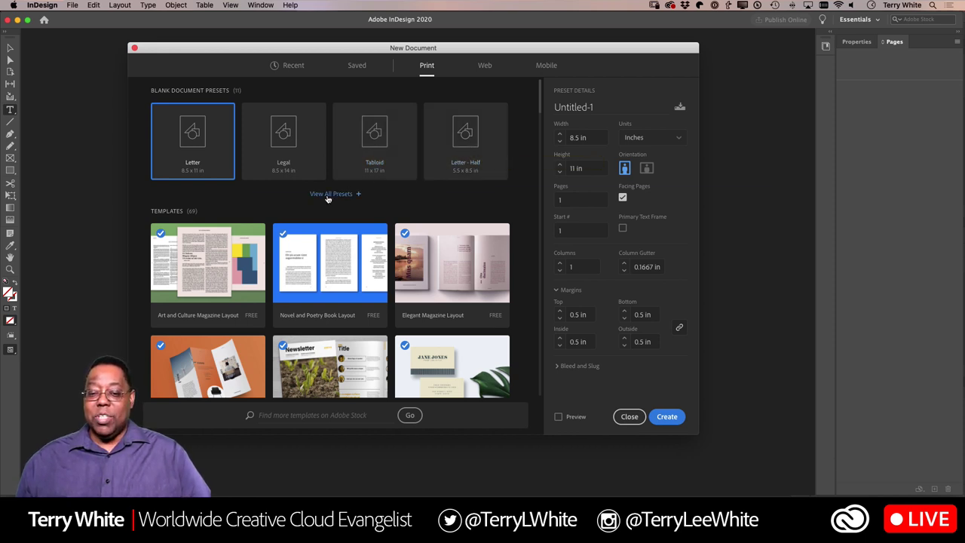
{"action": "left_click", "coordinate": [485, 66]}
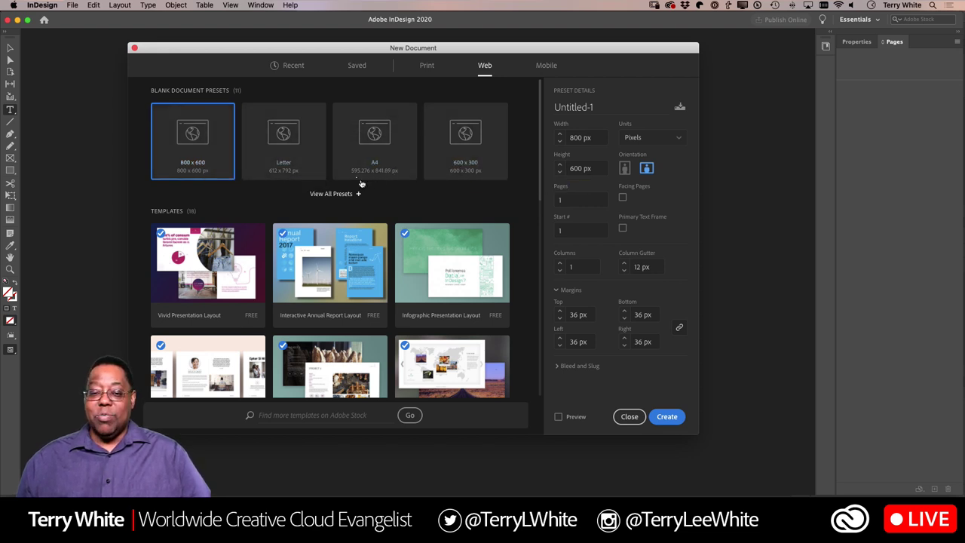
{"action": "left_click", "coordinate": [543, 66]}
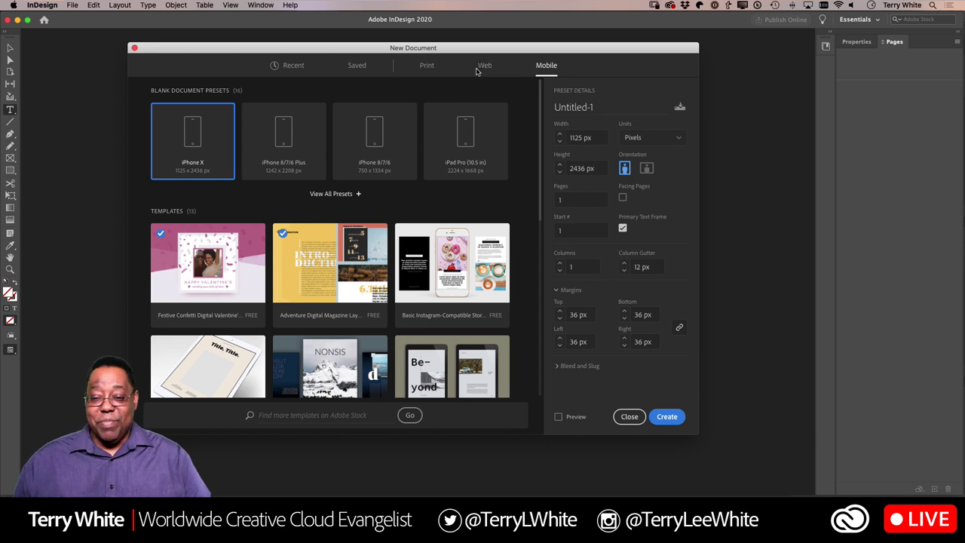
Return to the Print presets with Letter, 8.5 × 11 in, selected
{"action": "left_click", "coordinate": [427, 67]}
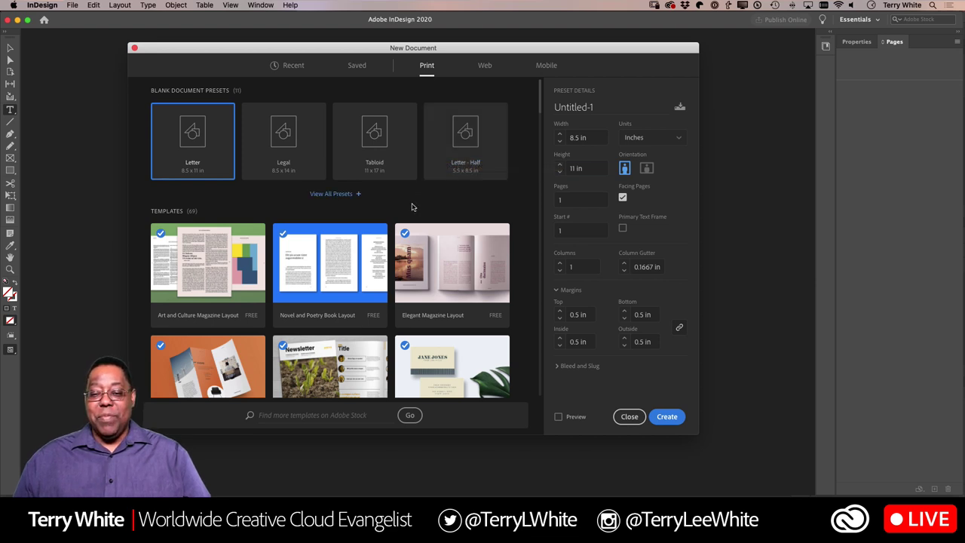
{"action": "scroll", "coordinate": [405, 219], "scroll_direction": "down", "scroll_amount": 8}
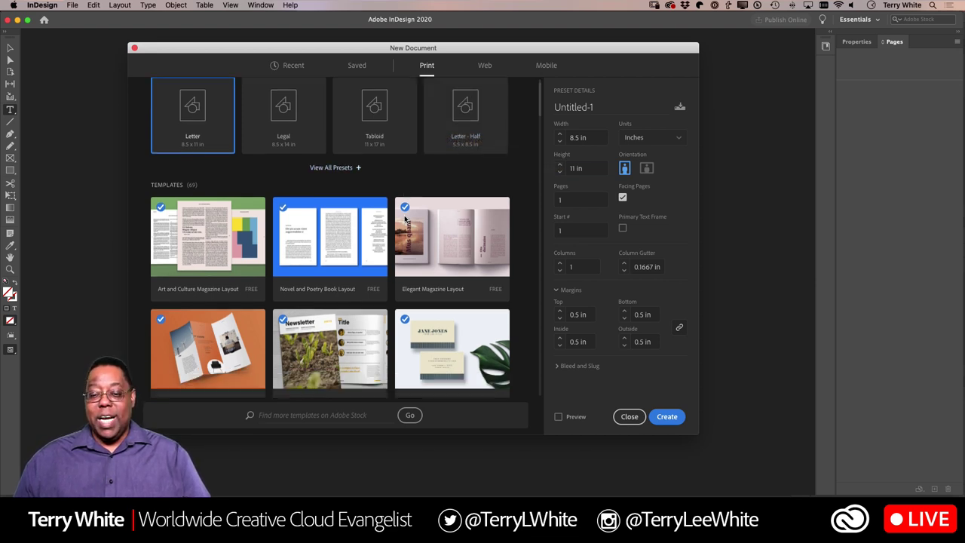
{"action": "scroll", "coordinate": [405, 219], "scroll_direction": "down", "scroll_amount": 8}
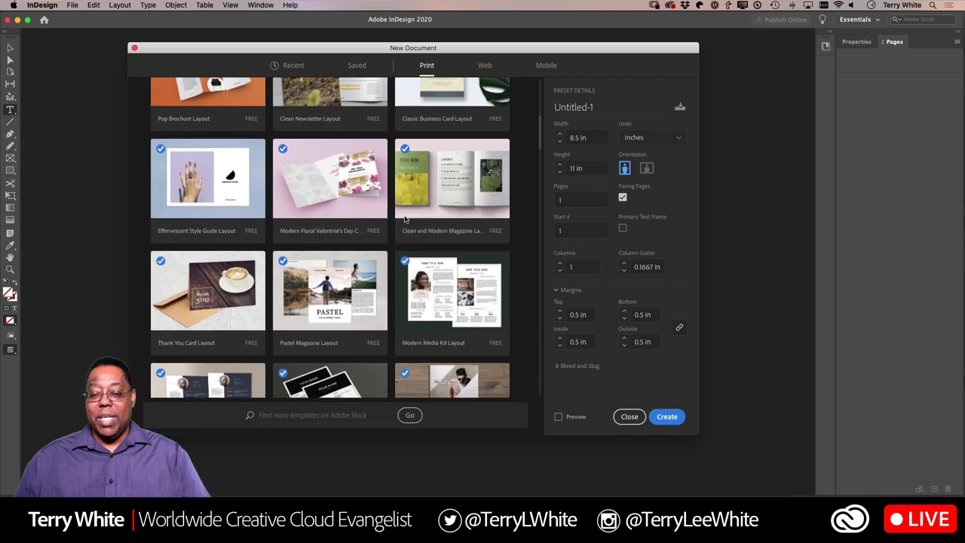
{"action": "scroll", "coordinate": [405, 219], "scroll_direction": "down", "scroll_amount": 6}
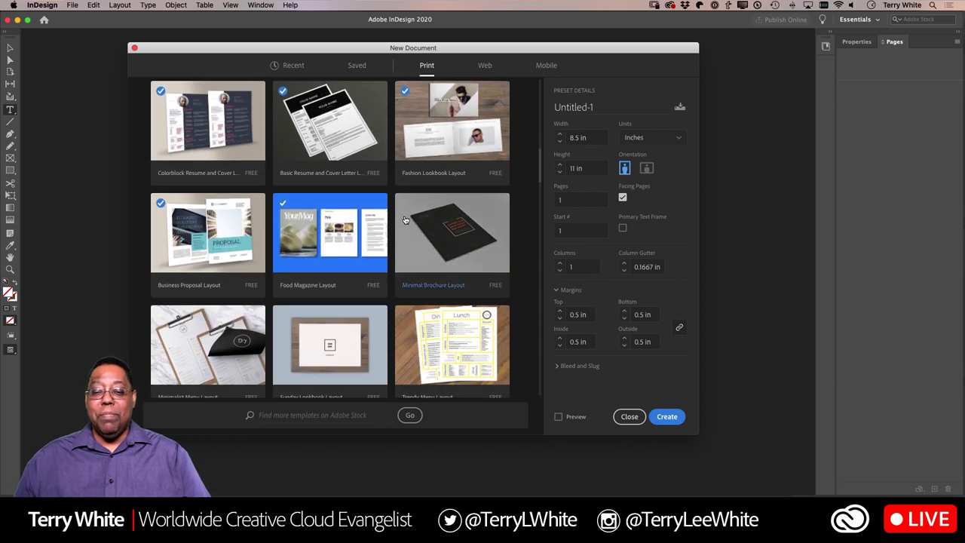
{"action": "scroll", "coordinate": [405, 218], "scroll_direction": "down", "scroll_amount": 15}
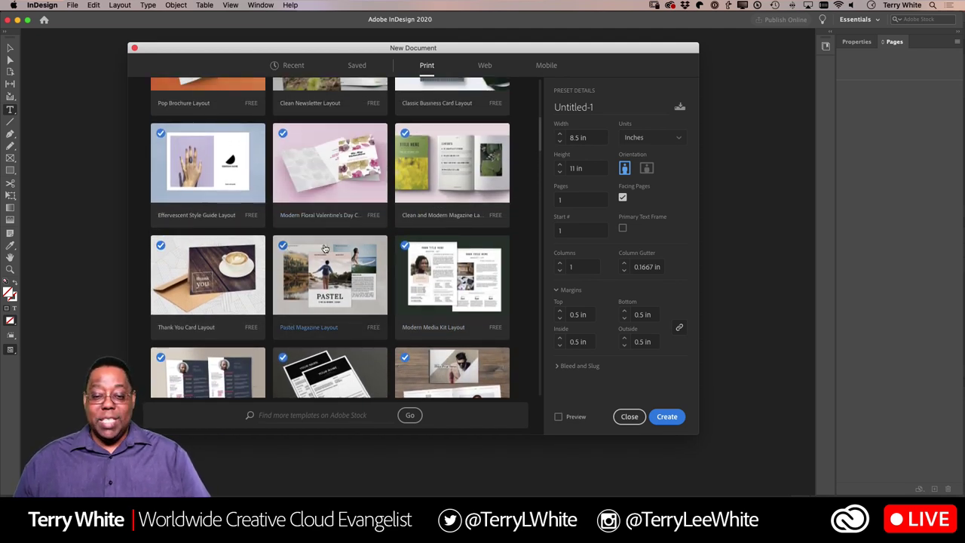
{"action": "scroll", "coordinate": [325, 246], "scroll_direction": "down", "scroll_amount": 3}
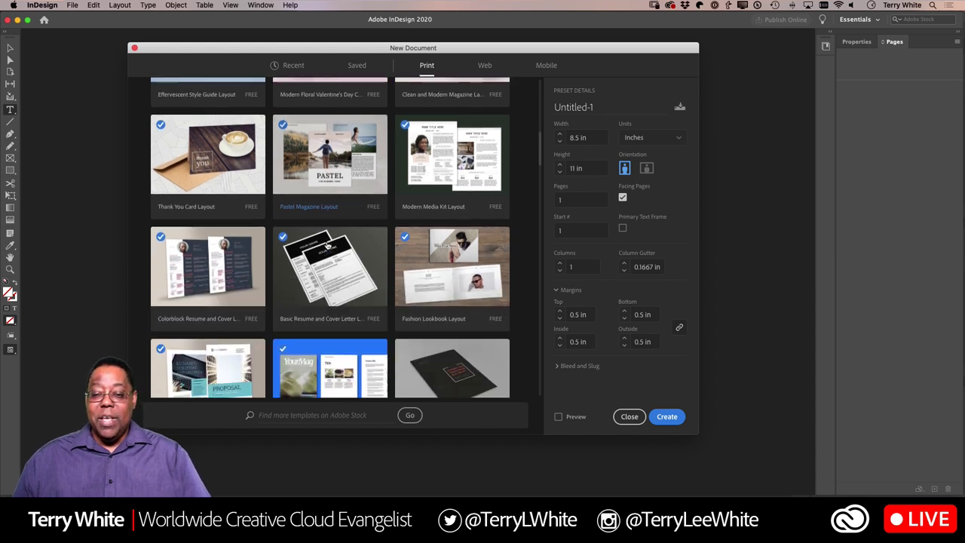
{"action": "scroll", "coordinate": [326, 247], "scroll_direction": "down", "scroll_amount": 7}
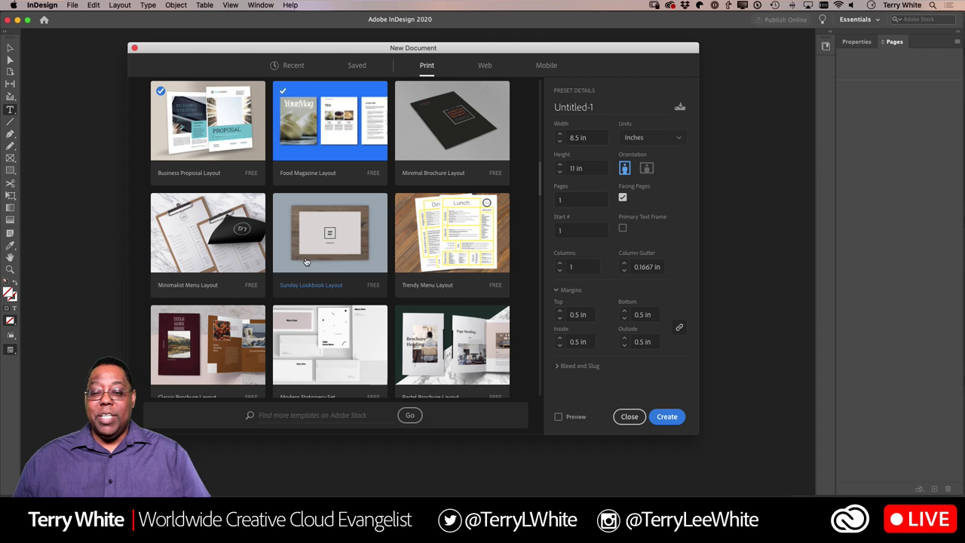
{"action": "scroll", "coordinate": [306, 262], "scroll_direction": "down", "scroll_amount": 6}
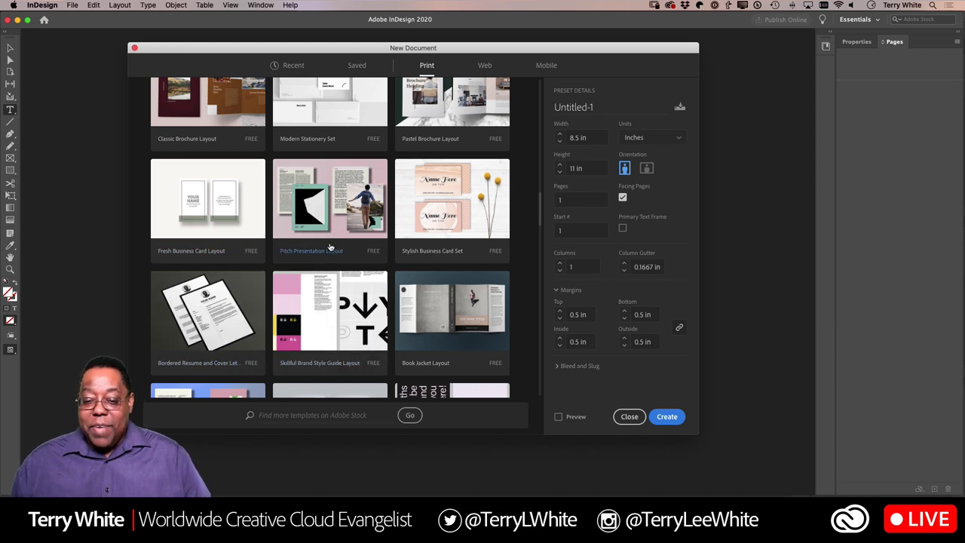
{"action": "scroll", "coordinate": [331, 247], "scroll_direction": "down", "scroll_amount": 2}
{"action": "scroll", "coordinate": [332, 248], "scroll_direction": "down", "scroll_amount": 5}
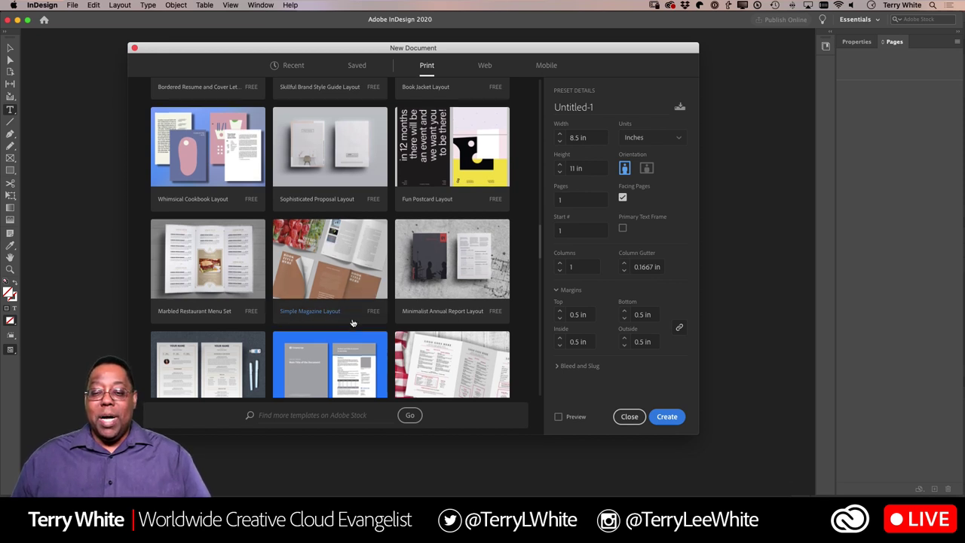
{"action": "scroll", "coordinate": [343, 302], "scroll_direction": "down", "scroll_amount": 5}
{"action": "scroll", "coordinate": [352, 323], "scroll_direction": "down", "scroll_amount": 4}
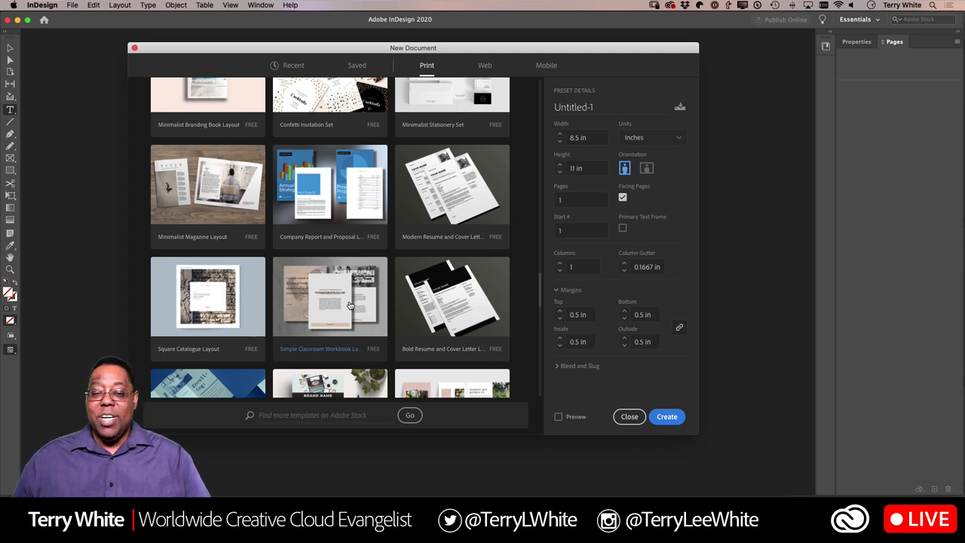
{"action": "scroll", "coordinate": [362, 305], "scroll_direction": "down", "scroll_amount": 5}
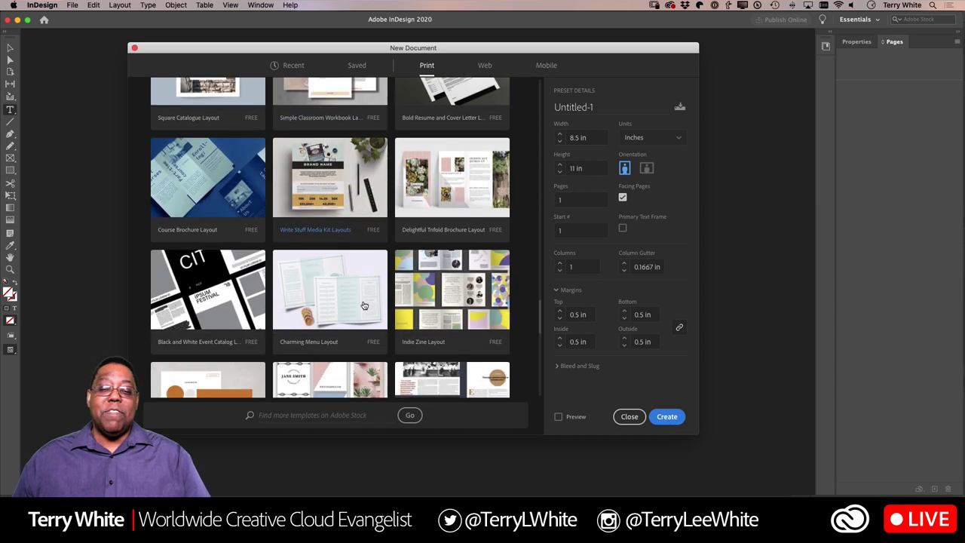
{"action": "scroll", "coordinate": [363, 305], "scroll_direction": "down", "scroll_amount": 1}
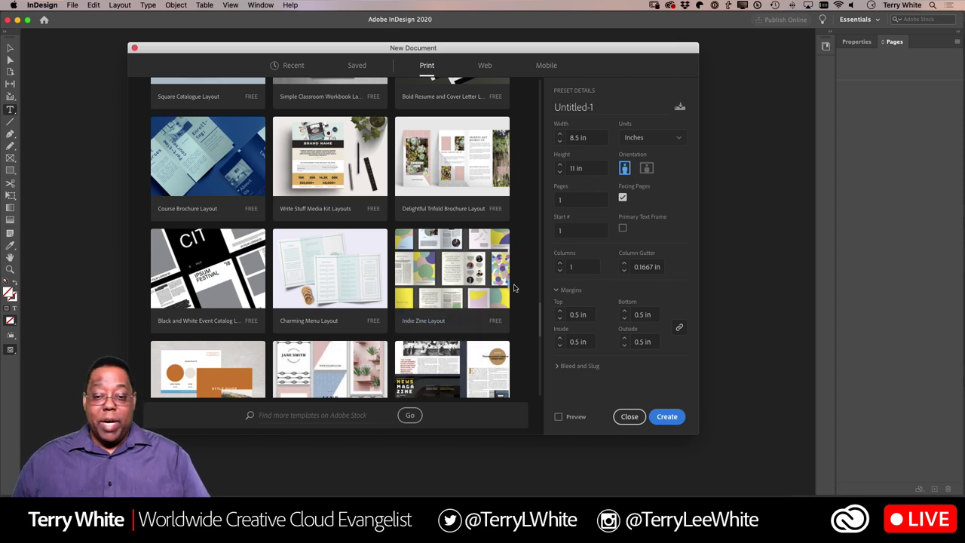
{"action": "scroll", "coordinate": [513, 282], "scroll_direction": "down", "scroll_amount": 5}
{"action": "scroll", "coordinate": [445, 279], "scroll_direction": "up", "scroll_amount": 15}
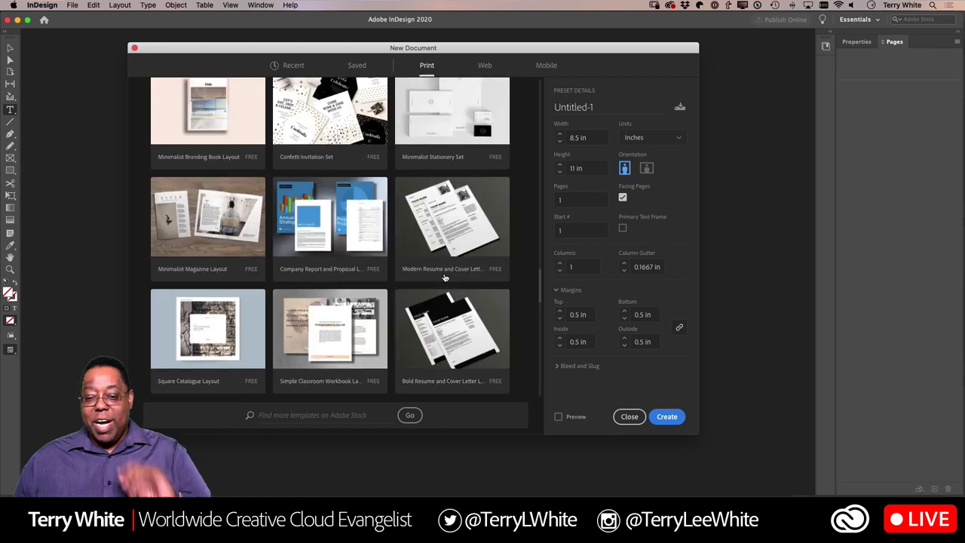
{"action": "scroll", "coordinate": [445, 278], "scroll_direction": "up", "scroll_amount": 3}
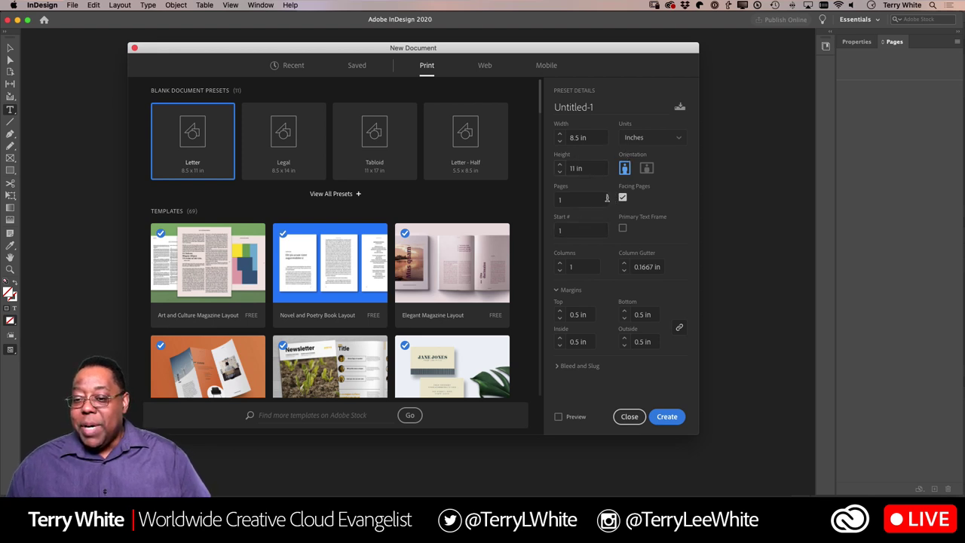
{"action": "left_click", "coordinate": [647, 168]}
{"action": "left_click", "coordinate": [625, 169]}
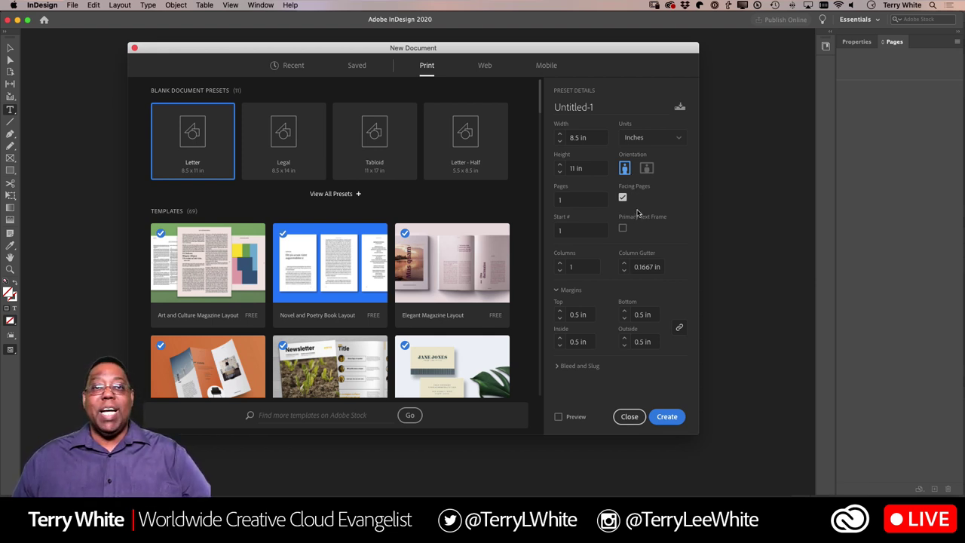
Set the Letter document's page count to 4
{"action": "left_click", "coordinate": [575, 200]}
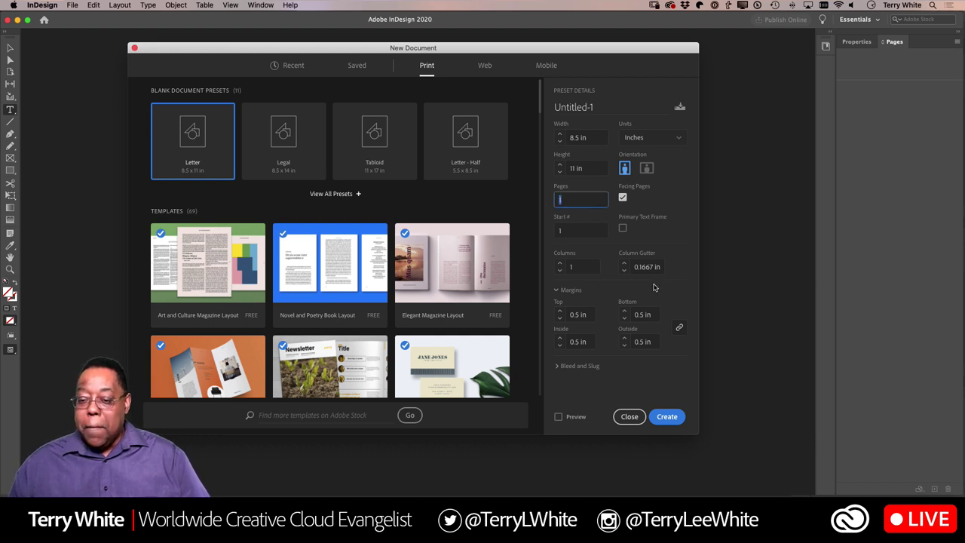
{"action": "type", "text": "4"}
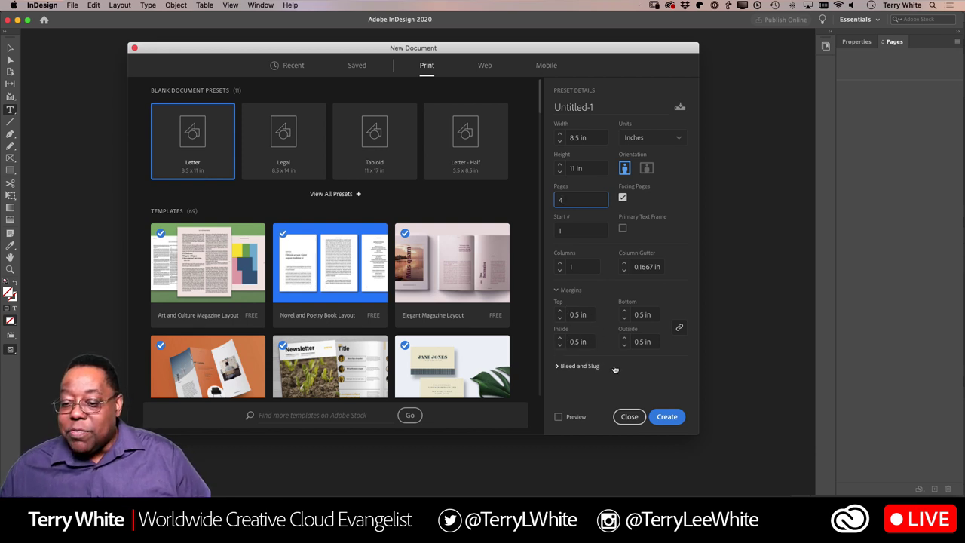
Unlink the margins, raise the inside margin to 0.75 in, and expand Bleed and Slug
{"action": "left_click", "coordinate": [678, 327]}
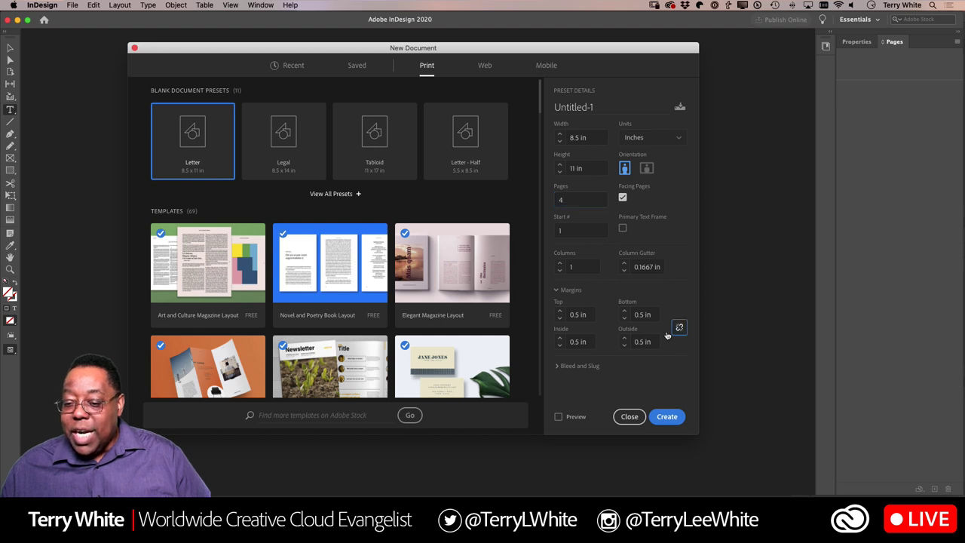
{"action": "left_click", "coordinate": [559, 339]}
{"action": "left_click", "coordinate": [559, 339]}
{"action": "left_click", "coordinate": [559, 338]}
{"action": "left_click", "coordinate": [560, 339]}
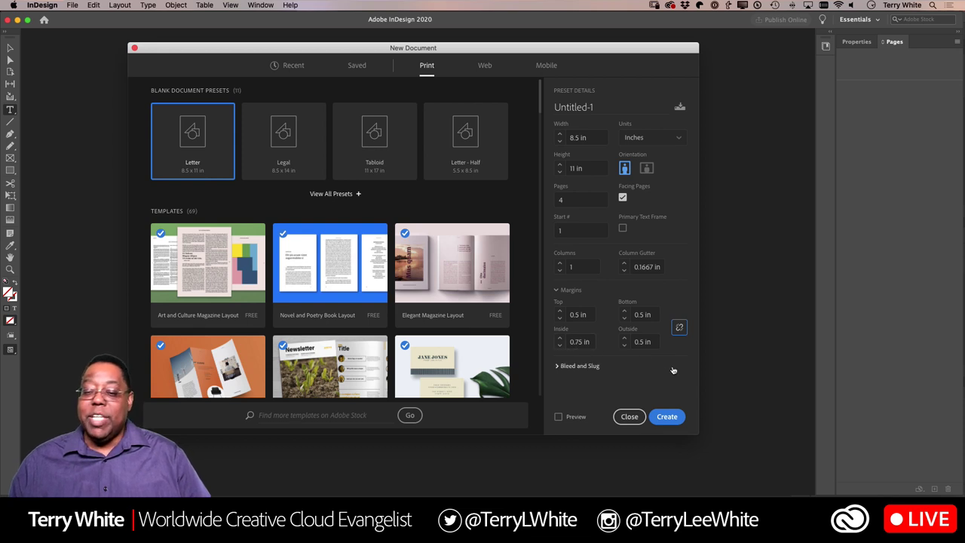
{"action": "left_click", "coordinate": [570, 368]}
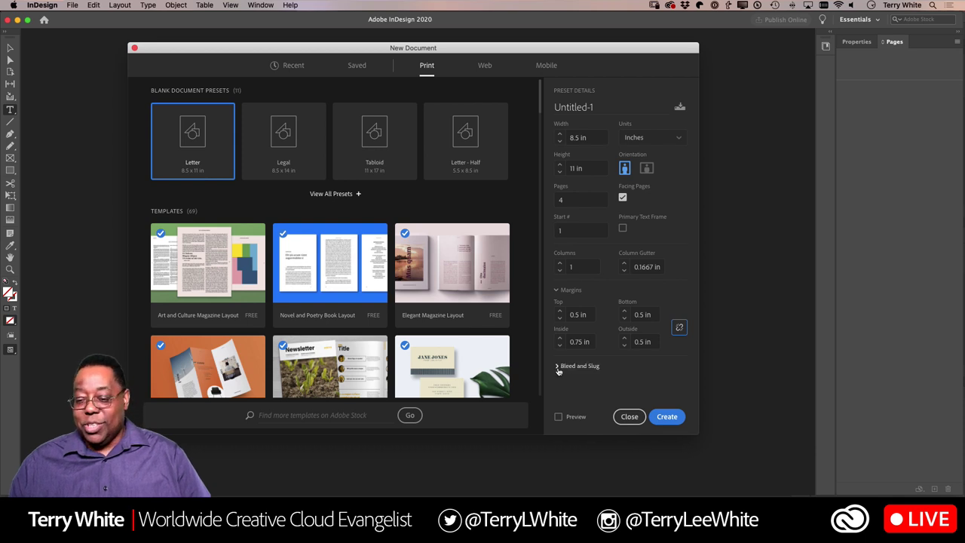
{"action": "scroll", "coordinate": [603, 354], "scroll_direction": "down", "scroll_amount": 3}
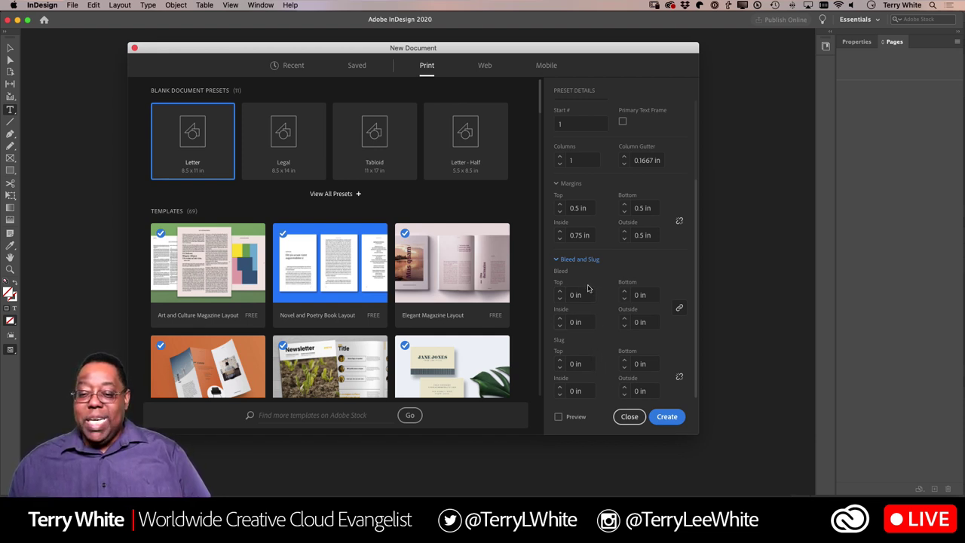
Try a 0.125 in bleed, reset it to 0 in, and collapse Bleed and Slug
{"action": "left_click", "coordinate": [561, 293]}
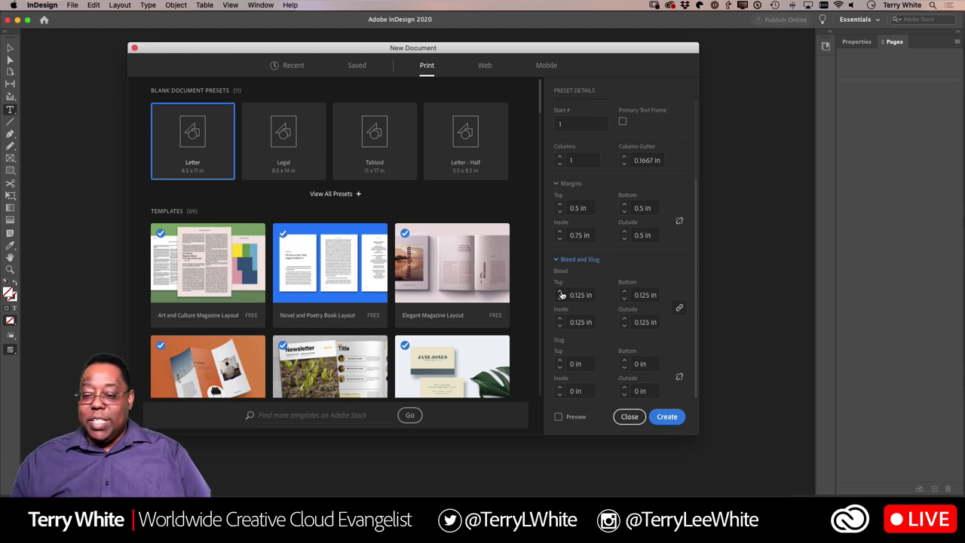
{"action": "left_click", "coordinate": [560, 299]}
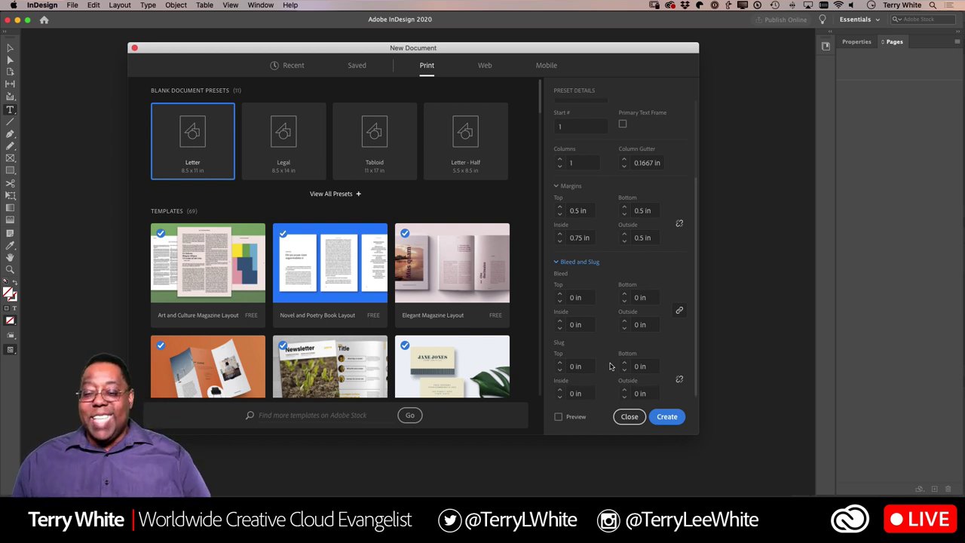
{"action": "left_click", "coordinate": [557, 264]}
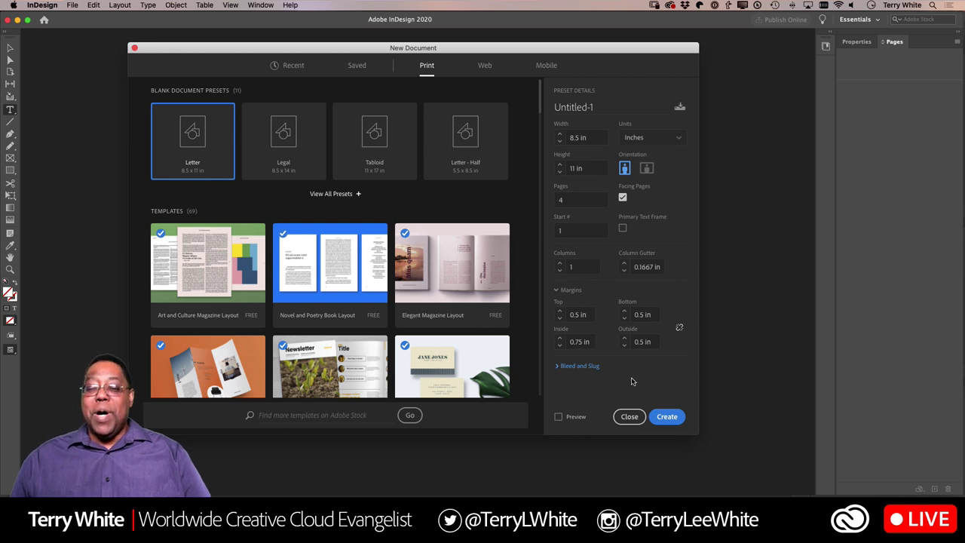
Create the 4-page facing-pages Letter document, Untitled-1
{"action": "left_click", "coordinate": [666, 417]}
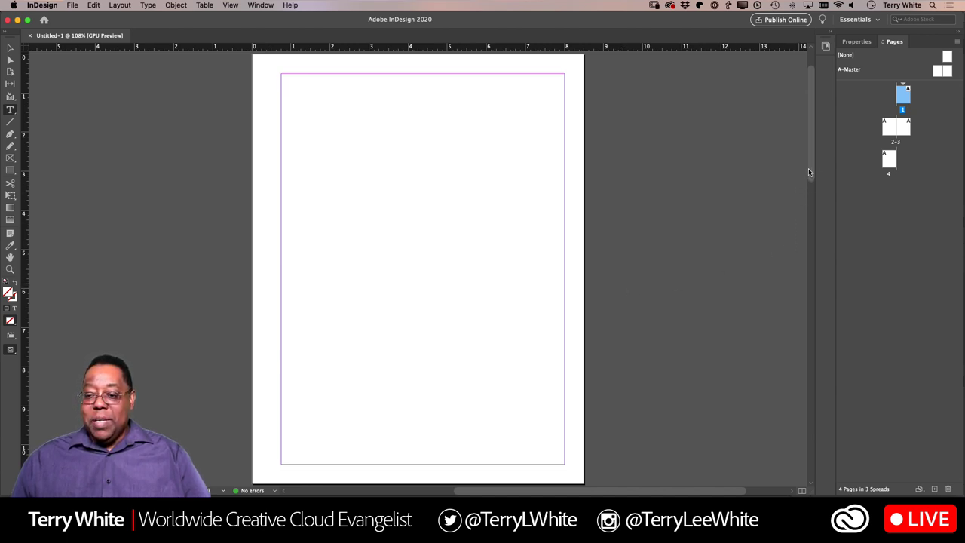
{"action": "left_click_drag", "start_coordinate": [811, 165], "coordinate": [817, 300]}
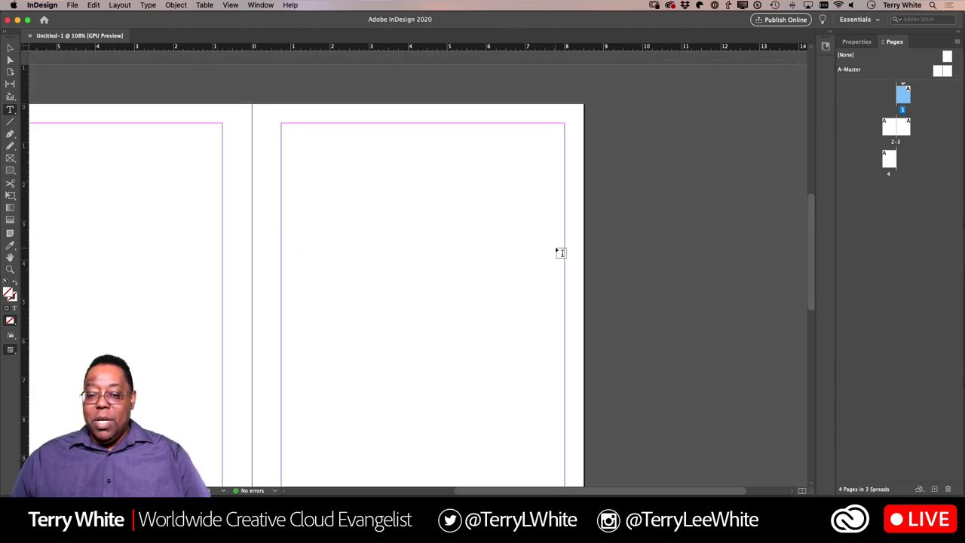
{"action": "scroll", "coordinate": [561, 253], "scroll_direction": "left", "scroll_amount": 6}
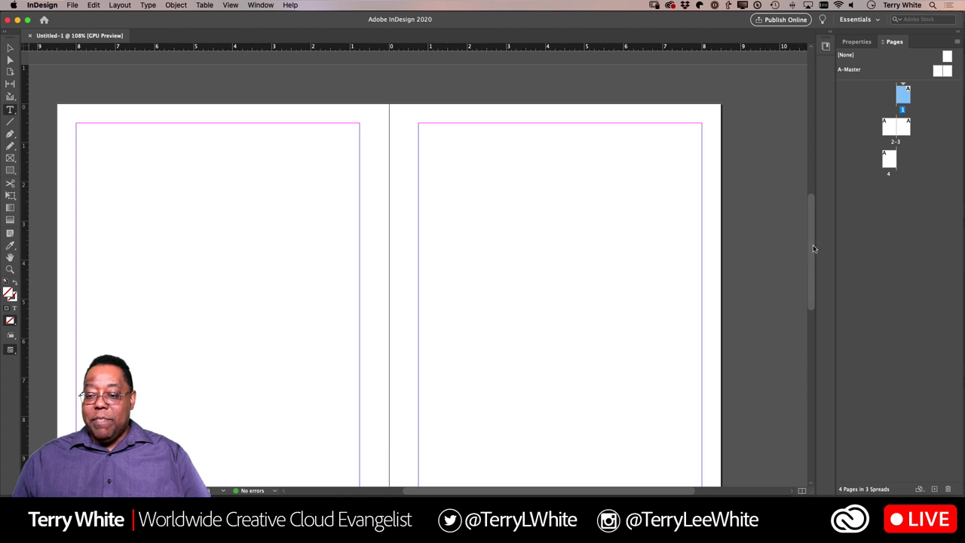
{"action": "left_click_drag", "start_coordinate": [809, 247], "coordinate": [808, 281]}
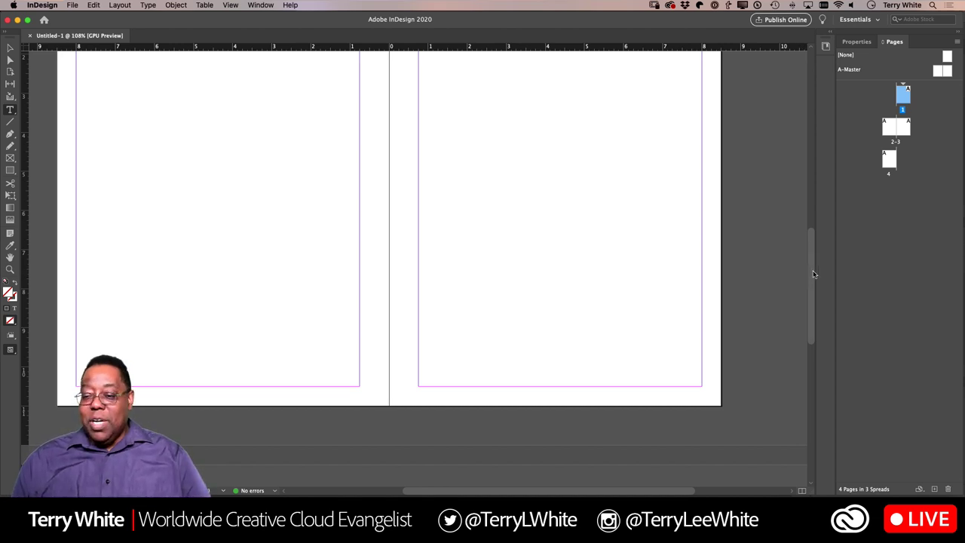
{"action": "left_click_drag", "start_coordinate": [810, 276], "coordinate": [814, 243]}
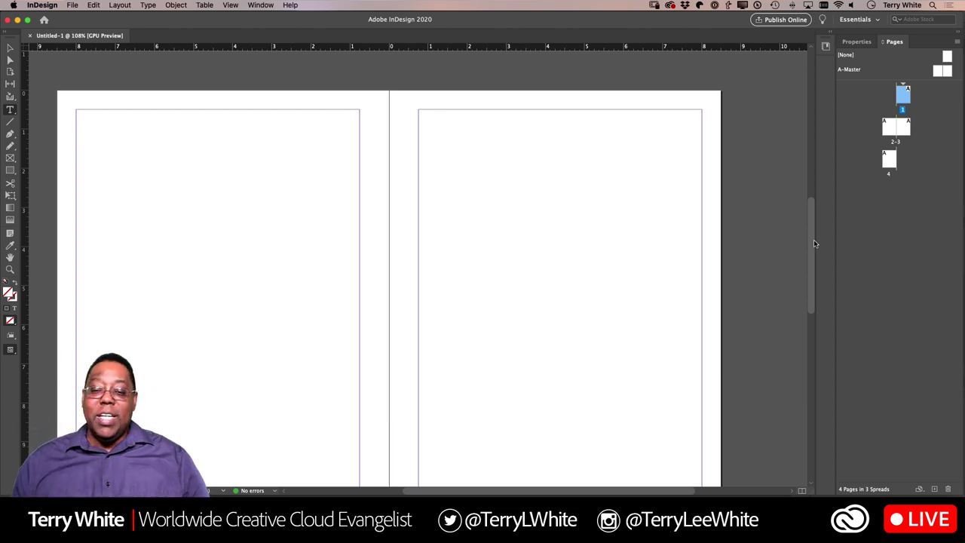
{"action": "left_click_drag", "start_coordinate": [810, 230], "coordinate": [822, 263]}
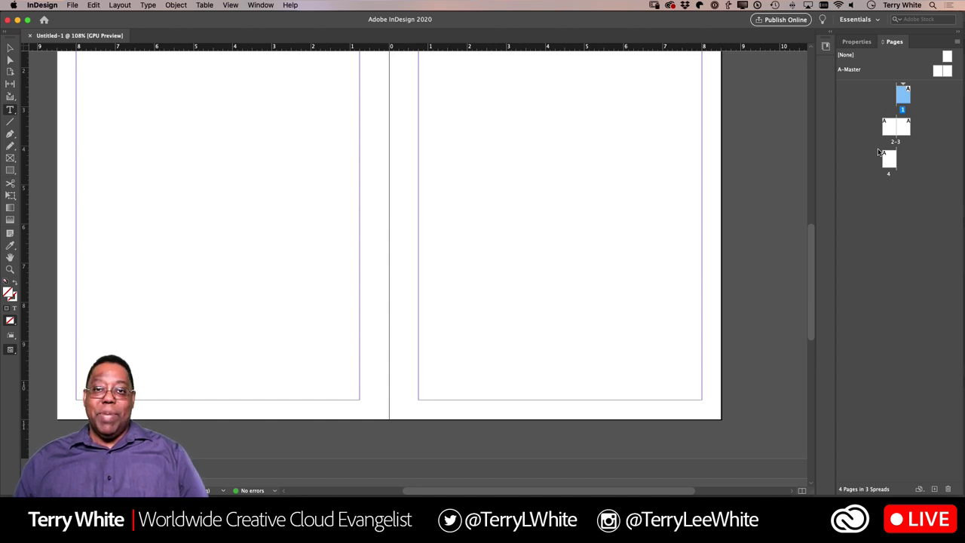
{"action": "scroll", "coordinate": [766, 173], "scroll_direction": "up", "scroll_amount": 5}
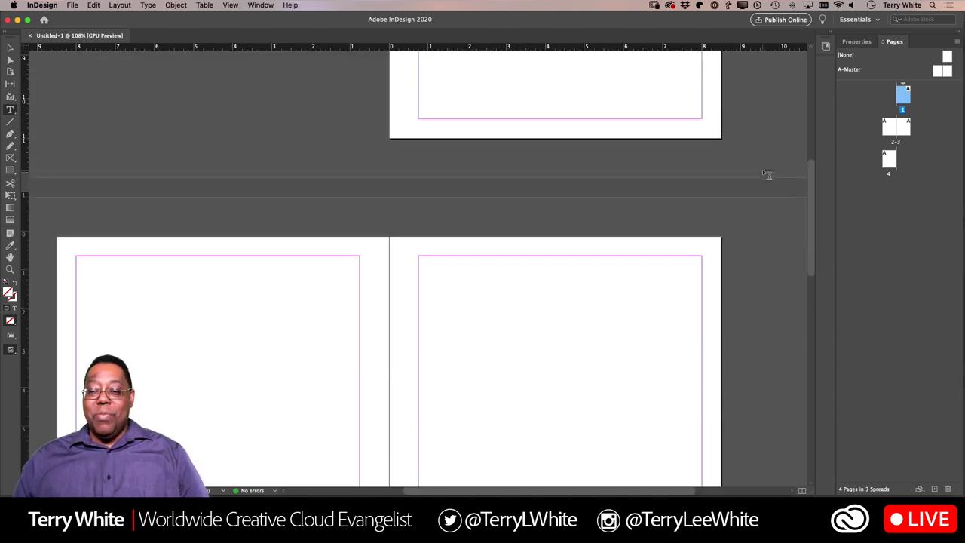
{"action": "scroll", "coordinate": [766, 174], "scroll_direction": "up", "scroll_amount": 5}
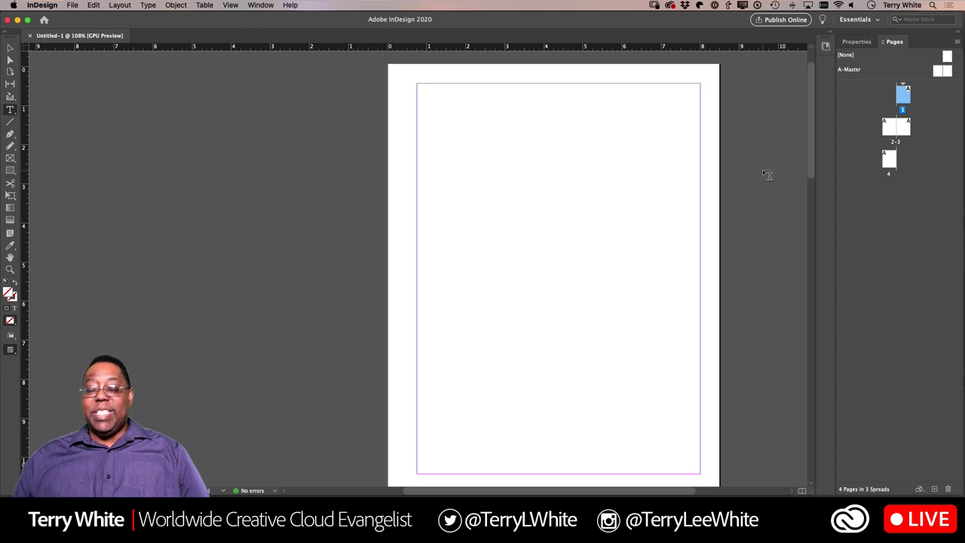
{"action": "scroll", "coordinate": [766, 174], "scroll_direction": "down", "scroll_amount": 1}
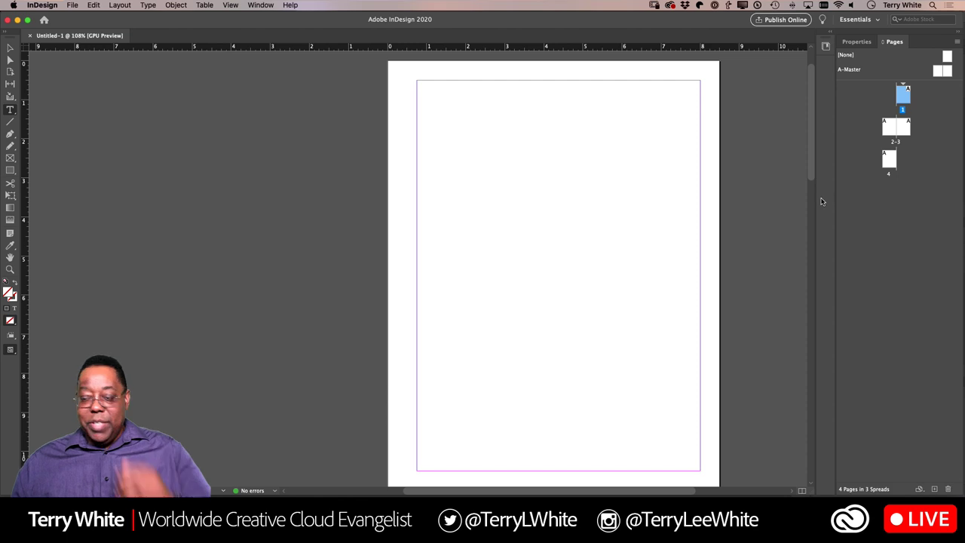
{"action": "scroll", "coordinate": [801, 195], "scroll_direction": "down", "scroll_amount": 10}
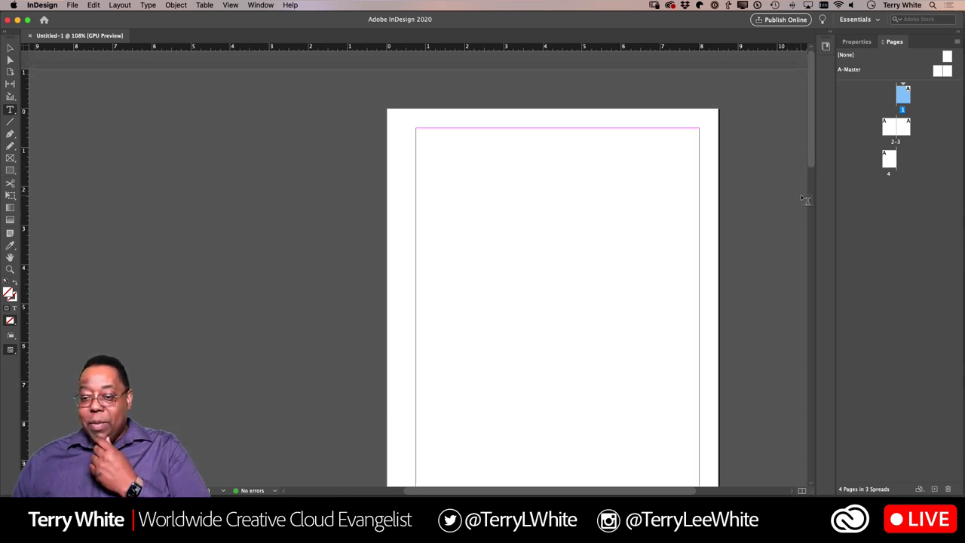
{"action": "scroll", "coordinate": [801, 194], "scroll_direction": "up", "scroll_amount": 10}
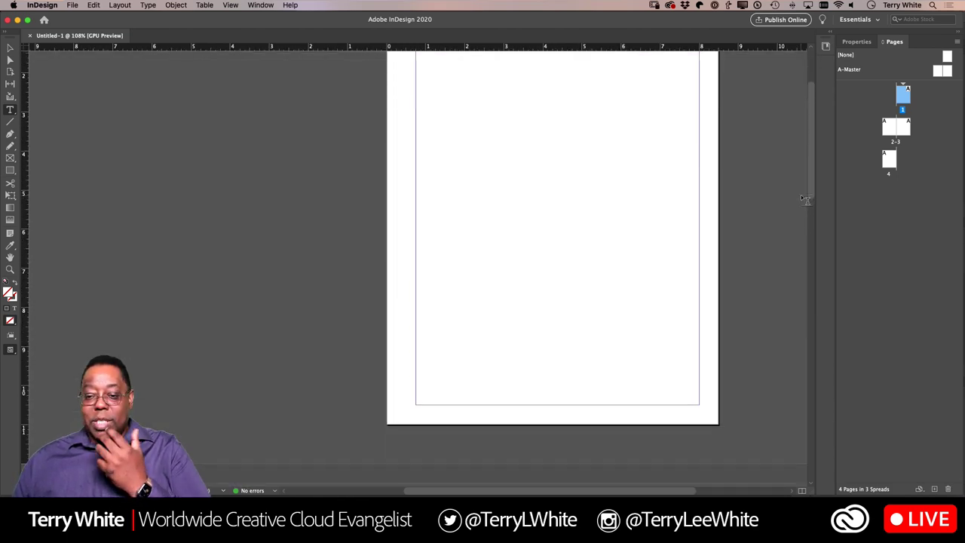
{"action": "scroll", "coordinate": [806, 200], "scroll_direction": "up", "scroll_amount": 3}
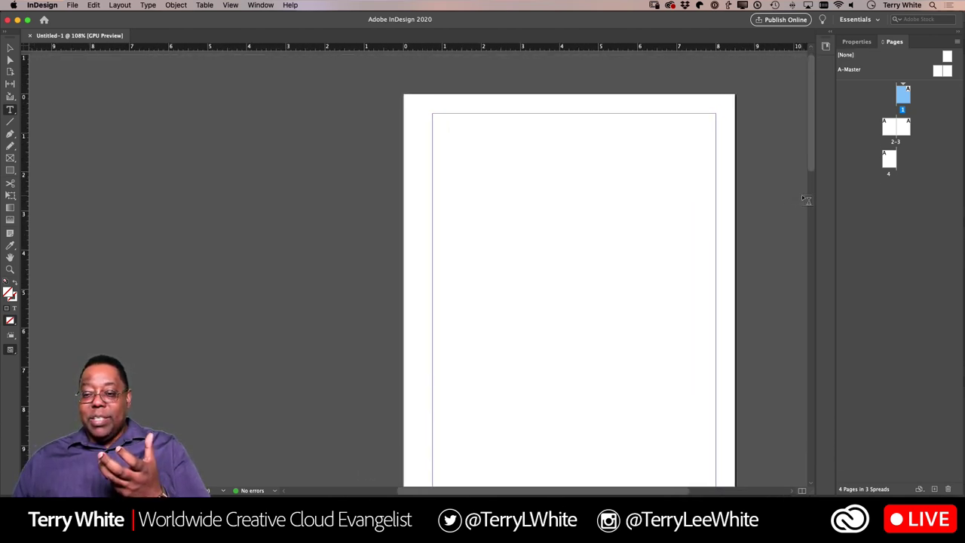
{"action": "scroll", "coordinate": [808, 200], "scroll_direction": "down", "scroll_amount": 3}
{"action": "scroll", "coordinate": [806, 200], "scroll_direction": "up", "scroll_amount": 2}
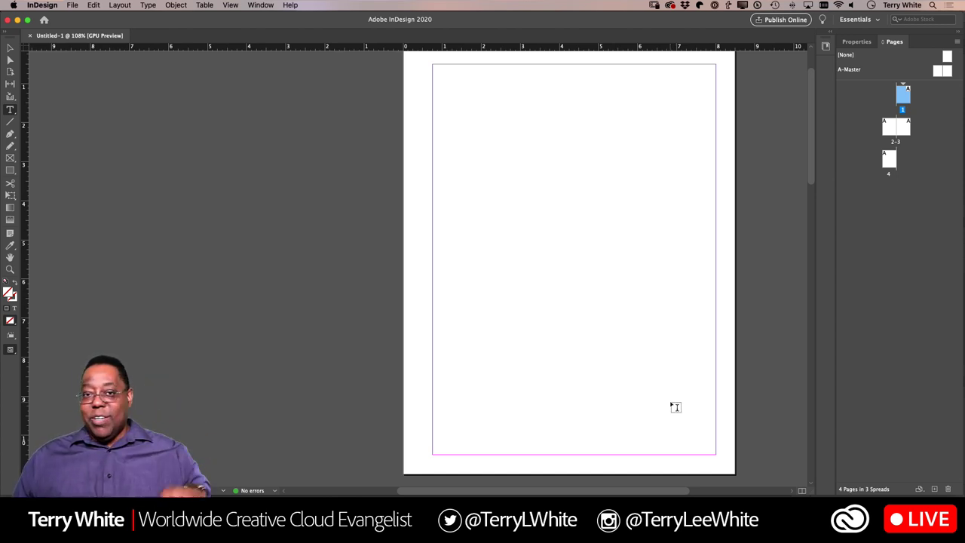
{"action": "scroll", "coordinate": [676, 407], "scroll_direction": "down", "scroll_amount": 10}
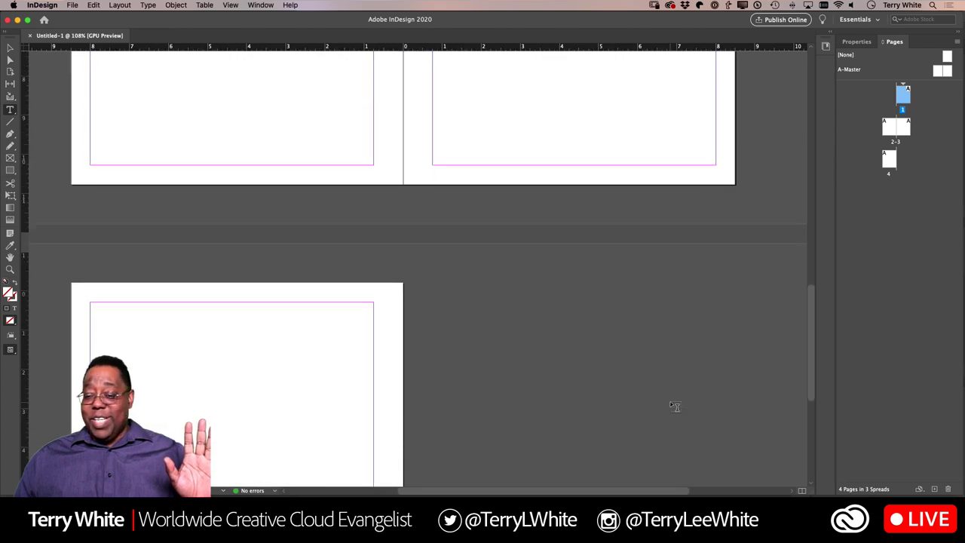
{"action": "scroll", "coordinate": [676, 407], "scroll_direction": "down", "scroll_amount": 5}
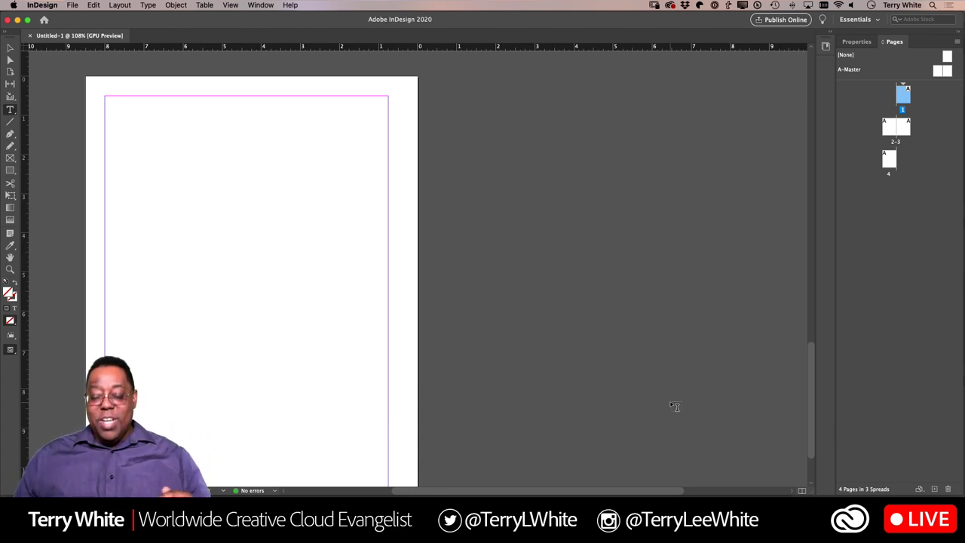
{"action": "scroll", "coordinate": [676, 407], "scroll_direction": "down", "scroll_amount": 2}
{"action": "scroll", "coordinate": [676, 407], "scroll_direction": "up", "scroll_amount": 15}
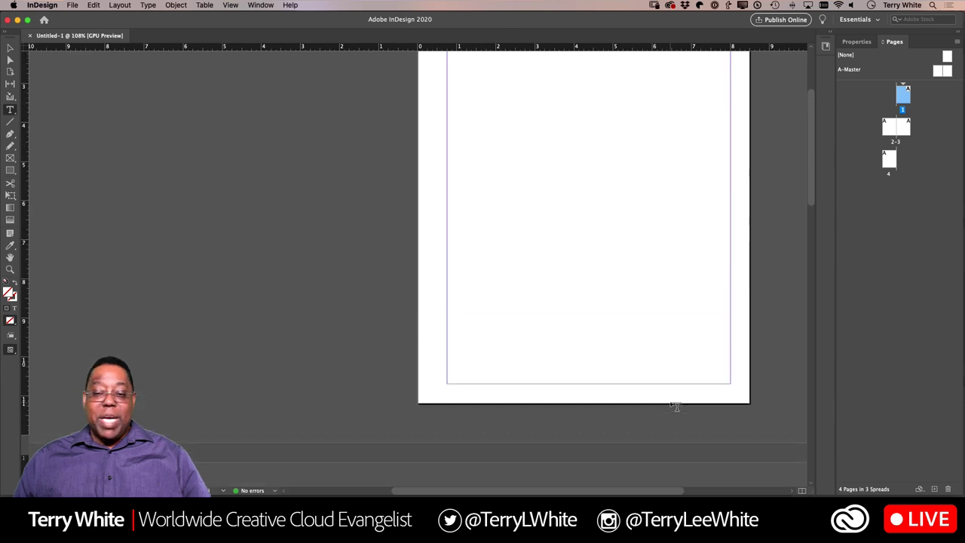
{"action": "scroll", "coordinate": [675, 407], "scroll_direction": "up", "scroll_amount": 3}
{"action": "scroll", "coordinate": [676, 407], "scroll_direction": "down", "scroll_amount": 1}
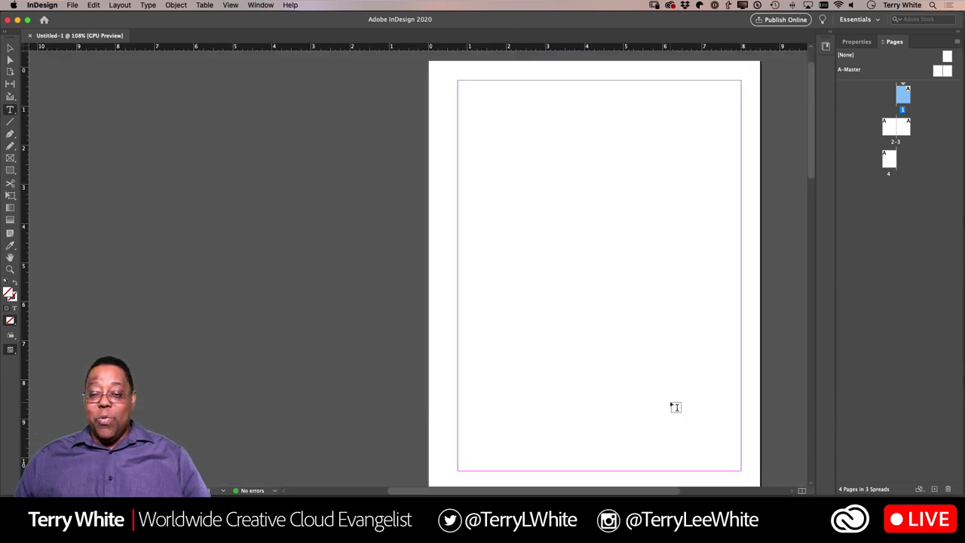
{"action": "scroll", "coordinate": [675, 407], "scroll_direction": "down", "scroll_amount": 1}
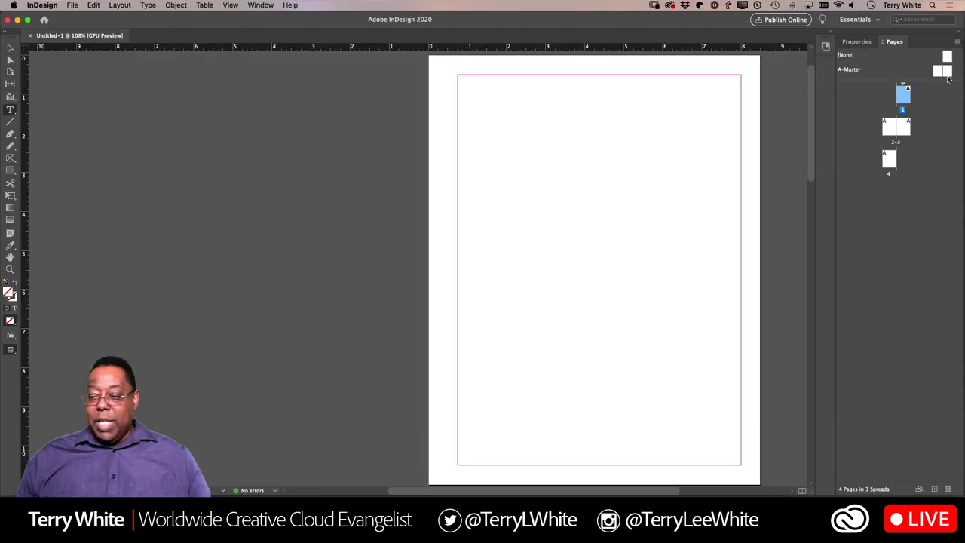
{"action": "mouse_move", "coordinate": [949, 78]}
{"action": "left_mouse_down"}
{"action": "mouse_move", "coordinate": [957, 126]}
{"action": "mouse_move", "coordinate": [939, 76]}
{"action": "left_mouse_up"}
{"action": "double_click", "coordinate": [939, 75]}
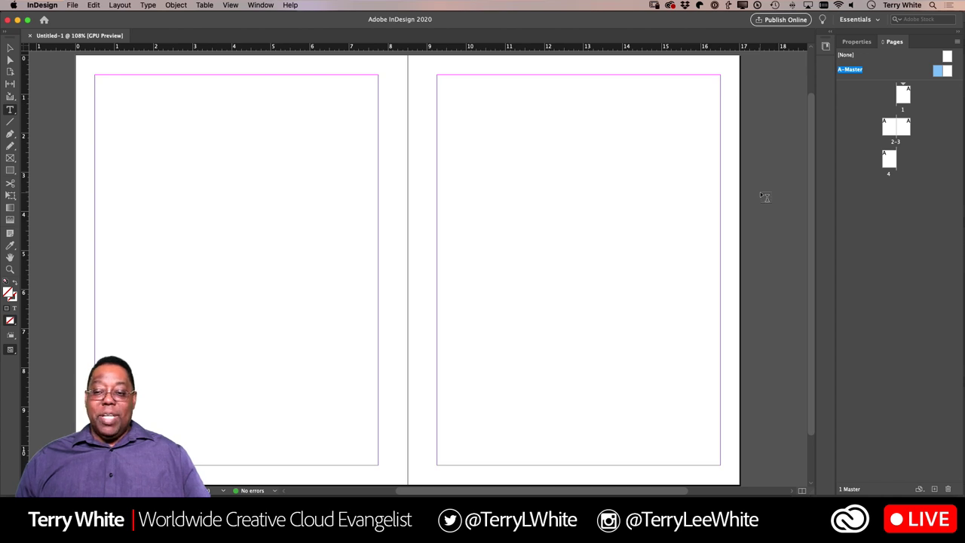
{"action": "left_click", "coordinate": [10, 48]}
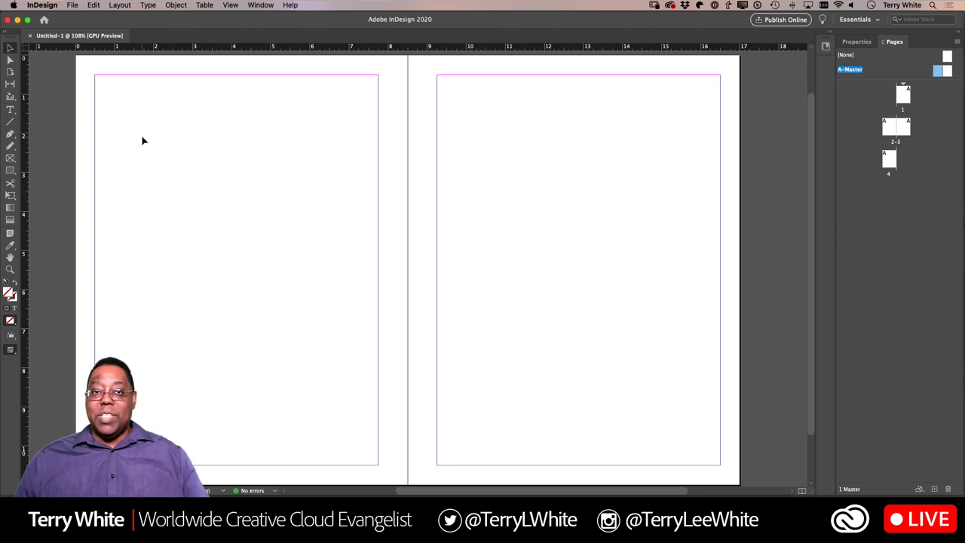
Zoom to about 433% on the A-Master page's top-left corner
{"action": "key", "text": "z"}
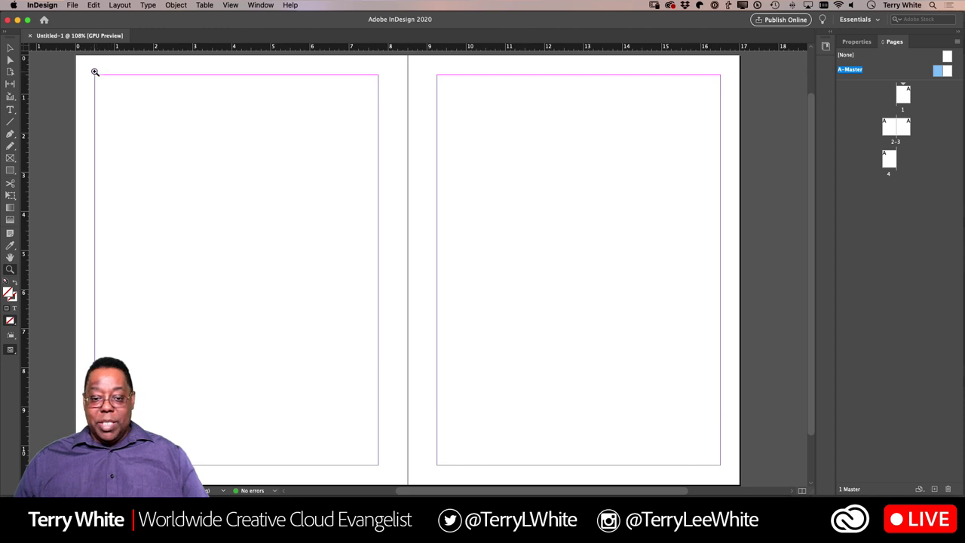
{"action": "left_click_drag", "start_coordinate": [93, 71], "coordinate": [291, 214]}
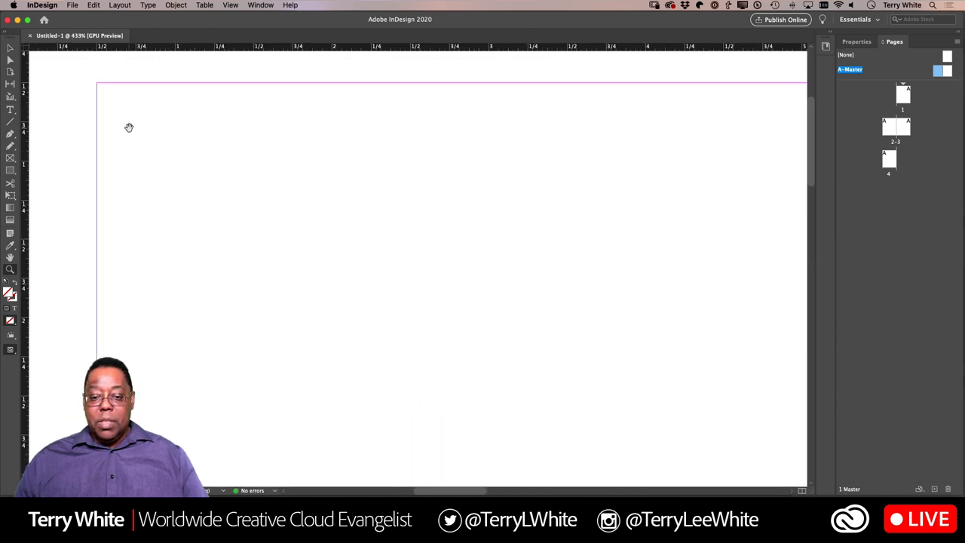
{"action": "left_click_drag", "start_coordinate": [129, 127], "coordinate": [242, 242]}
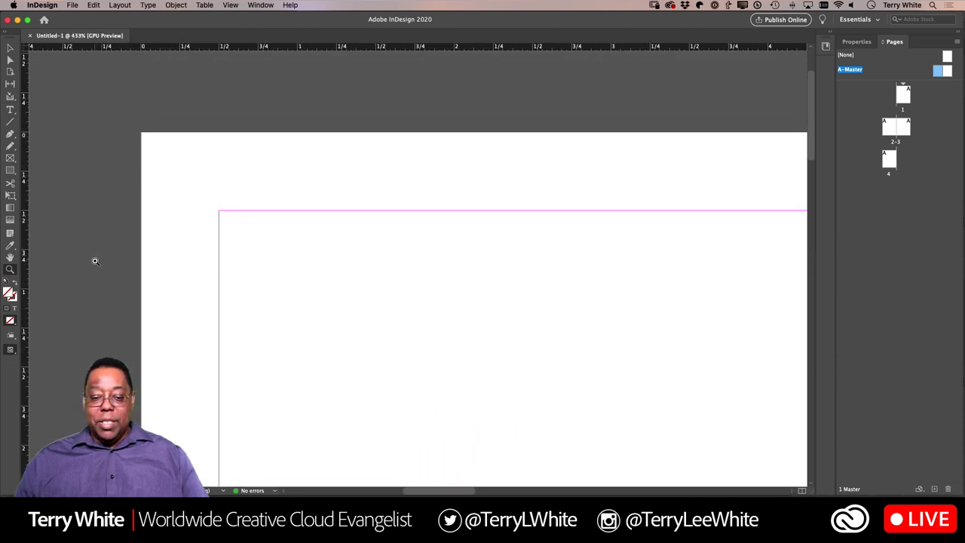
Draw a small empty graphics frame in A-Master's top-left corner, outside the margins, and select it
{"action": "left_click", "coordinate": [10, 158]}
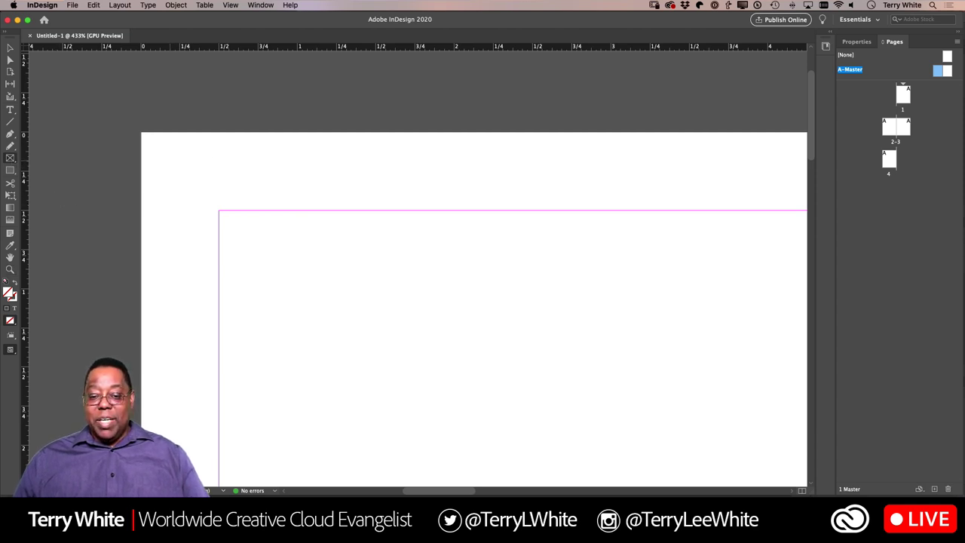
{"action": "left_click_drag", "start_coordinate": [170, 160], "coordinate": [219, 211]}
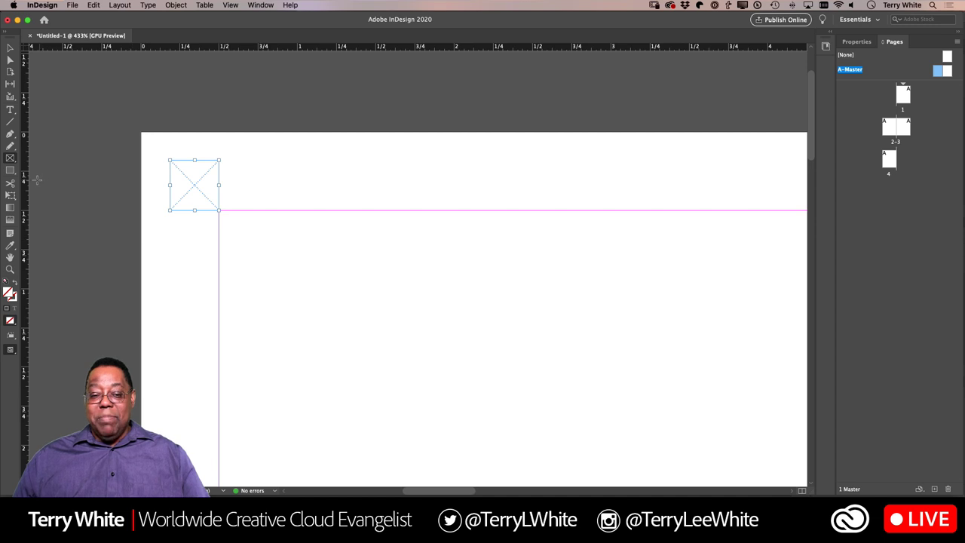
{"action": "left_click", "coordinate": [11, 160]}
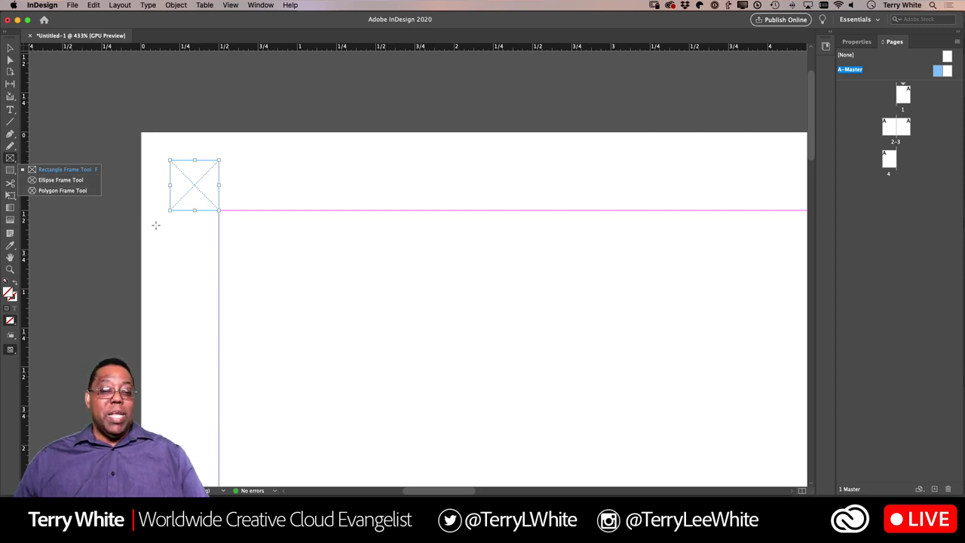
{"action": "left_click", "coordinate": [10, 47]}
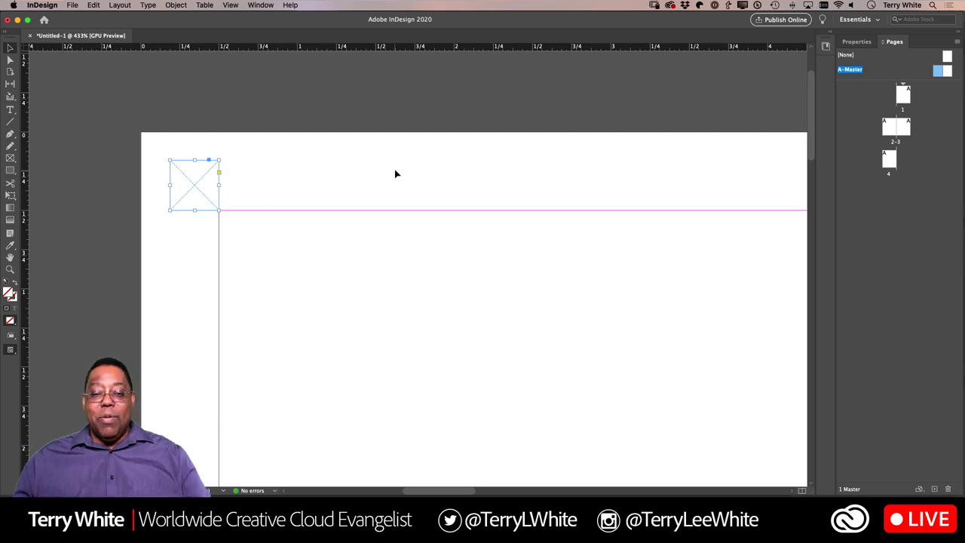
{"action": "left_click", "coordinate": [72, 6]}
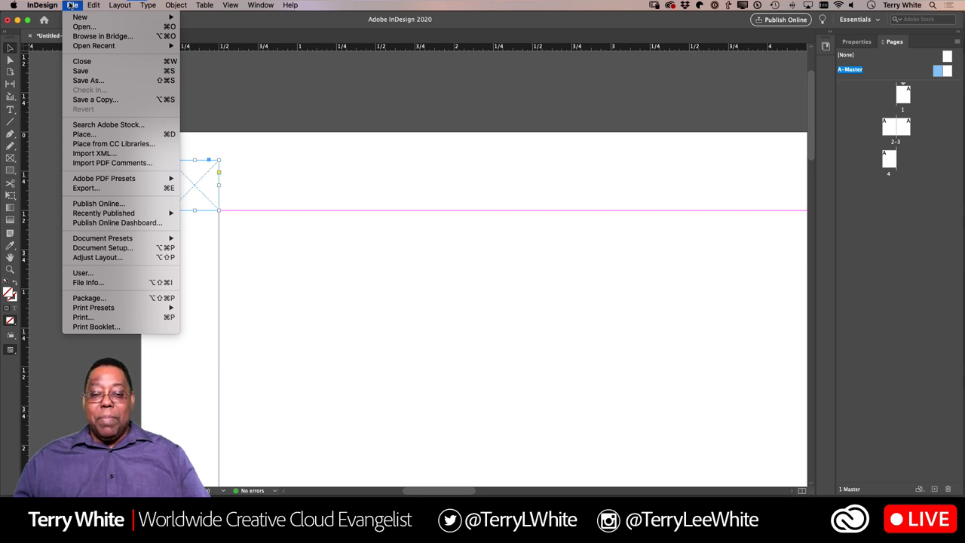
Open the Place dialog on the Calendar Images 2020 photos, then cancel without placing anything
{"action": "left_click", "coordinate": [104, 133]}
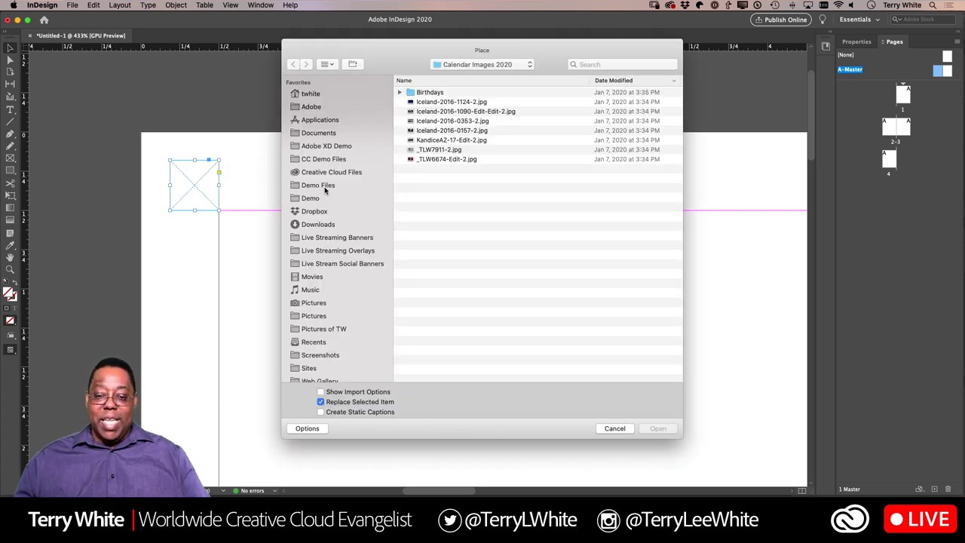
{"action": "left_click", "coordinate": [614, 429]}
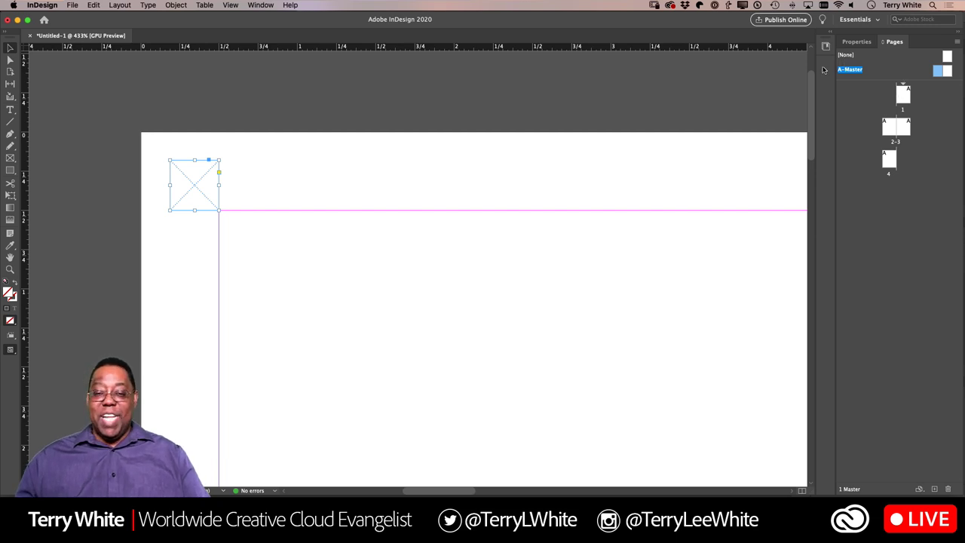
Open the Window menu to show the list of panels
{"action": "left_click", "coordinate": [261, 5]}
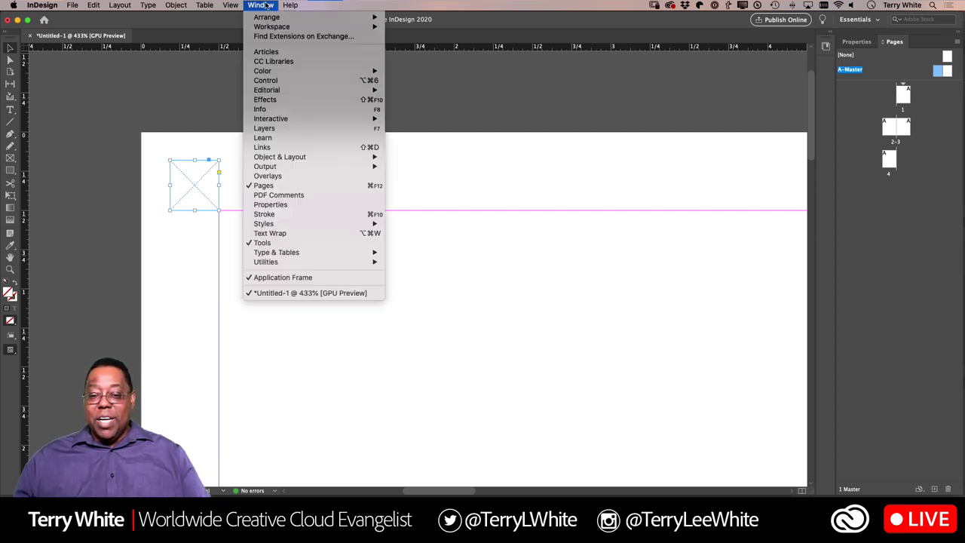
Open the CC Libraries panel and switch it to the Adobe Live 2020 library
{"action": "left_click", "coordinate": [273, 61]}
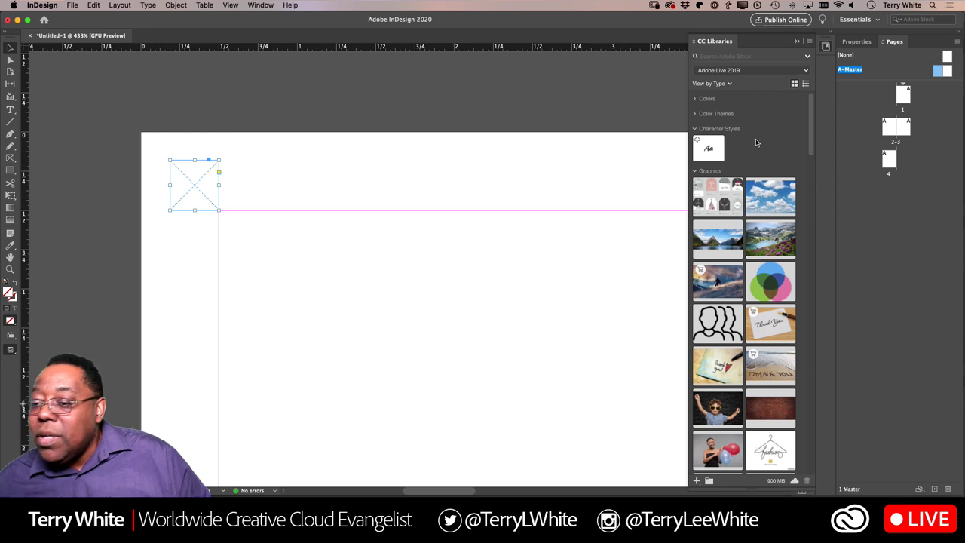
{"action": "left_click", "coordinate": [826, 47]}
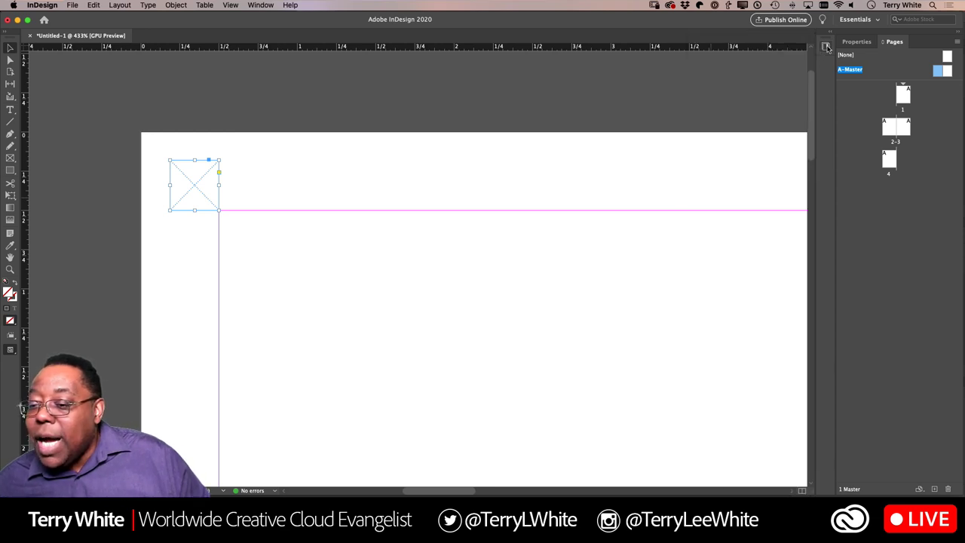
{"action": "left_click", "coordinate": [825, 47]}
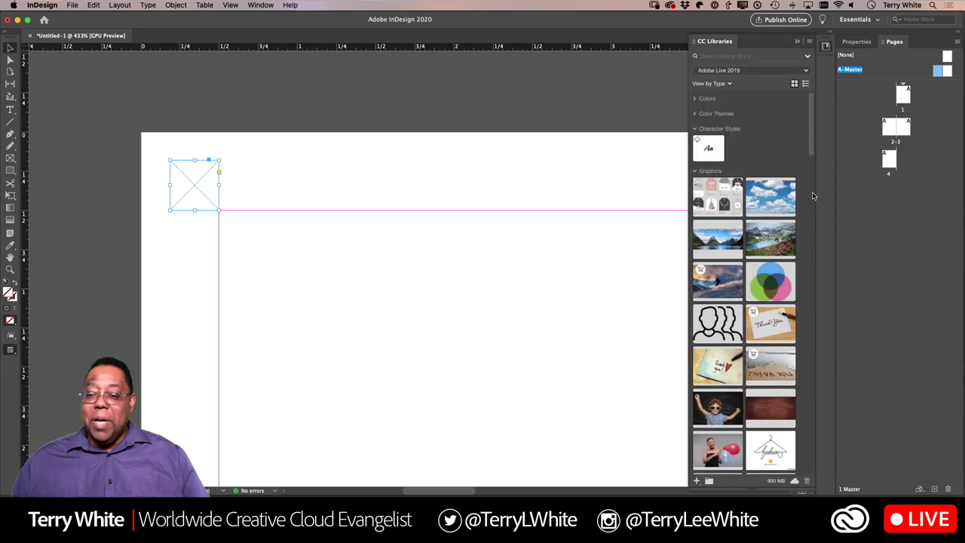
{"action": "left_click", "coordinate": [740, 72]}
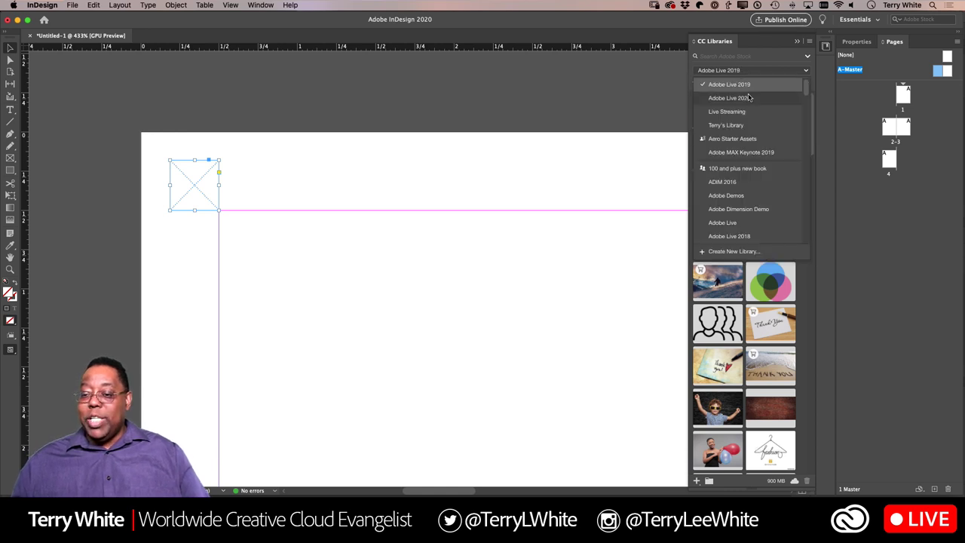
{"action": "left_click", "coordinate": [735, 98]}
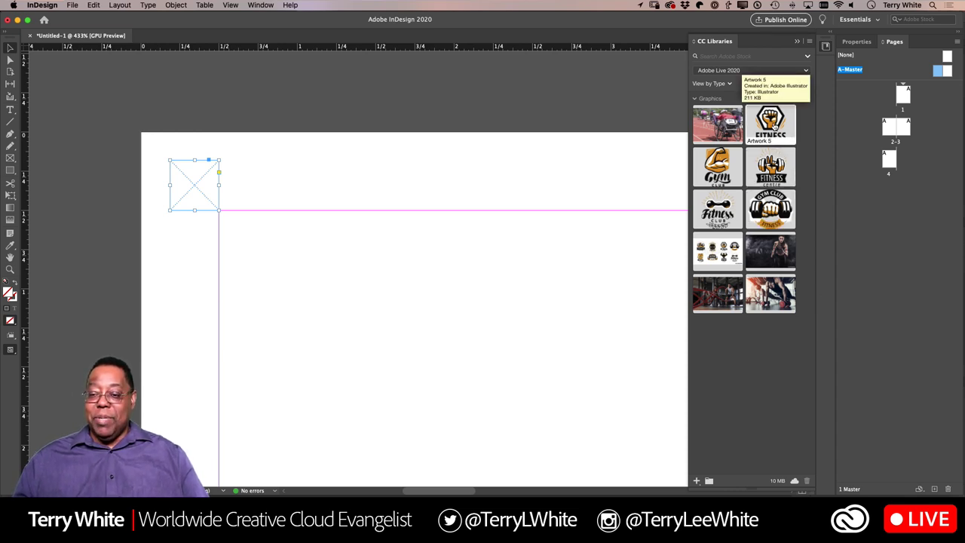
Place the FITNESS Artwork 5 library graphic into the empty top-left master frame
{"action": "left_click_drag", "start_coordinate": [771, 125], "coordinate": [183, 181]}
{"action": "left_click", "coordinate": [350, 190]}
{"action": "left_click", "coordinate": [183, 181]}
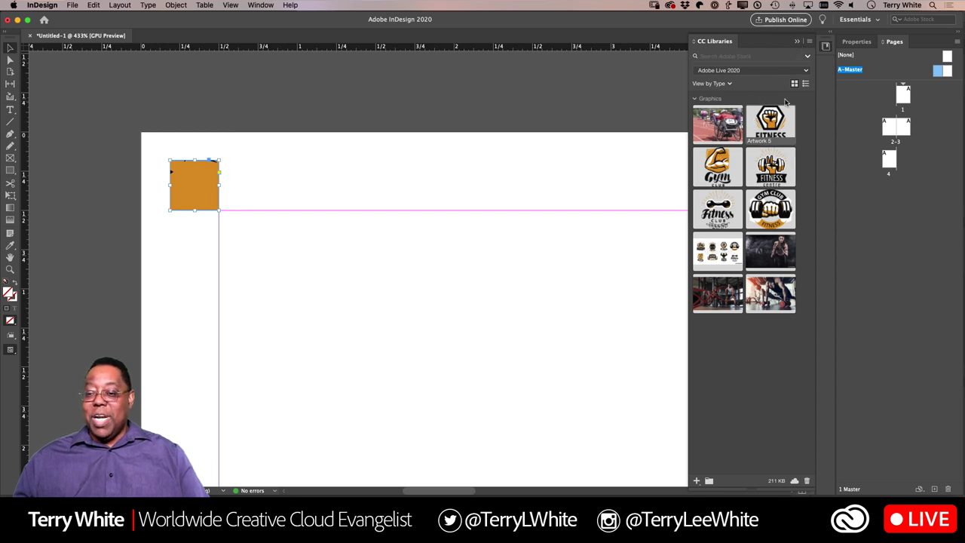
{"action": "left_click", "coordinate": [796, 42]}
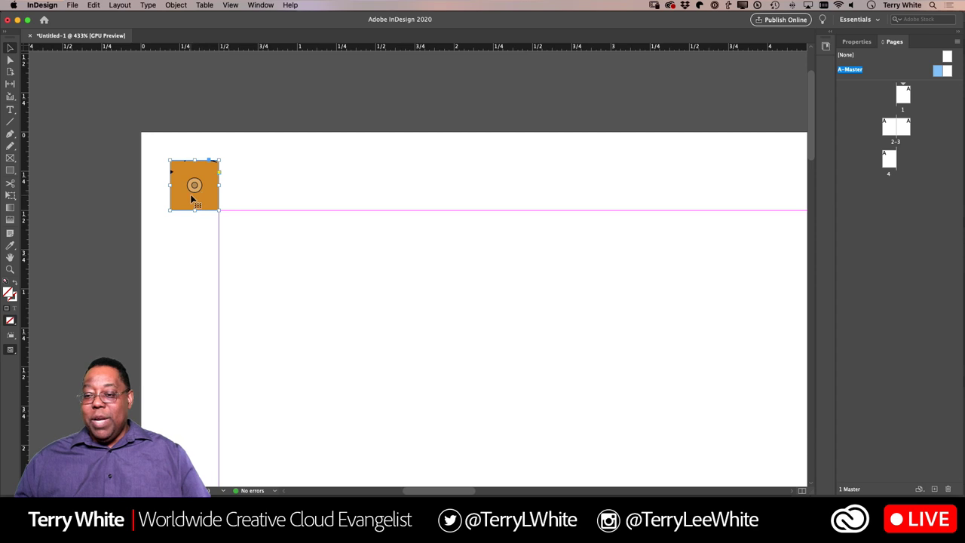
{"action": "left_click", "coordinate": [858, 41]}
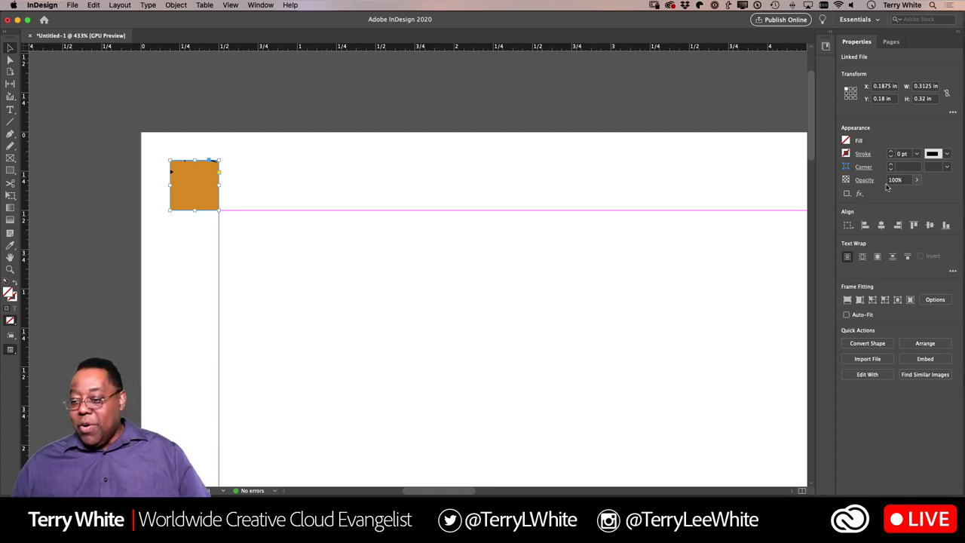
Compare Fill Frame Proportionally with Fit Content Proportionally, finishing with Fit Content Proportionally
{"action": "left_click", "coordinate": [848, 300]}
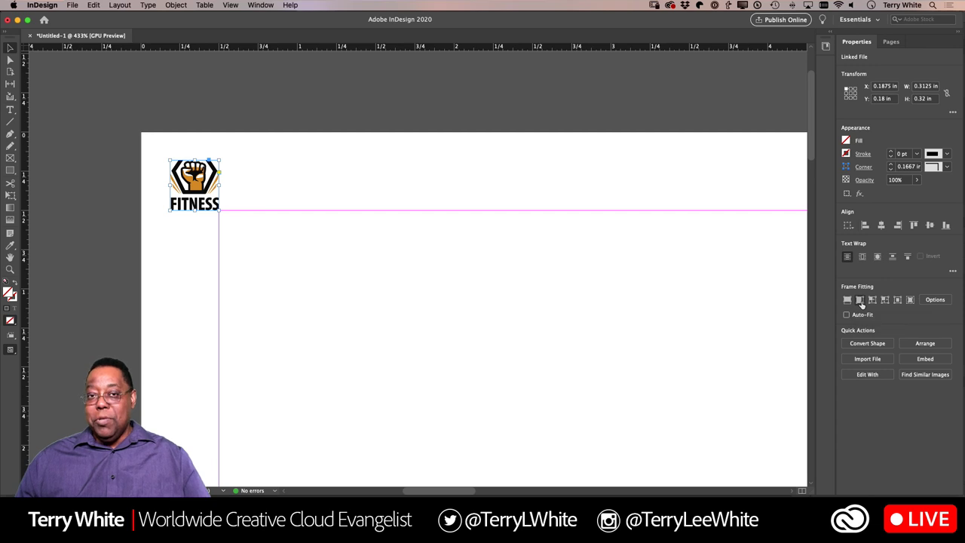
{"action": "left_click", "coordinate": [861, 300]}
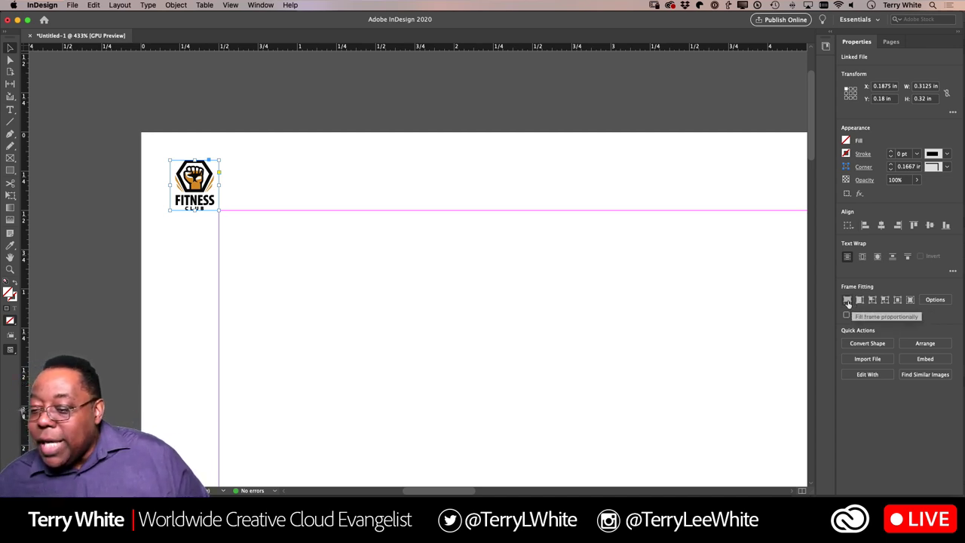
{"action": "left_click", "coordinate": [849, 300]}
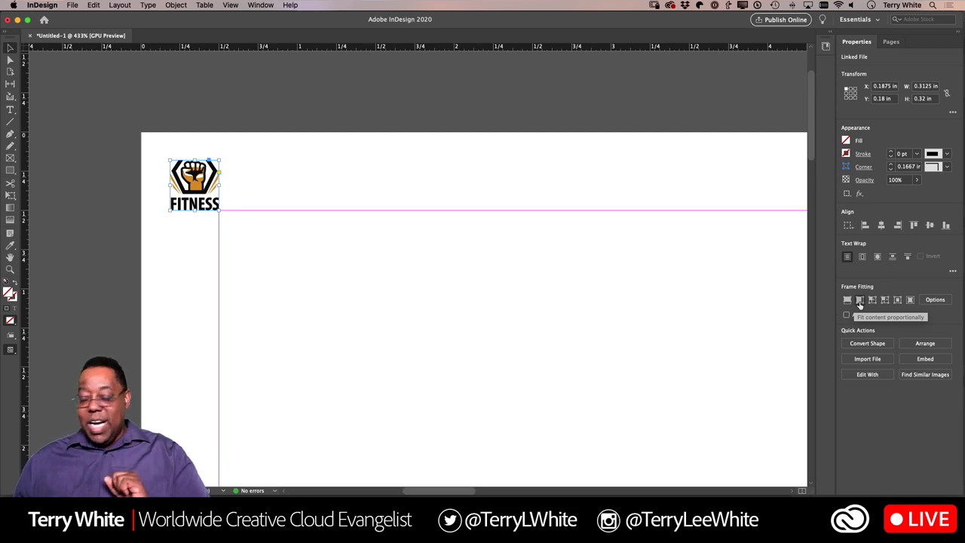
{"action": "left_click", "coordinate": [861, 300]}
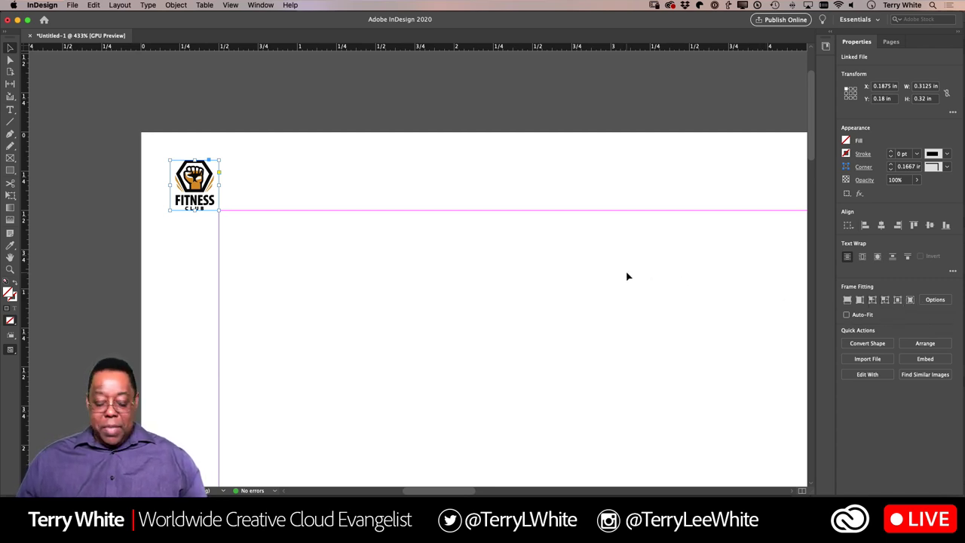
Zoom in on the left master page's top-left corner to check the logo's position
{"action": "key", "text": "super+0"}
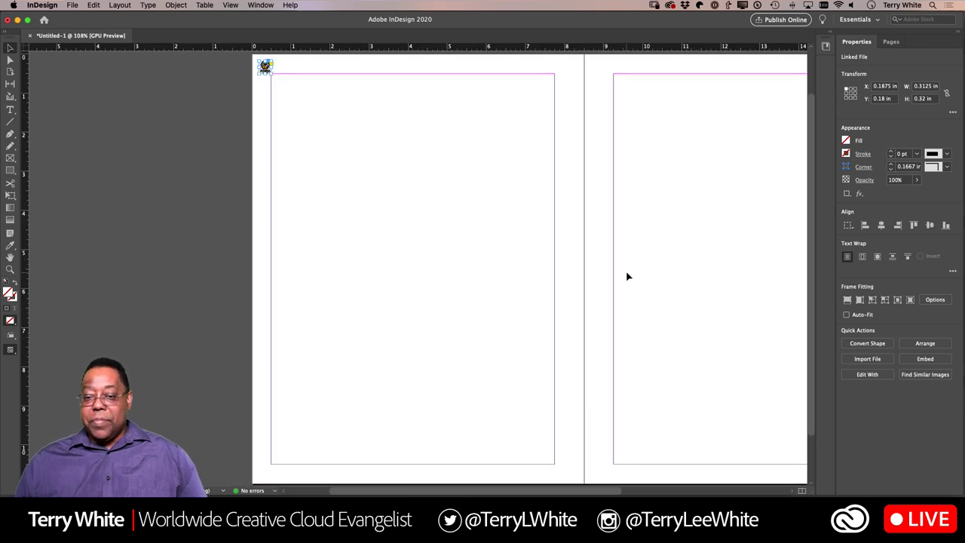
{"action": "scroll", "coordinate": [627, 277], "scroll_direction": "right", "scroll_amount": 5}
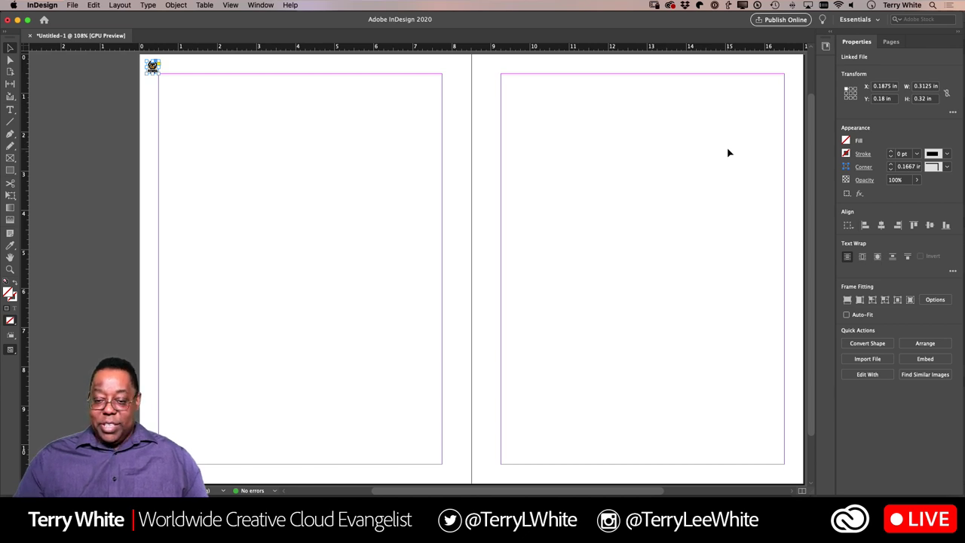
{"action": "key", "text": "super+equal"}
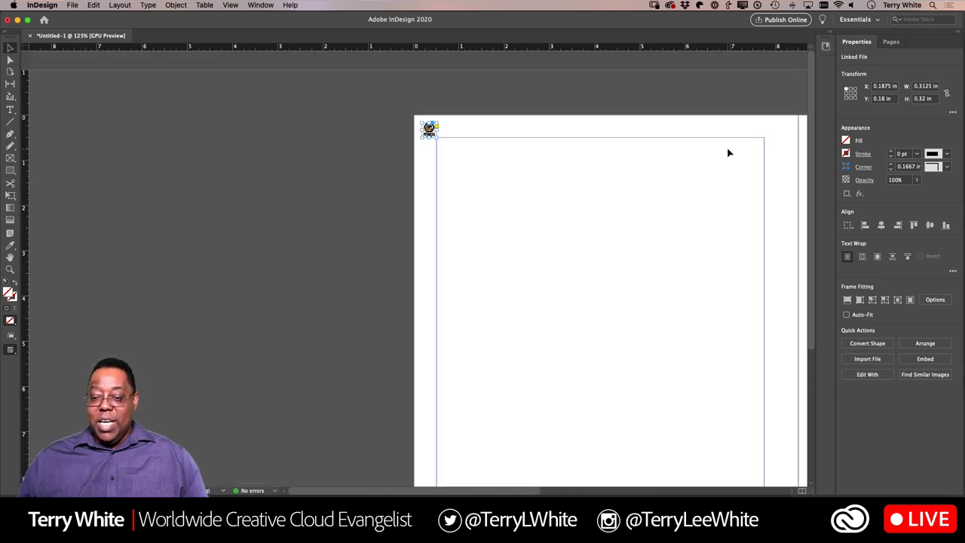
{"action": "scroll", "coordinate": [728, 153], "scroll_direction": "right", "scroll_amount": 10}
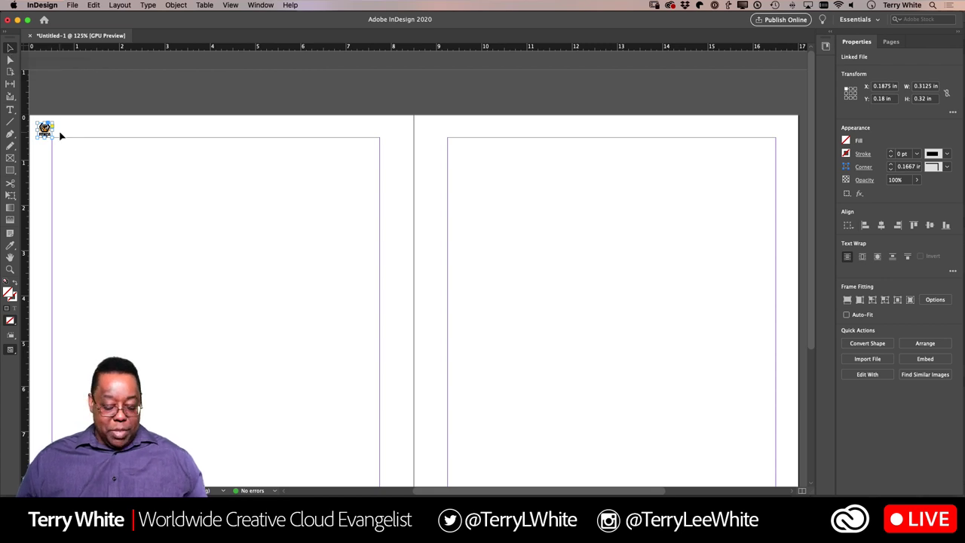
{"action": "key", "text": "super+equal"}
{"action": "key", "text": "super+equal"}
{"action": "key", "text": "super+equal"}
{"action": "key", "text": "super+equal"}
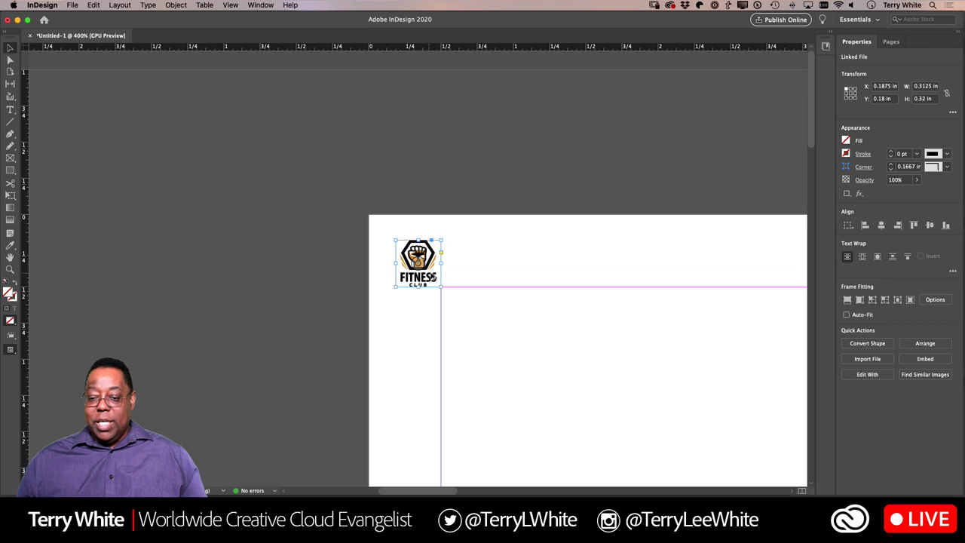
Duplicate the logo and move the copy to the right master page's top-right corner
{"action": "left_click_drag", "start_coordinate": [434, 278], "coordinate": [536, 282]}
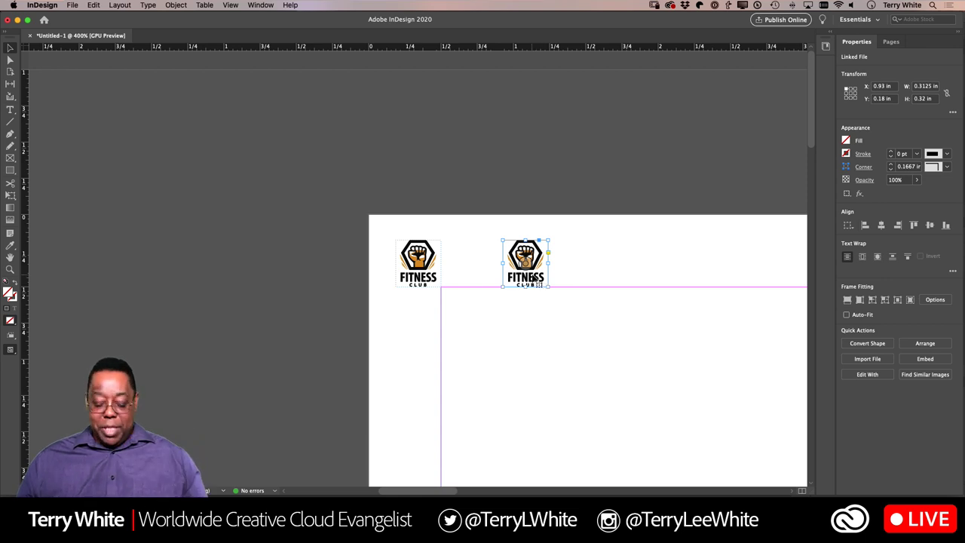
{"action": "key", "text": "super+0"}
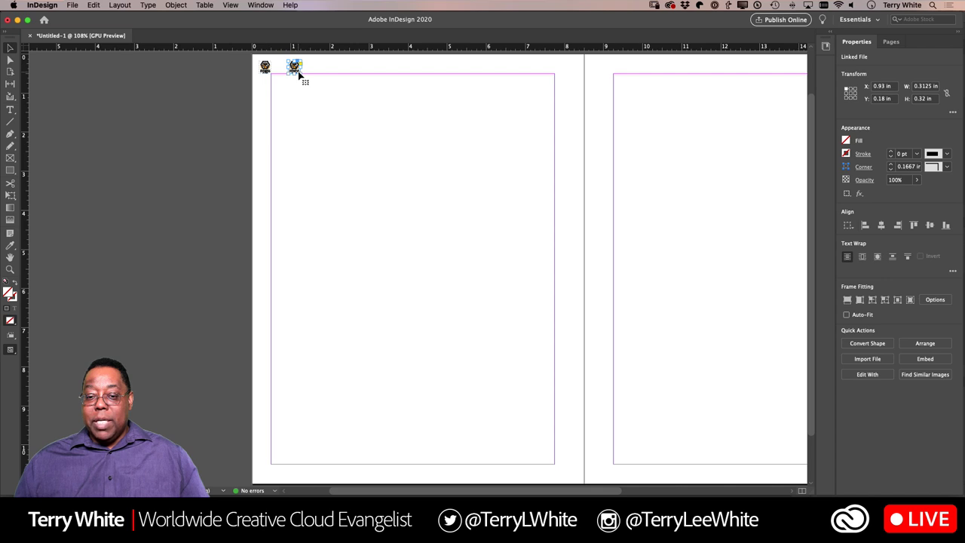
{"action": "left_click_drag", "start_coordinate": [299, 72], "coordinate": [711, 75]}
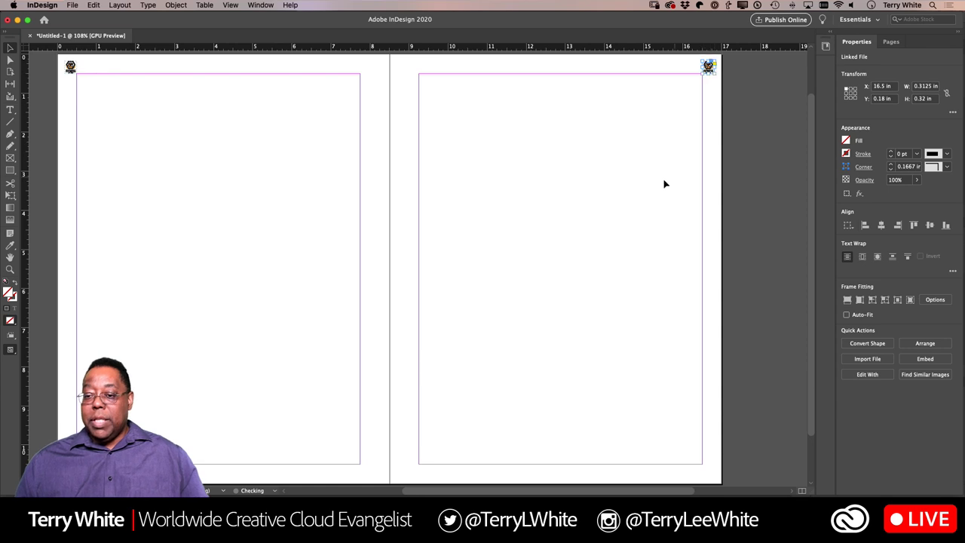
{"action": "left_click", "coordinate": [555, 222]}
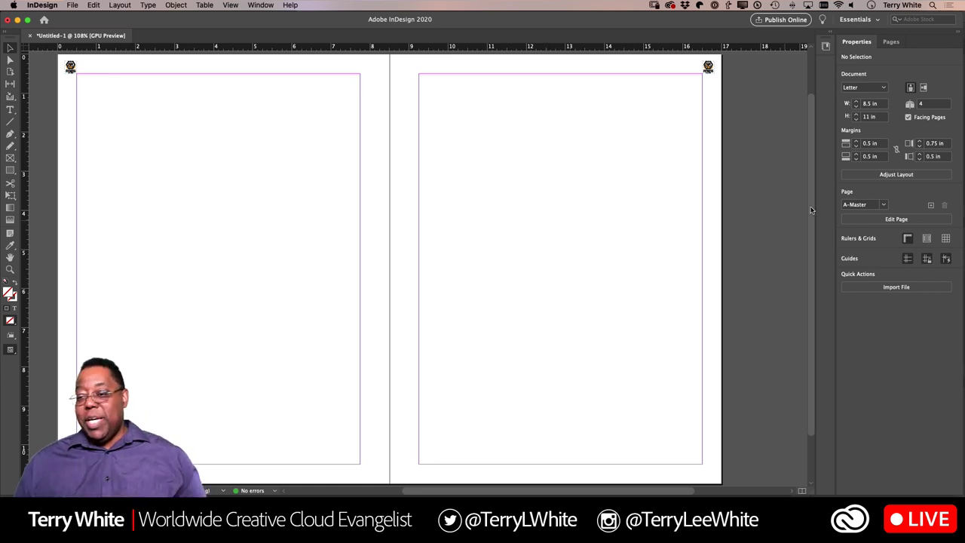
Review pages 1 through 4 from the Pages panel
{"action": "left_click", "coordinate": [894, 42]}
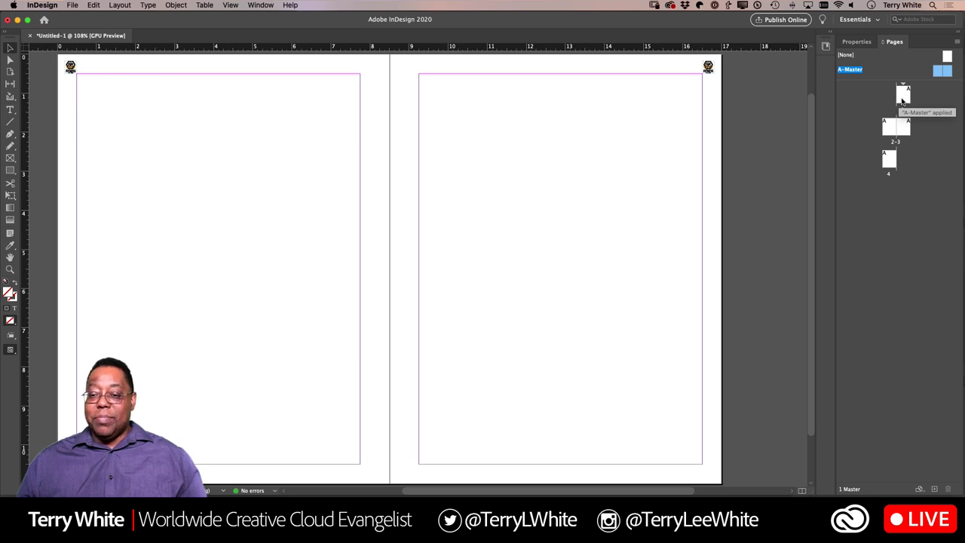
{"action": "double_click", "coordinate": [902, 97]}
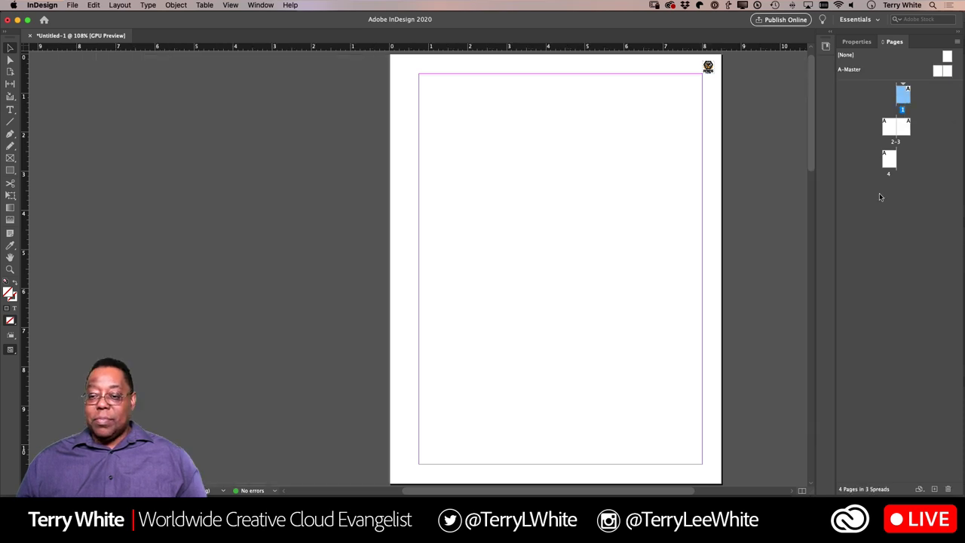
{"action": "double_click", "coordinate": [889, 128]}
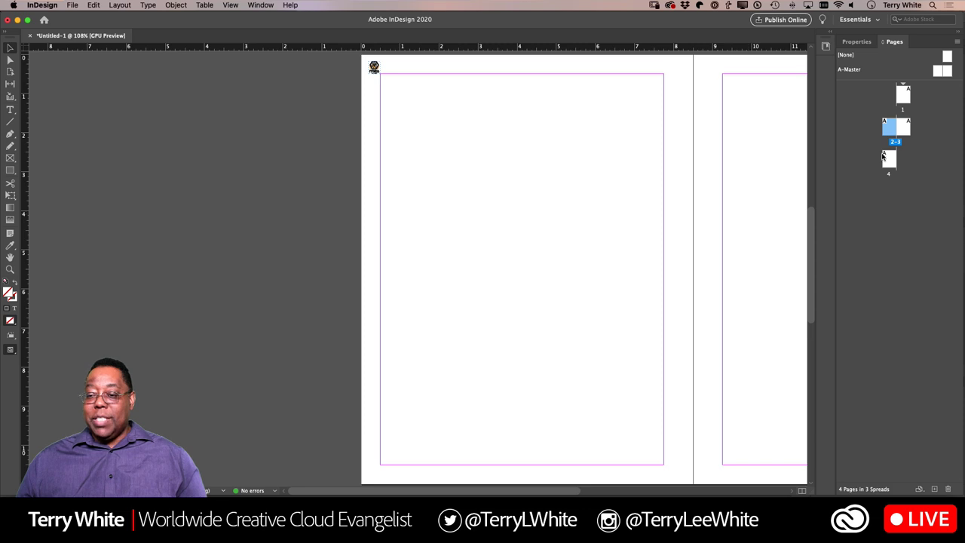
{"action": "double_click", "coordinate": [909, 130]}
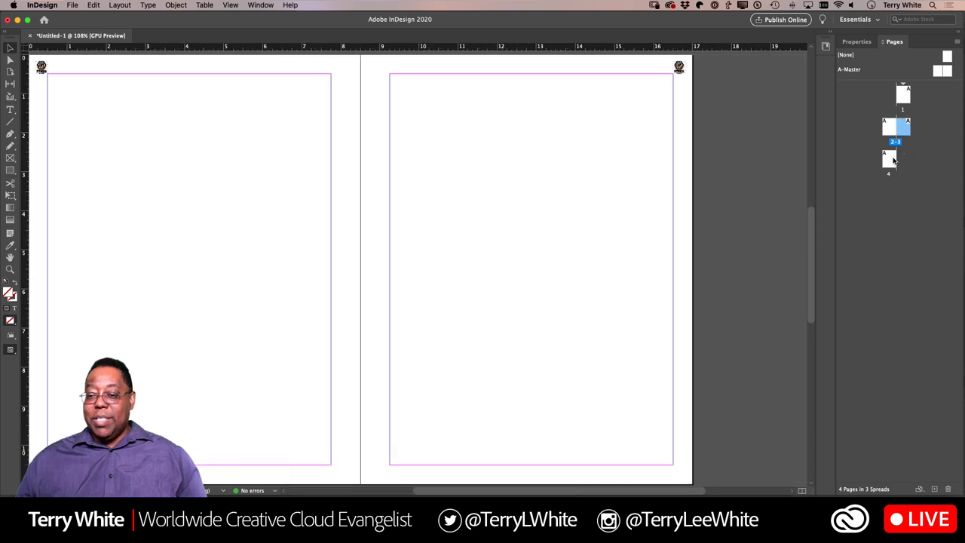
{"action": "double_click", "coordinate": [890, 160]}
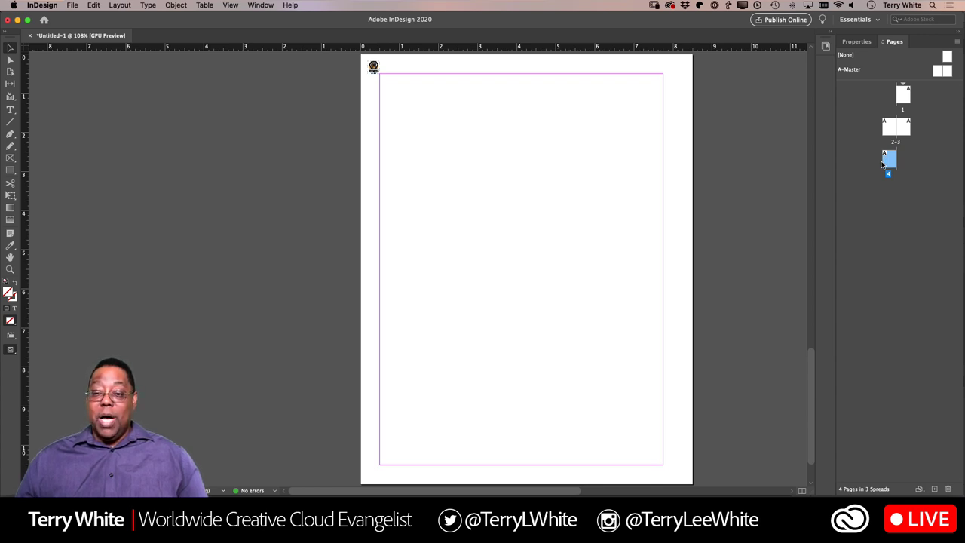
Apply the [None] master to page 1
{"action": "scroll", "coordinate": [727, 157], "scroll_direction": "down", "scroll_amount": 10}
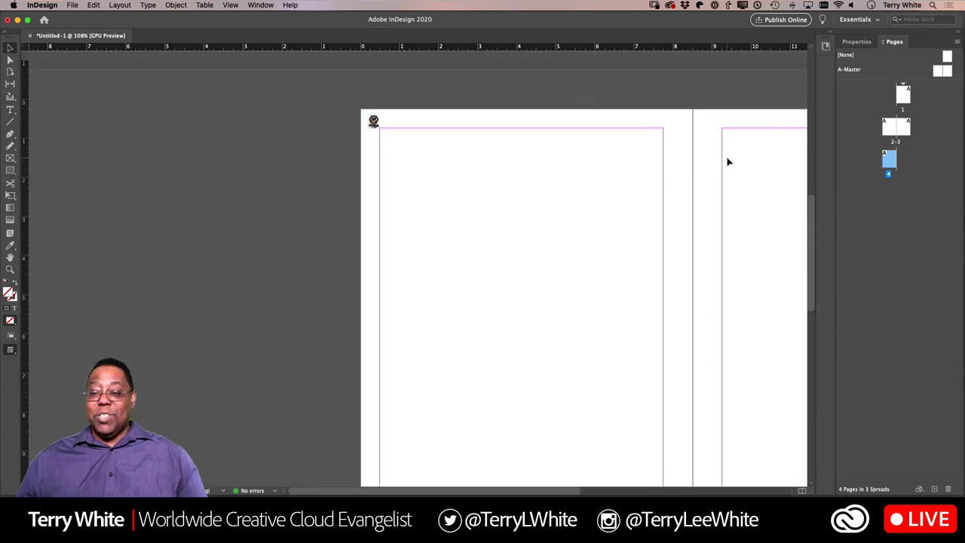
{"action": "scroll", "coordinate": [727, 161], "scroll_direction": "up", "scroll_amount": 10}
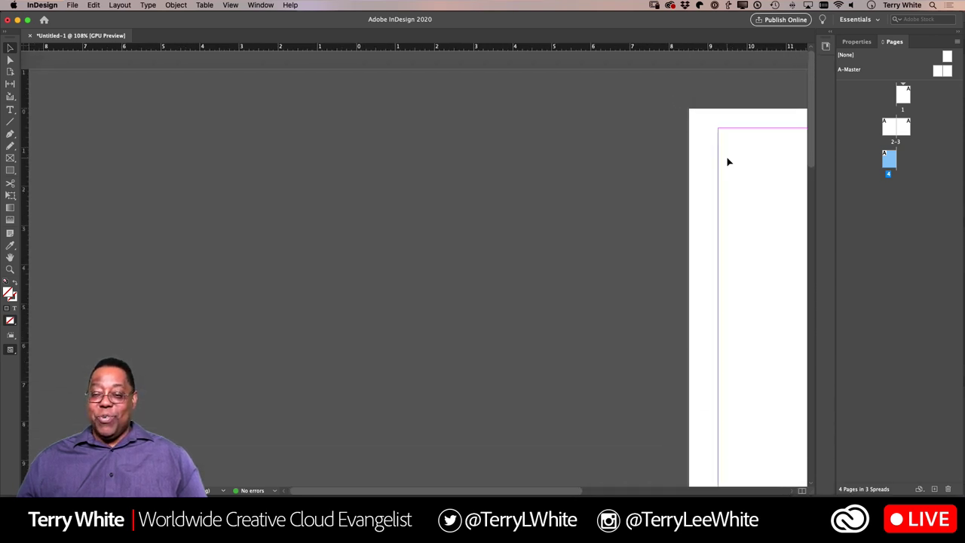
{"action": "scroll", "coordinate": [728, 160], "scroll_direction": "right", "scroll_amount": 10}
{"action": "scroll", "coordinate": [728, 160], "scroll_direction": "down", "scroll_amount": 4}
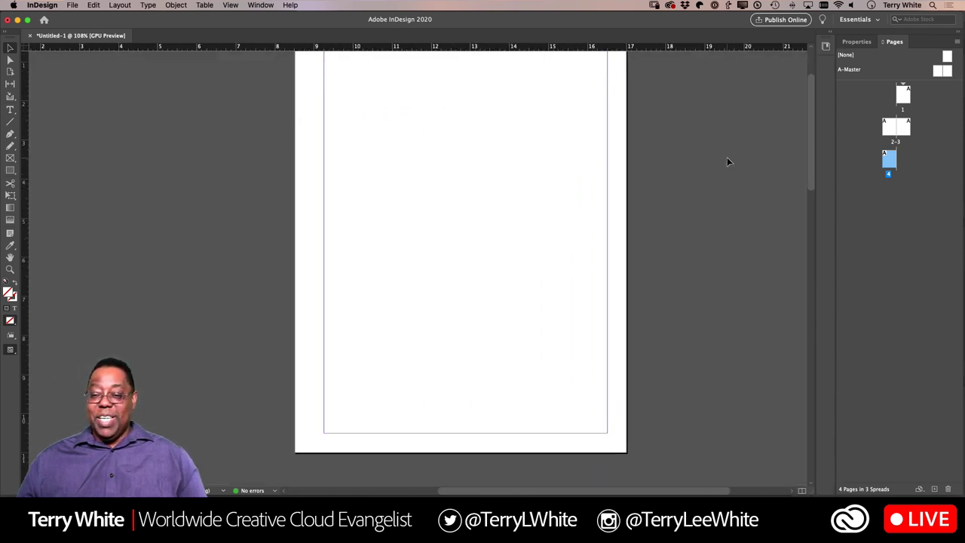
{"action": "scroll", "coordinate": [727, 161], "scroll_direction": "up", "scroll_amount": 3}
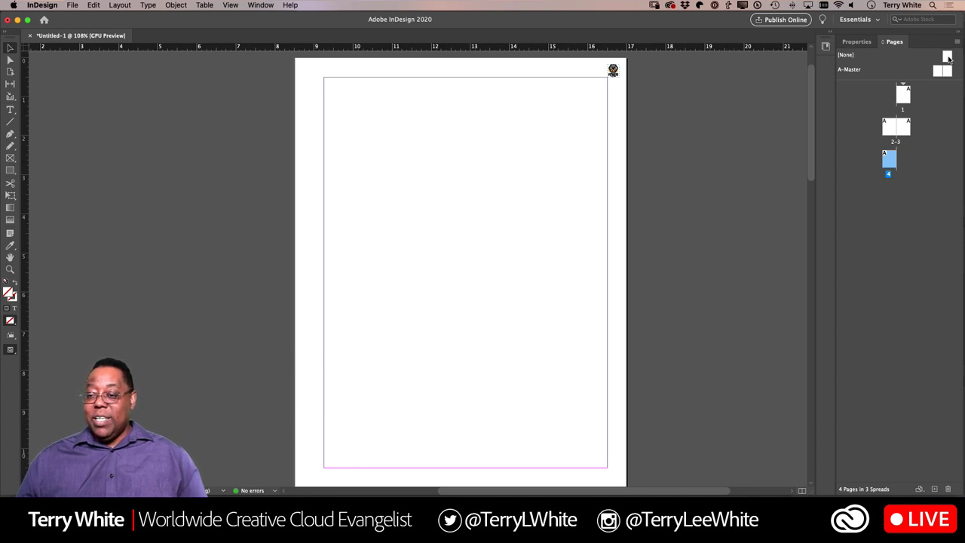
{"action": "left_click_drag", "start_coordinate": [947, 57], "coordinate": [904, 92]}
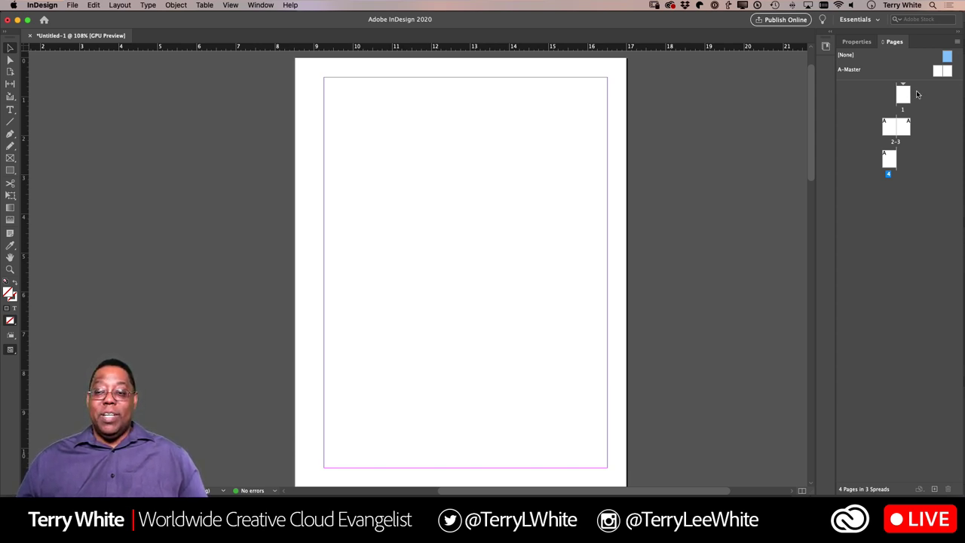
Reapply A-Master to page 1, then override and delete that page's logo
{"action": "left_click_drag", "start_coordinate": [918, 94], "coordinate": [917, 94]}
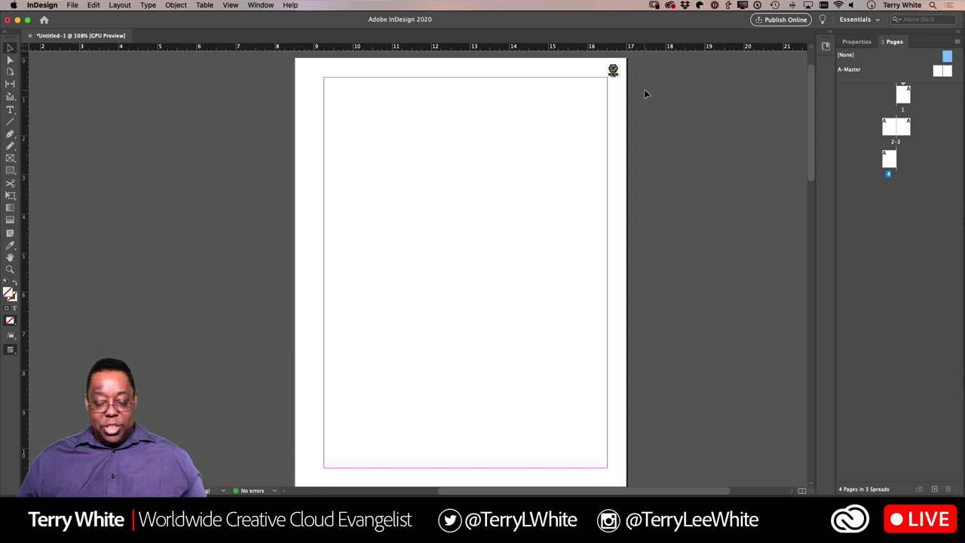
{"action": "left_click", "coordinate": [613, 71]}
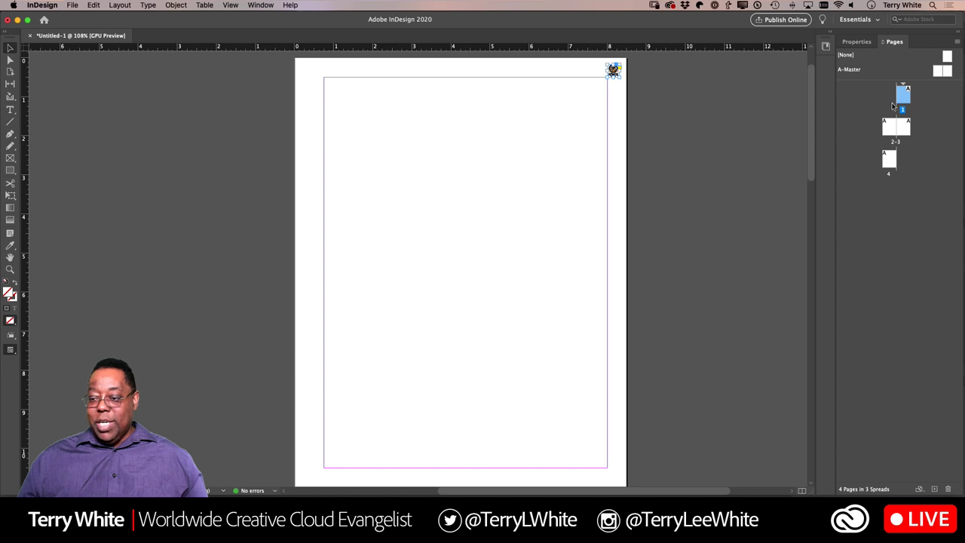
{"action": "key", "text": "Delete"}
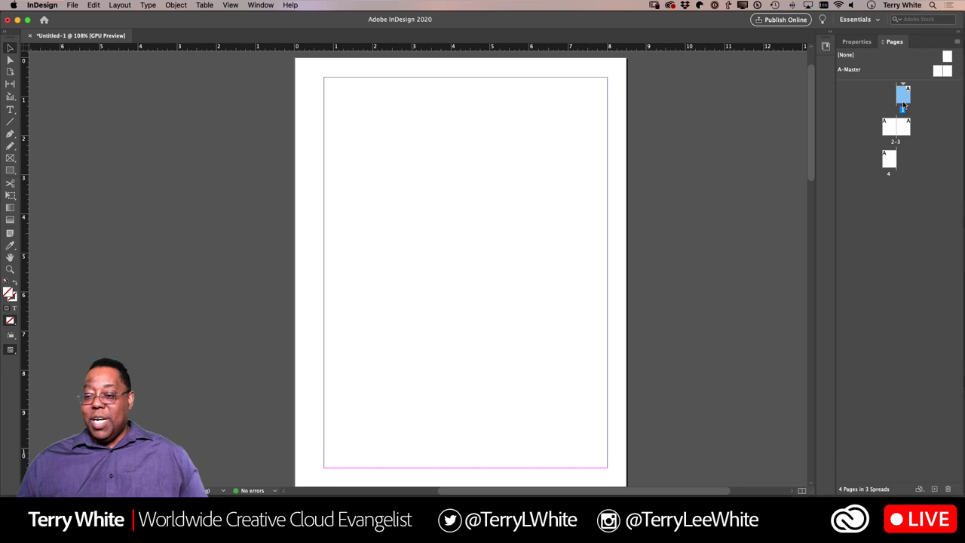
Browse the A-Master and pages 1–4, selecting the logo at page 2's top-left corner
{"action": "double_click", "coordinate": [943, 71]}
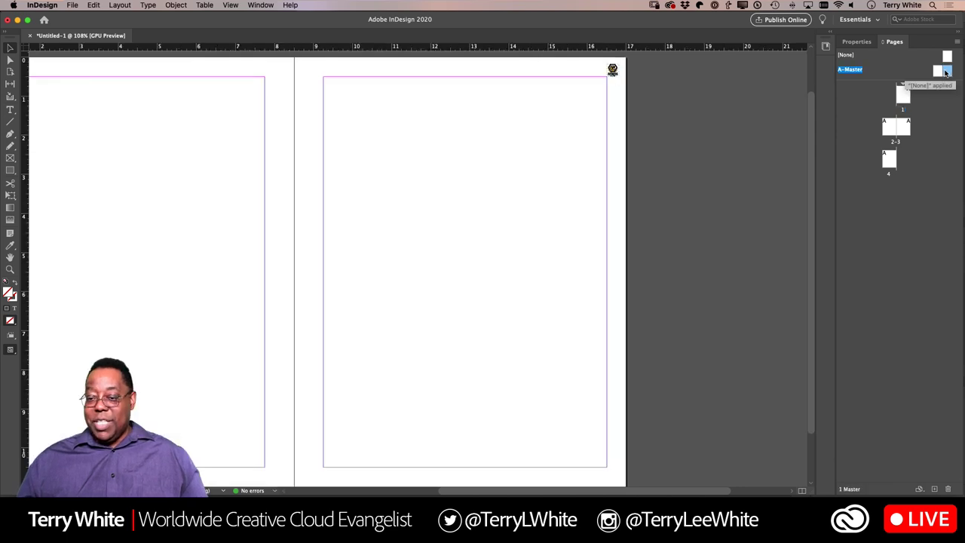
{"action": "left_click", "coordinate": [907, 132]}
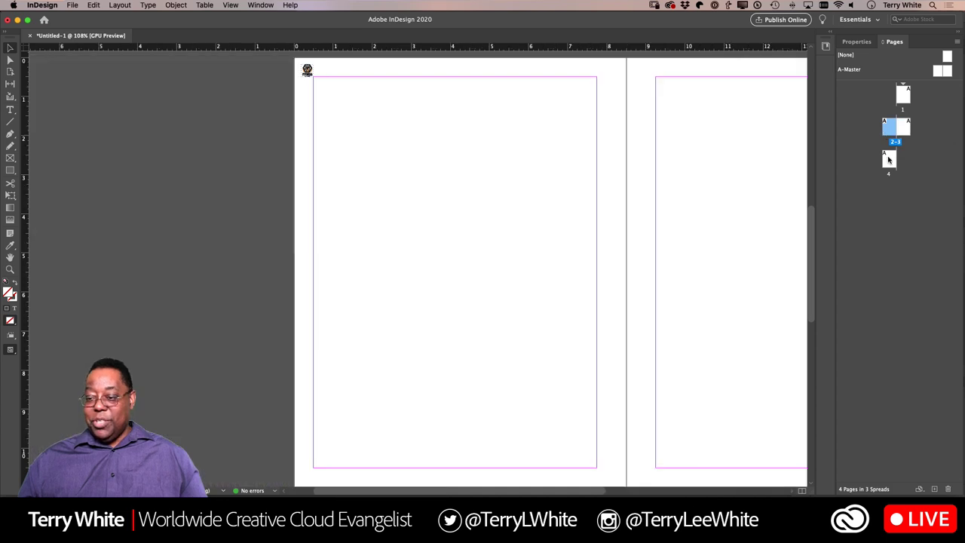
{"action": "double_click", "coordinate": [889, 158]}
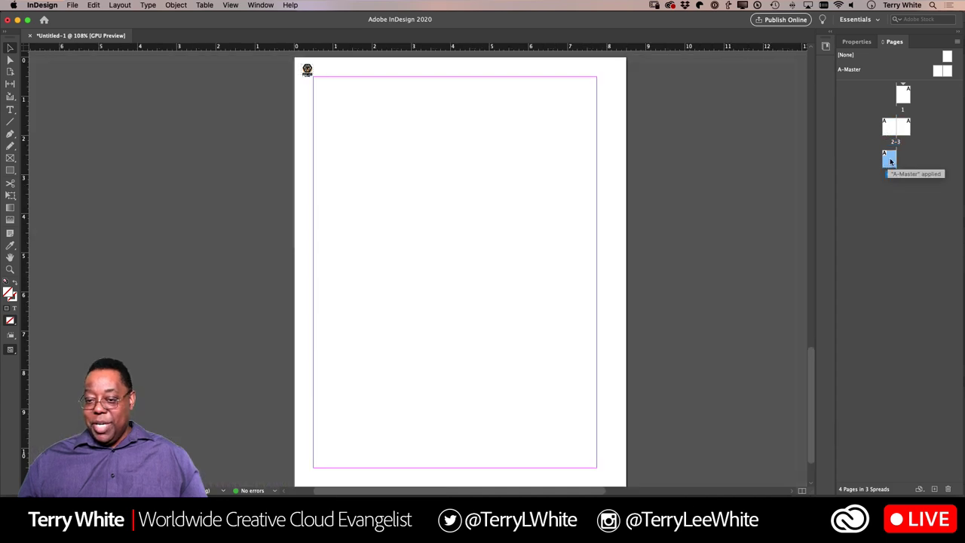
{"action": "double_click", "coordinate": [904, 96]}
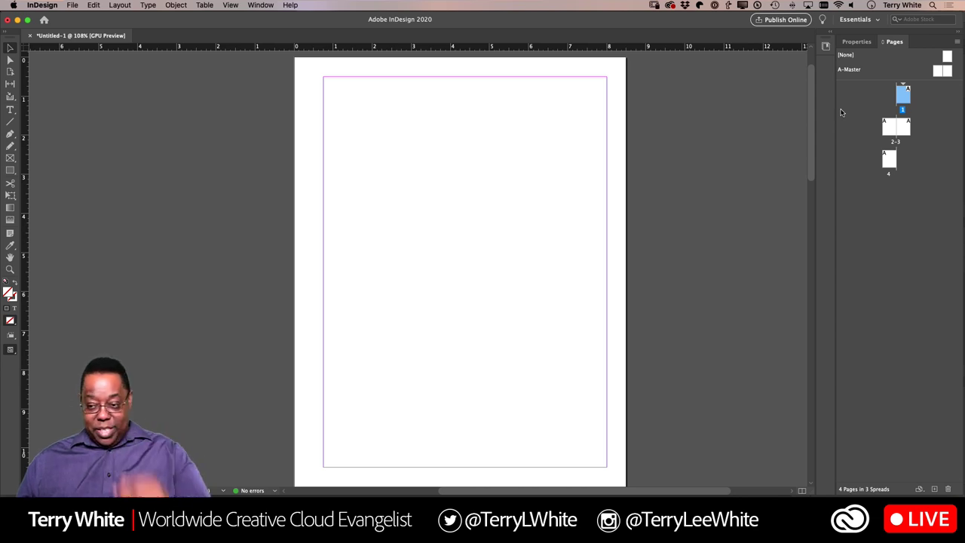
{"action": "double_click", "coordinate": [890, 130]}
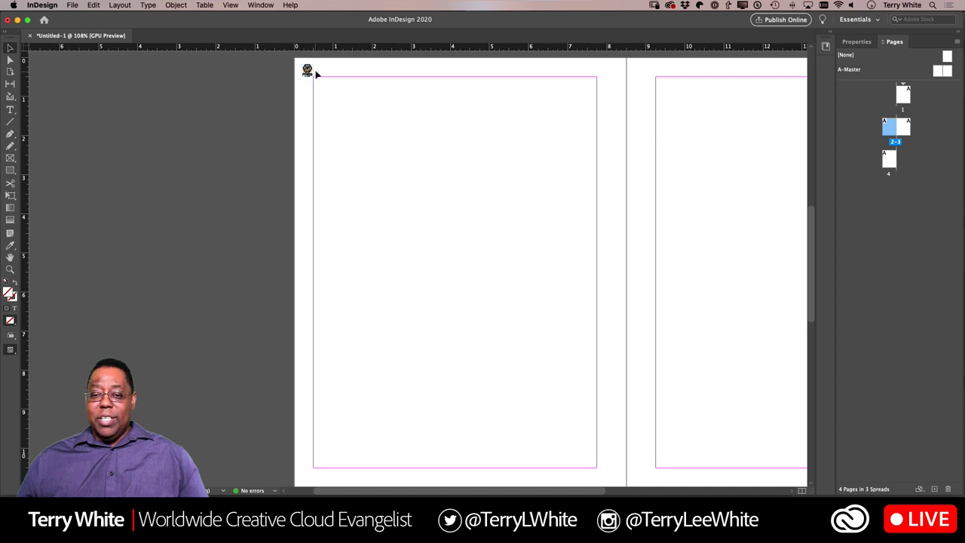
{"action": "mouse_move", "coordinate": [310, 65]}
{"action": "left_mouse_down"}
{"action": "mouse_move", "coordinate": [299, 98]}
{"action": "mouse_move", "coordinate": [330, 105]}
{"action": "mouse_move", "coordinate": [313, 74]}
{"action": "left_mouse_up"}
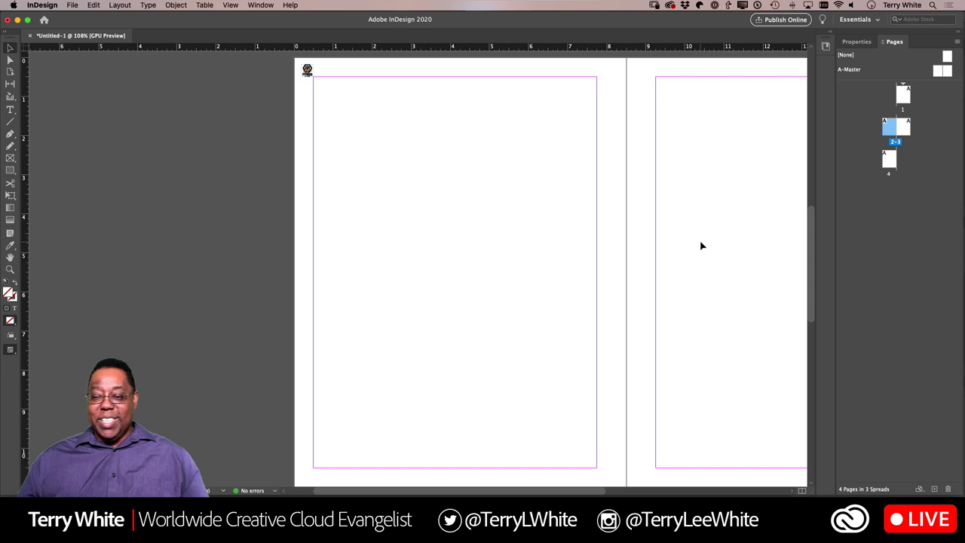
Show page 1 in the window and display its Letter 8.5 × 11 in document settings
{"action": "scroll", "coordinate": [692, 245], "scroll_direction": "up", "scroll_amount": 5}
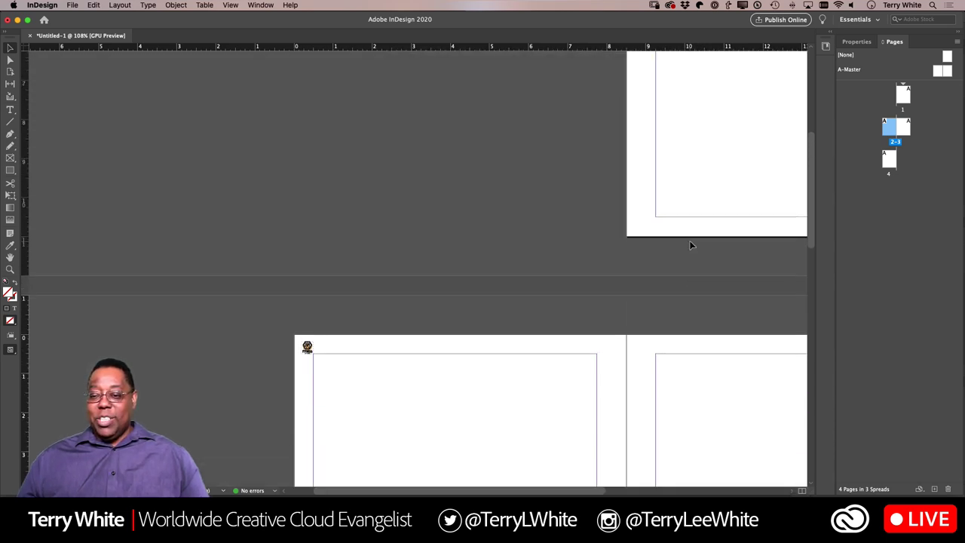
{"action": "scroll", "coordinate": [692, 245], "scroll_direction": "left", "scroll_amount": 2}
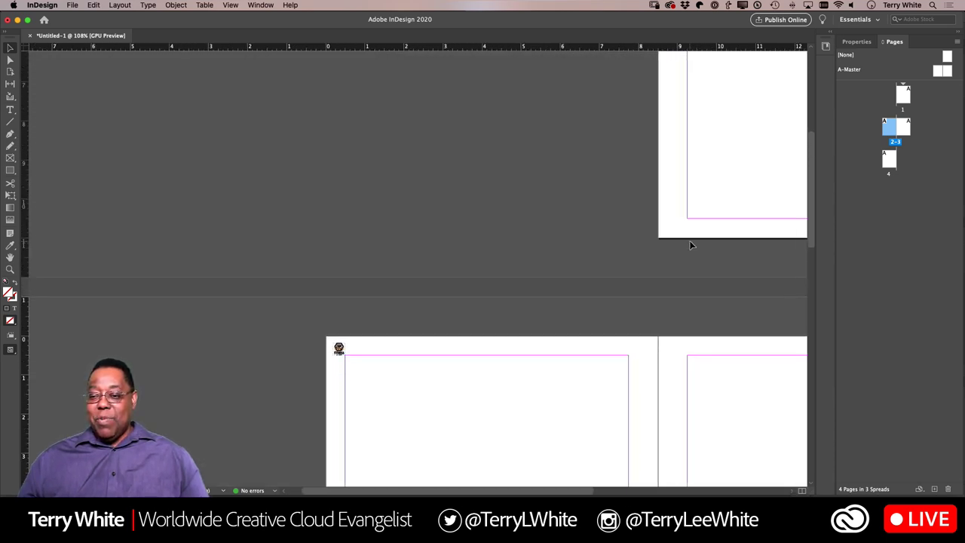
{"action": "scroll", "coordinate": [690, 245], "scroll_direction": "left", "scroll_amount": 1}
{"action": "scroll", "coordinate": [690, 245], "scroll_direction": "right", "scroll_amount": 4}
{"action": "scroll", "coordinate": [688, 245], "scroll_direction": "up", "scroll_amount": 5}
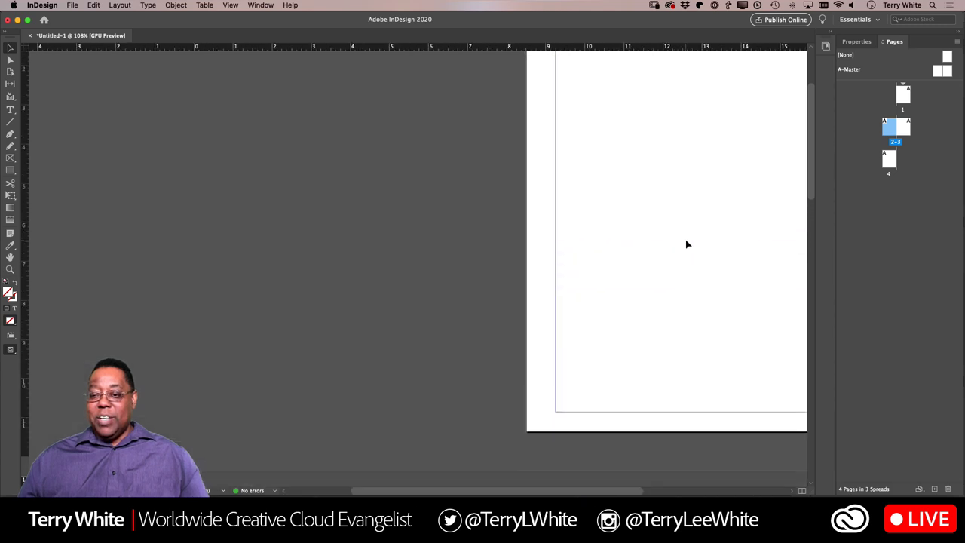
{"action": "scroll", "coordinate": [686, 244], "scroll_direction": "up", "scroll_amount": 3}
{"action": "scroll", "coordinate": [678, 243], "scroll_direction": "left", "scroll_amount": 2}
{"action": "scroll", "coordinate": [673, 242], "scroll_direction": "right", "scroll_amount": 6}
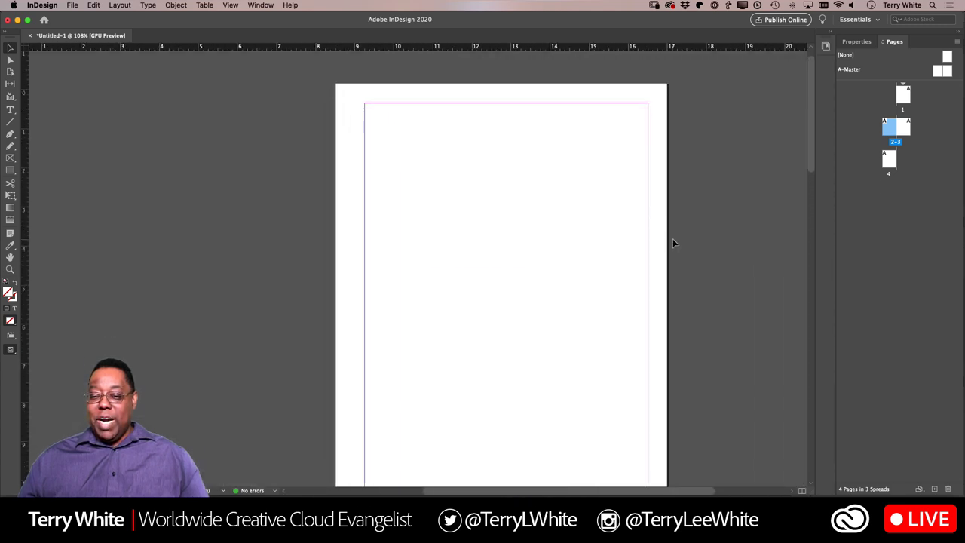
{"action": "scroll", "coordinate": [673, 238], "scroll_direction": "down", "scroll_amount": 1}
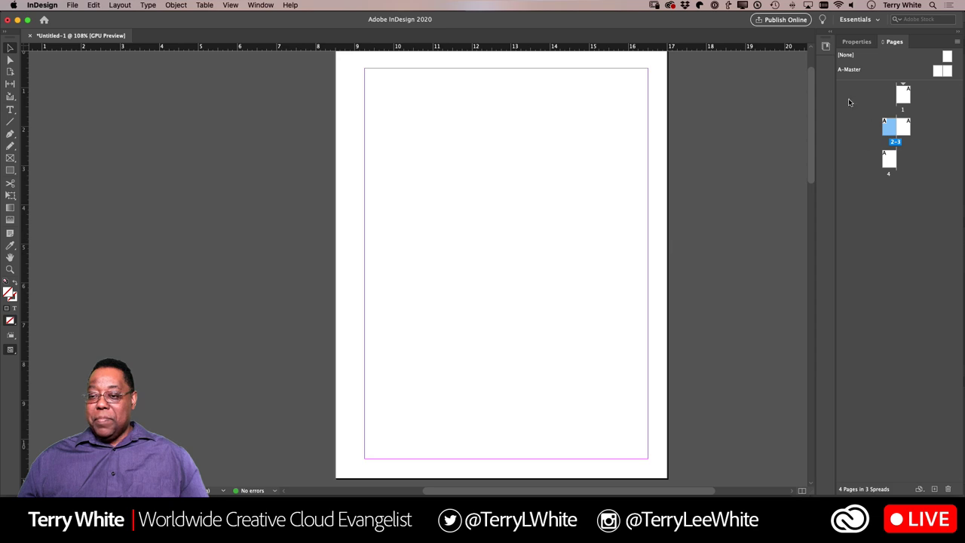
{"action": "double_click", "coordinate": [906, 99]}
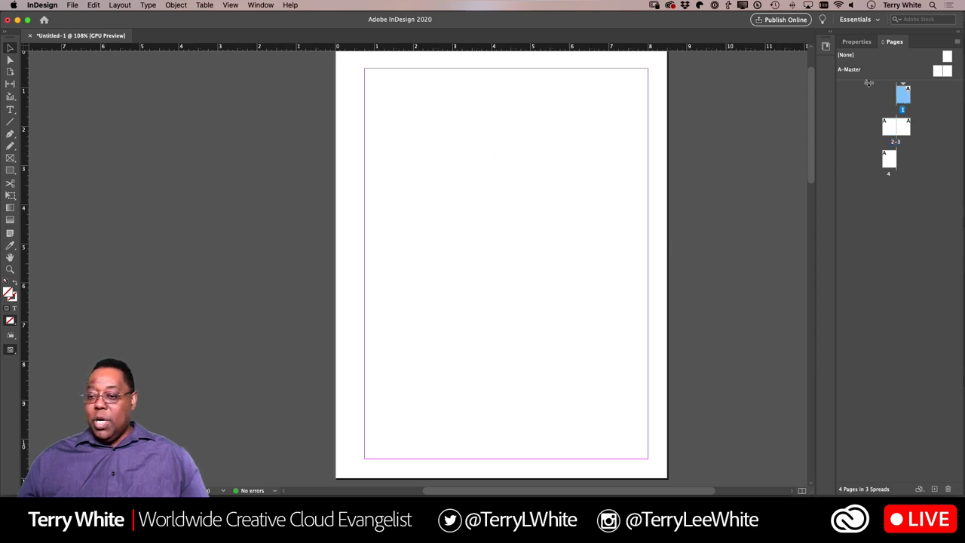
{"action": "left_click", "coordinate": [858, 42]}
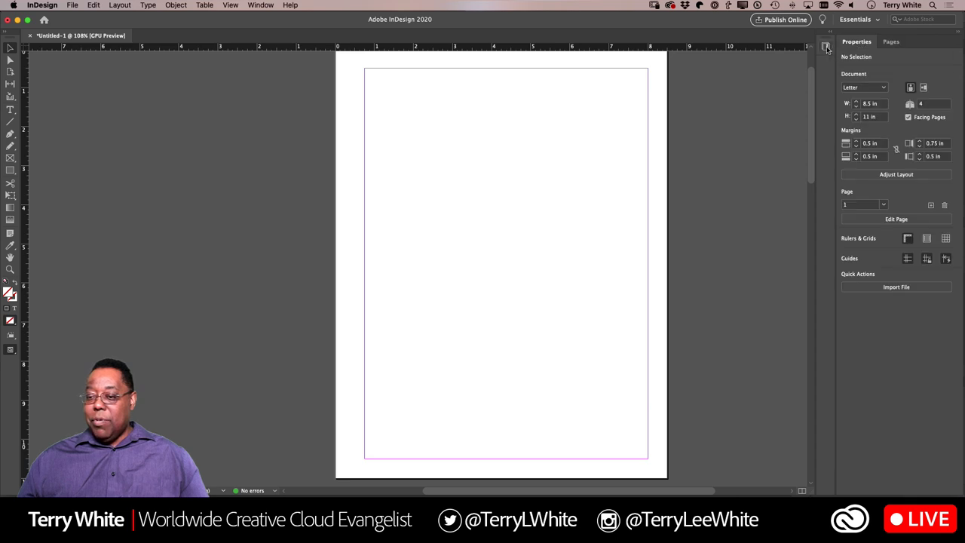
Show the Adobe Live 2020 fitness graphics library and look at the File menu's Place command
{"action": "left_click", "coordinate": [826, 46]}
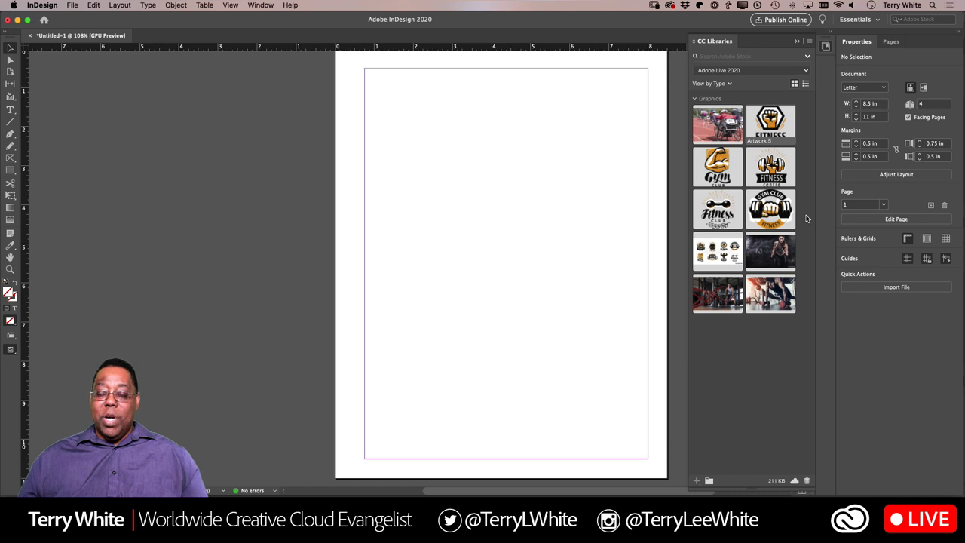
{"action": "left_click", "coordinate": [72, 5]}
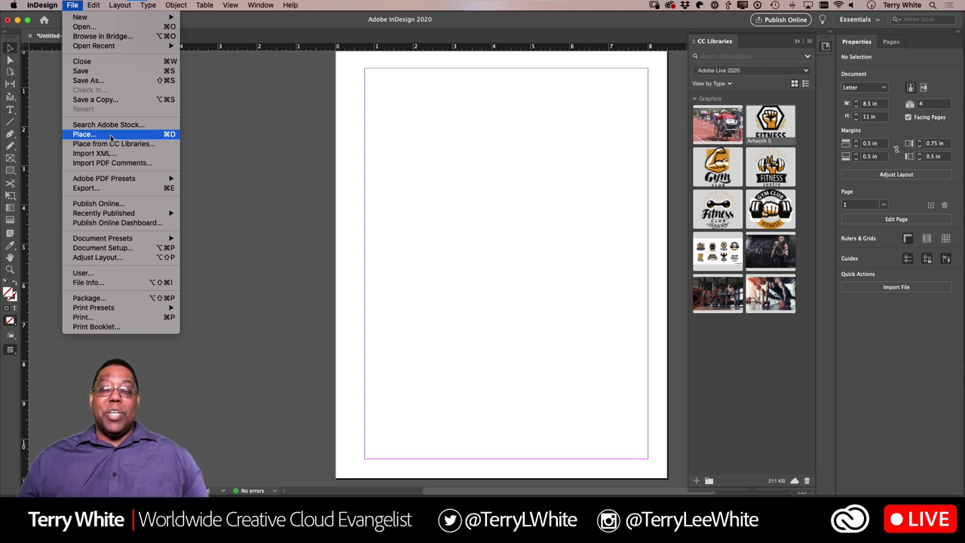
Place the dumbbell push-up photo on page 1 at the left margin, sized 3.625 × 2.4193 in
{"action": "left_click", "coordinate": [689, 203]}
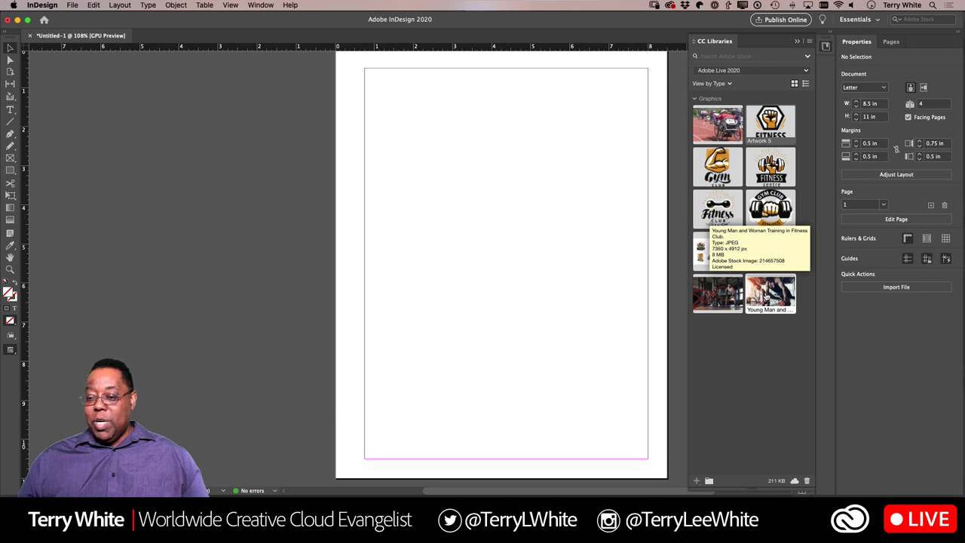
{"action": "left_click_drag", "start_coordinate": [771, 296], "coordinate": [474, 202]}
{"action": "left_click", "coordinate": [480, 202]}
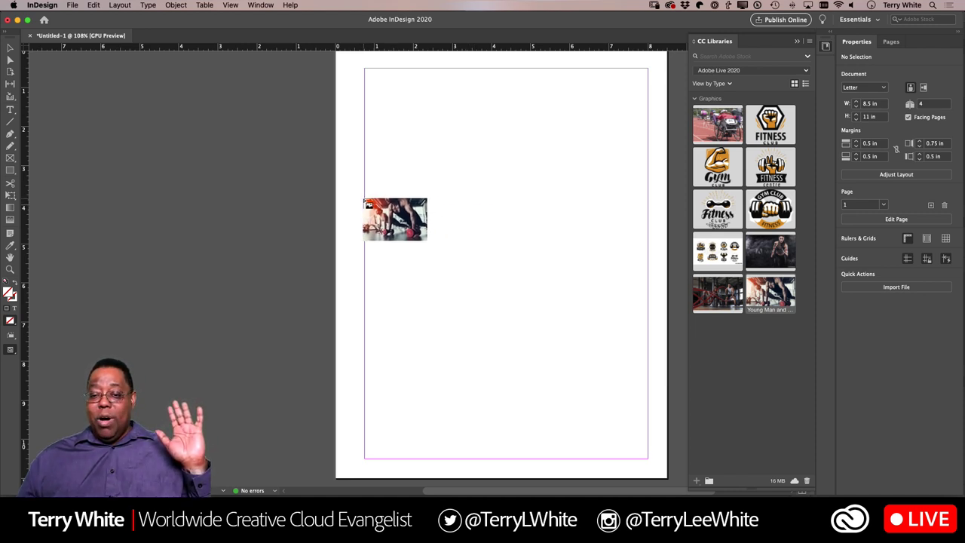
{"action": "left_click_drag", "start_coordinate": [366, 199], "coordinate": [549, 296]}
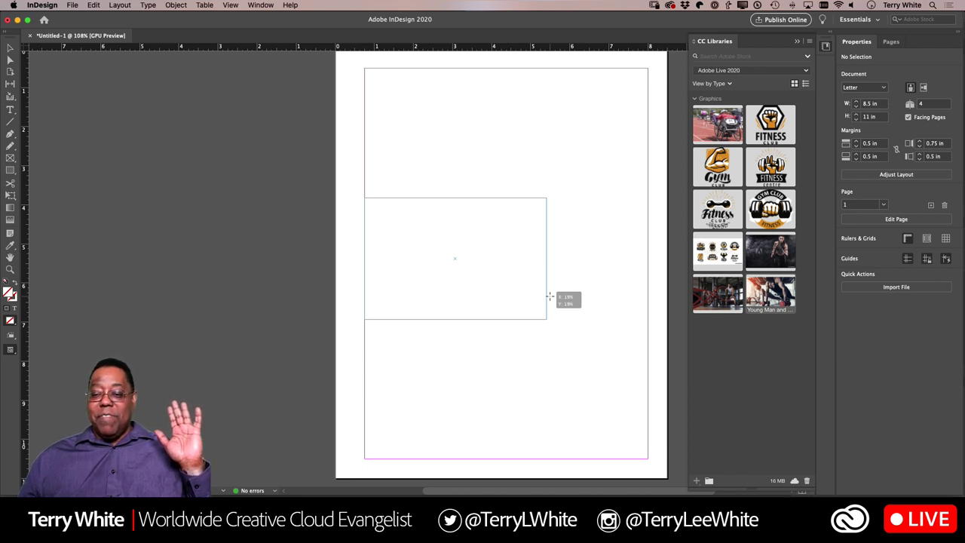
{"action": "left_click_drag", "start_coordinate": [550, 296], "coordinate": [508, 279]}
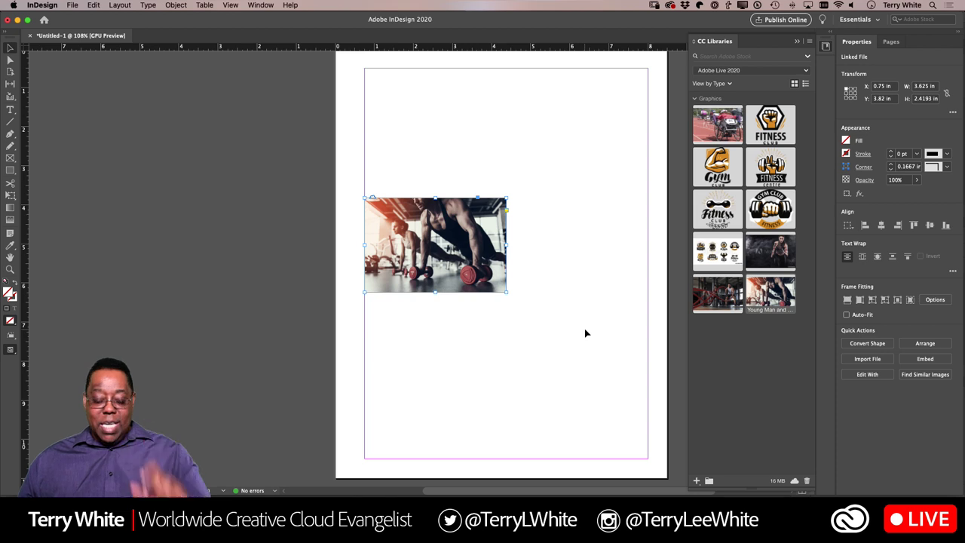
{"action": "key", "text": "z"}
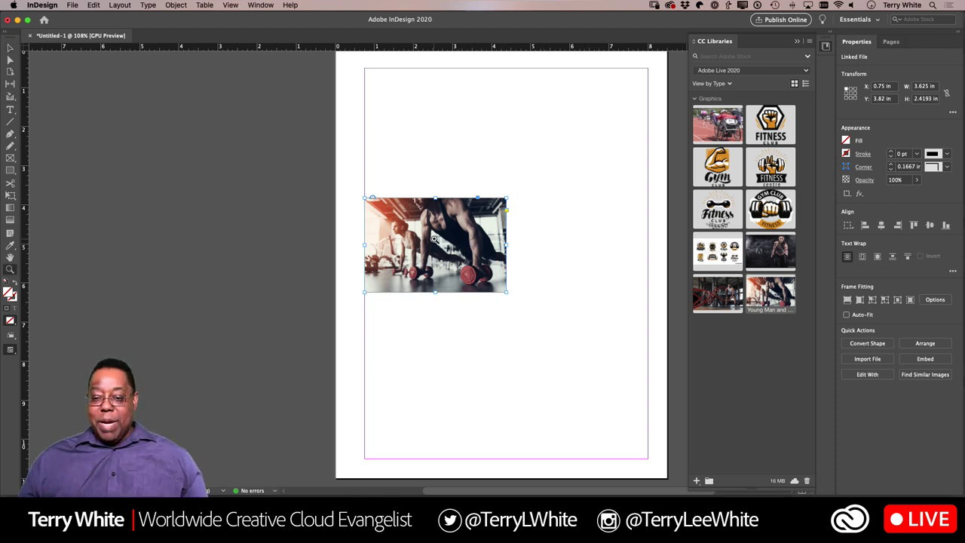
{"action": "left_click_drag", "start_coordinate": [435, 238], "coordinate": [434, 238]}
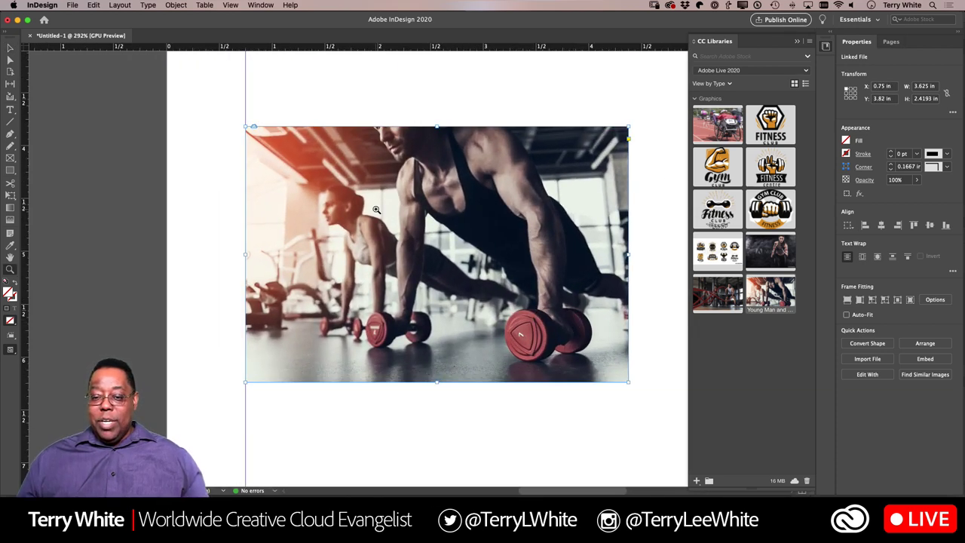
{"action": "left_click", "coordinate": [10, 48]}
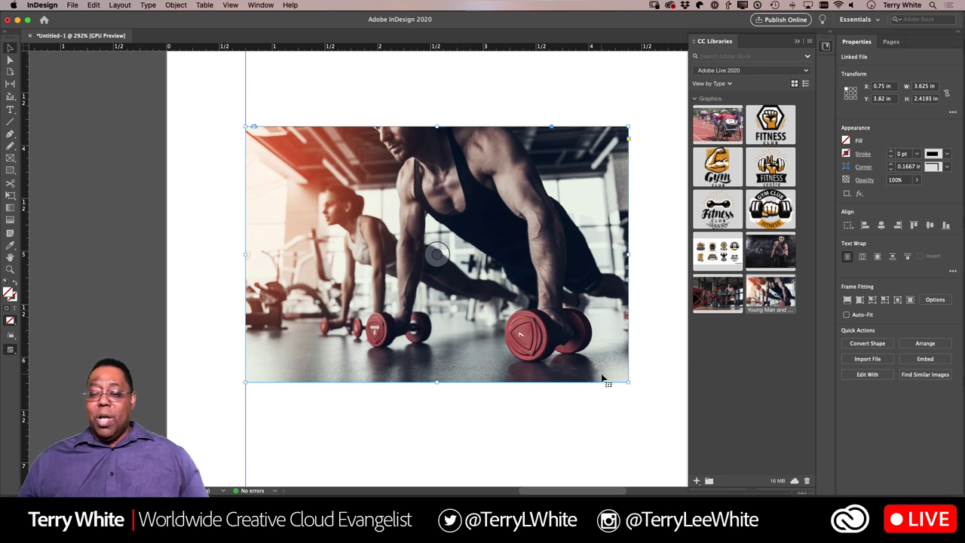
{"action": "left_click_drag", "start_coordinate": [629, 383], "coordinate": [497, 276]}
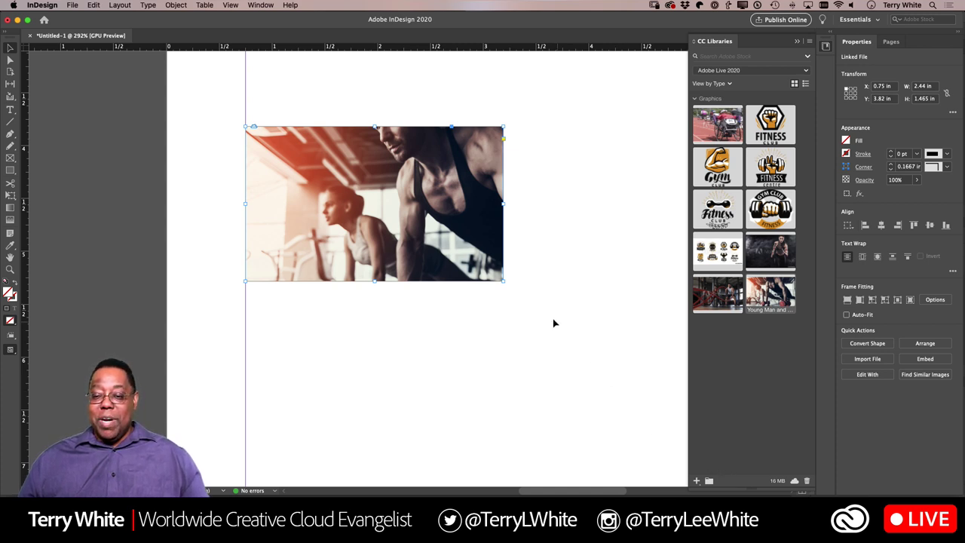
{"action": "left_click_drag", "start_coordinate": [505, 280], "coordinate": [713, 451]}
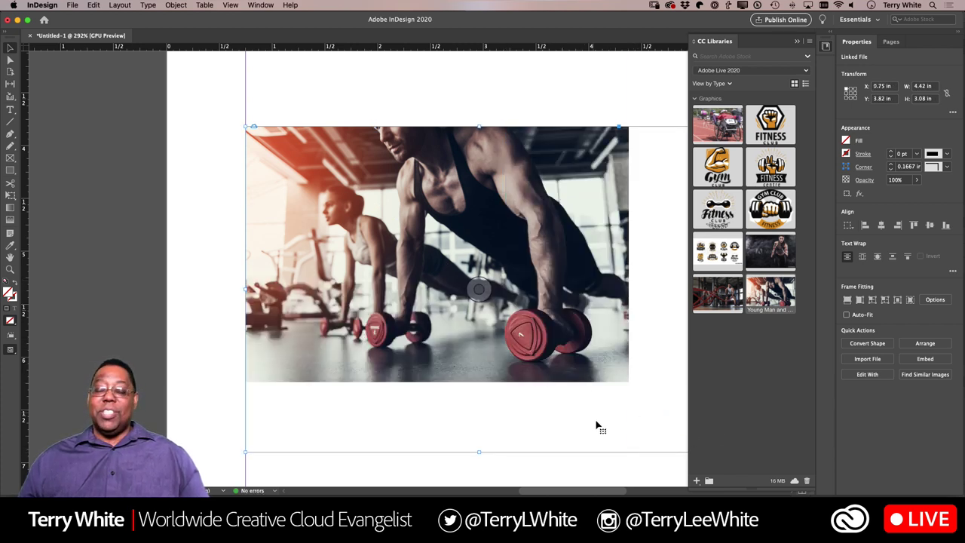
{"action": "key", "text": "super+alt+c"}
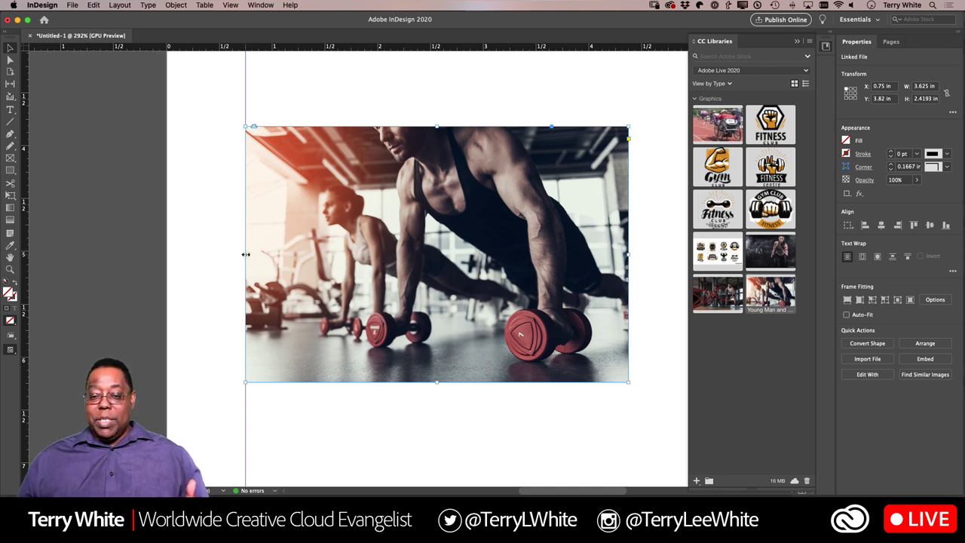
{"action": "left_click_drag", "start_coordinate": [246, 254], "coordinate": [377, 275]}
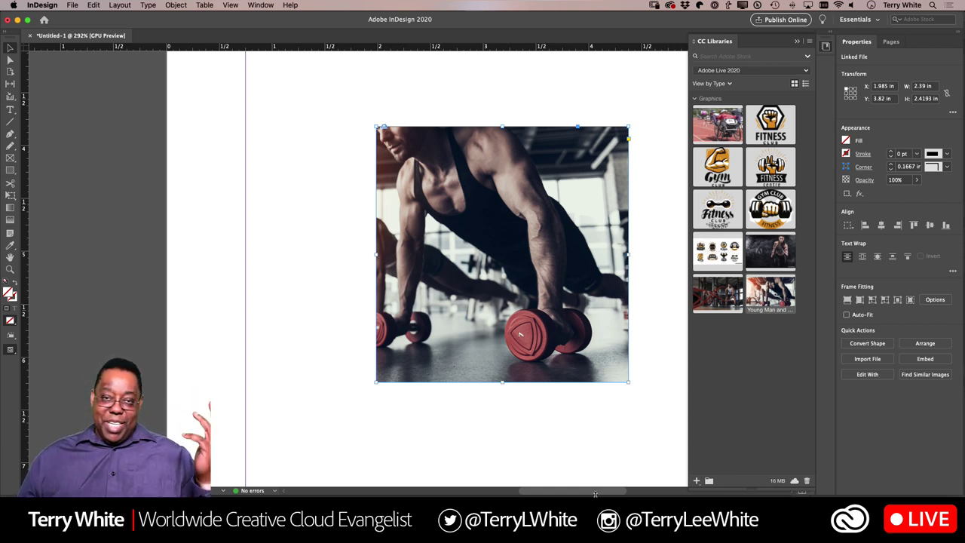
{"action": "key", "text": "super+z"}
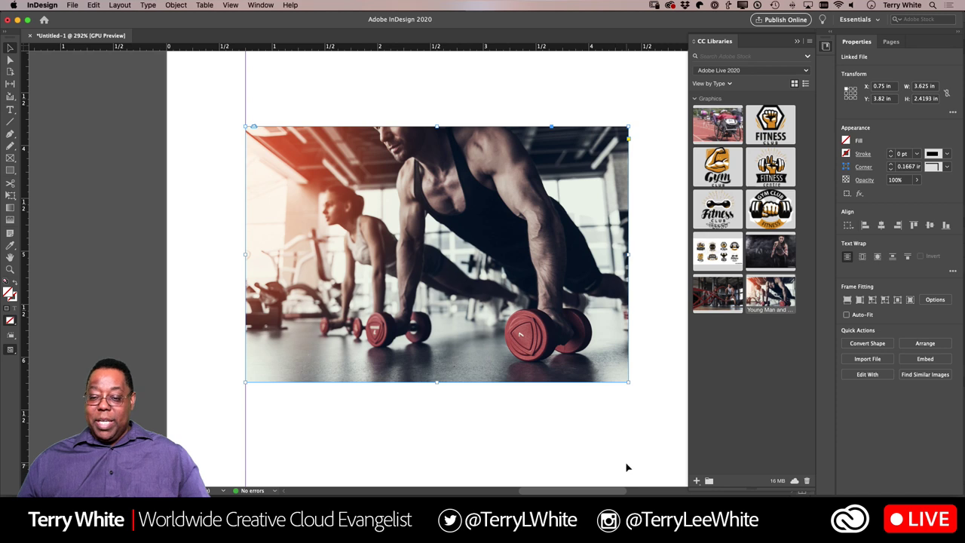
{"action": "left_click_drag", "start_coordinate": [626, 382], "coordinate": [484, 295]}
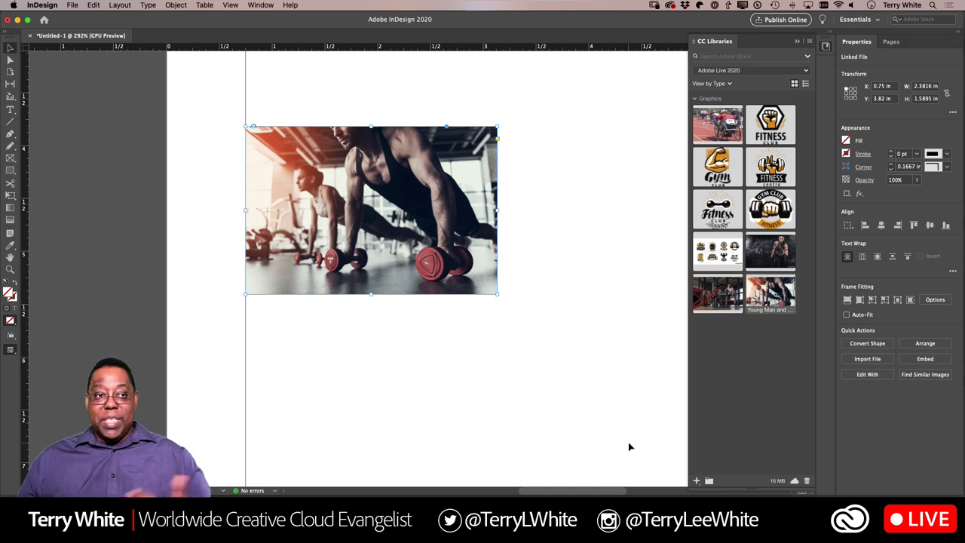
{"action": "left_click_drag", "start_coordinate": [498, 294], "coordinate": [448, 245]}
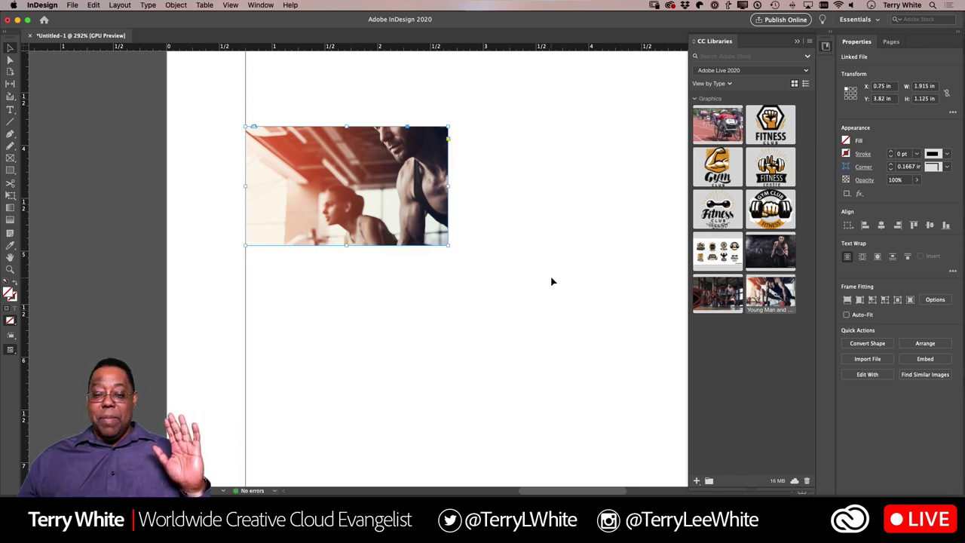
{"action": "key", "text": "super+z"}
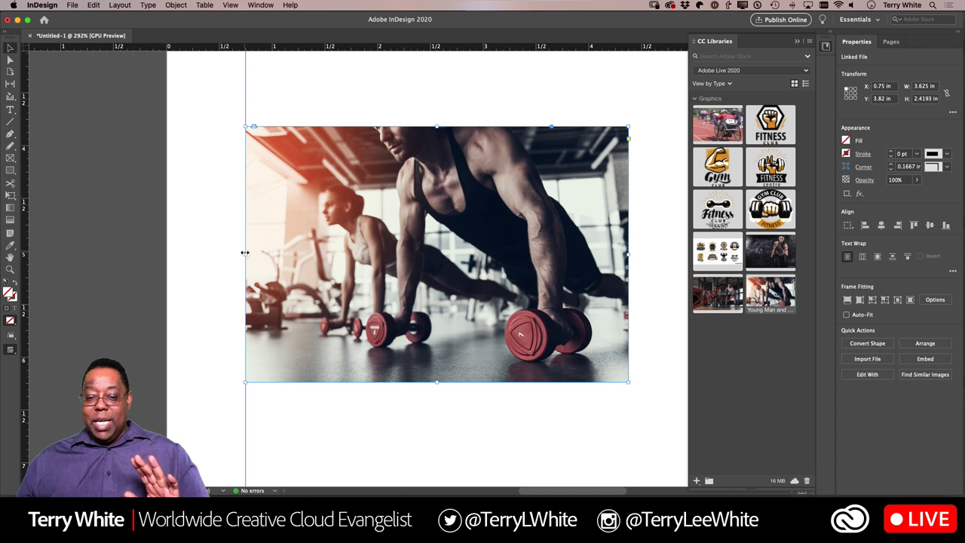
{"action": "left_click_drag", "start_coordinate": [246, 254], "coordinate": [306, 251]}
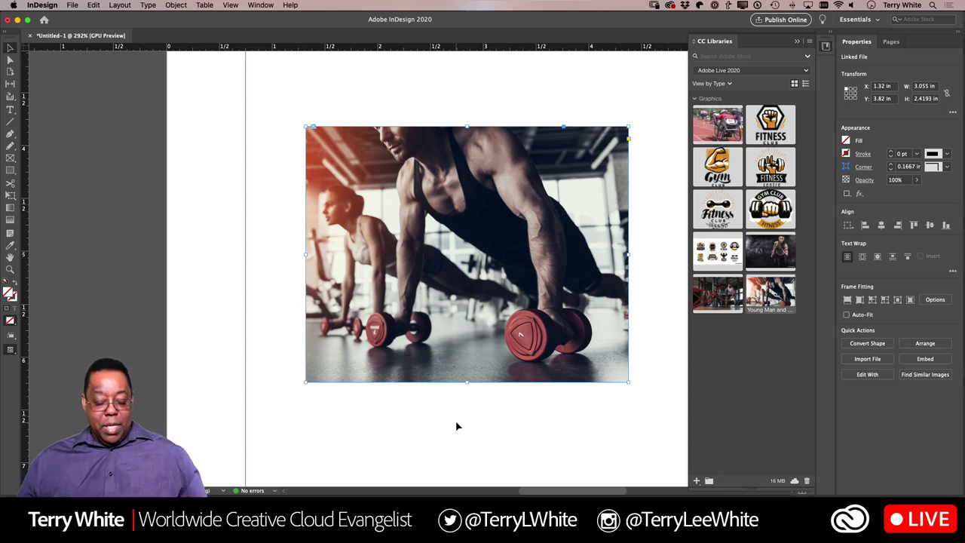
{"action": "key", "text": "super+z"}
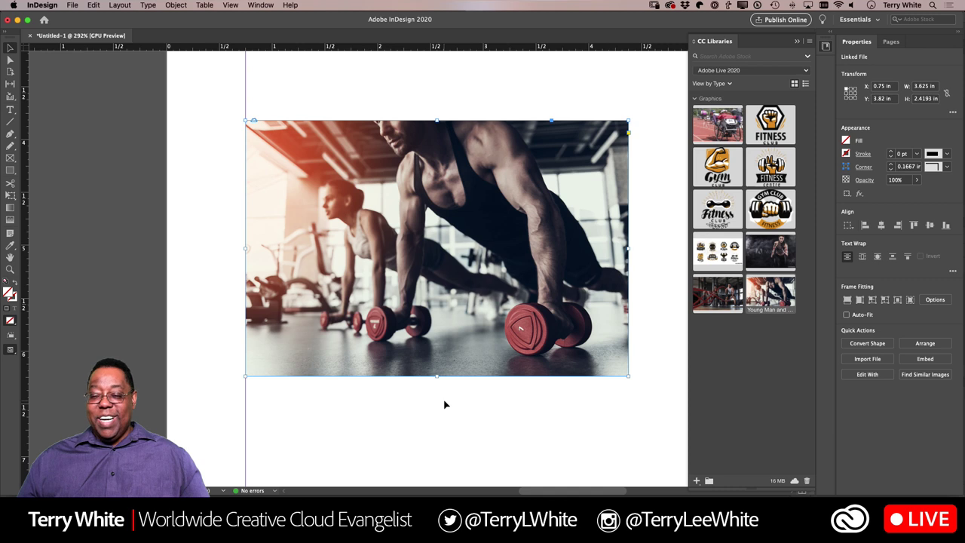
{"action": "scroll", "coordinate": [445, 405], "scroll_direction": "down", "scroll_amount": 10}
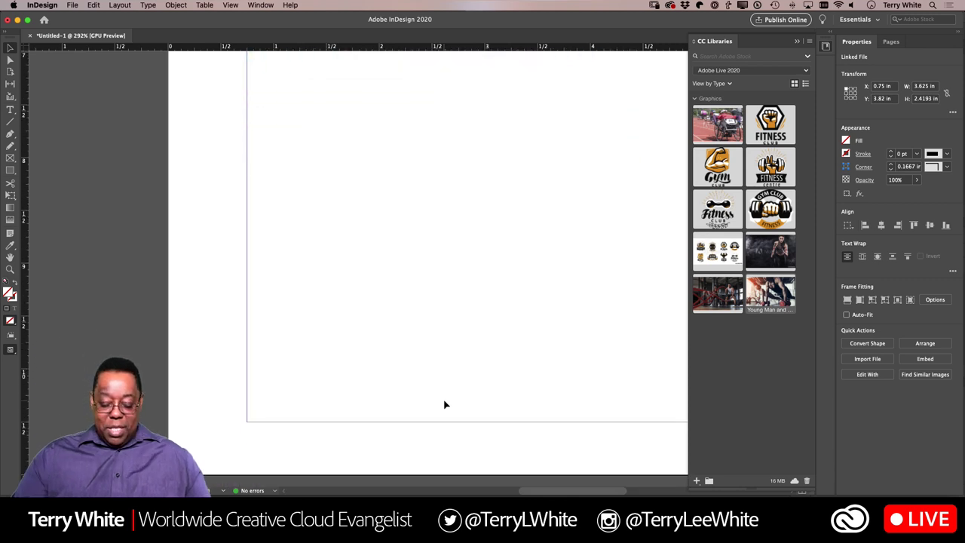
{"action": "key", "text": "super+0"}
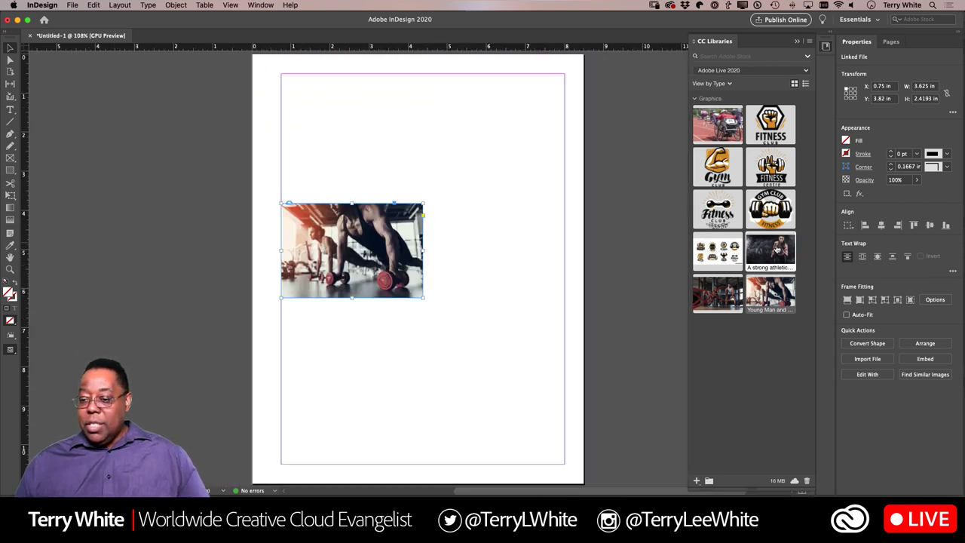
Place the runner-in-smoke photo below the push-up photo and zoom in on it
{"action": "left_click_drag", "start_coordinate": [776, 252], "coordinate": [457, 320]}
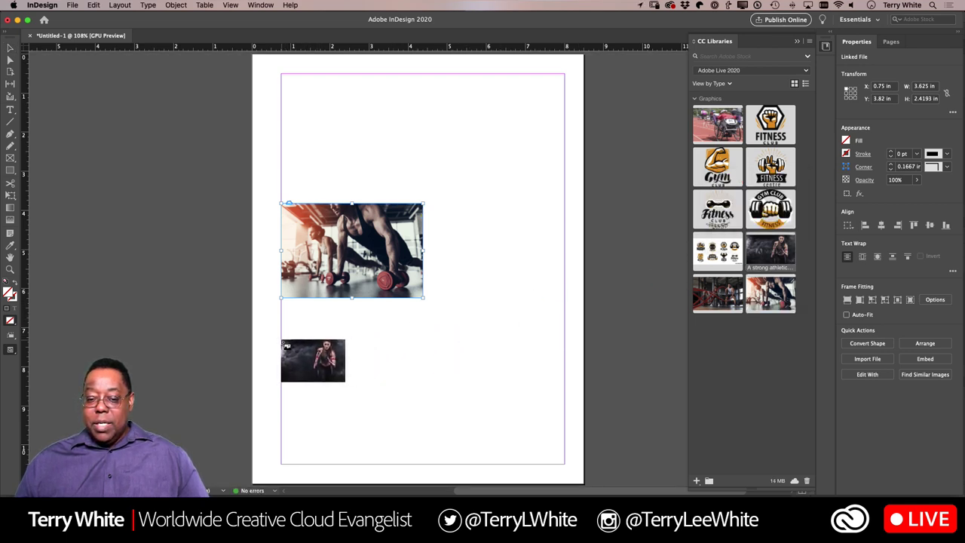
{"action": "left_click_drag", "start_coordinate": [281, 341], "coordinate": [421, 435]}
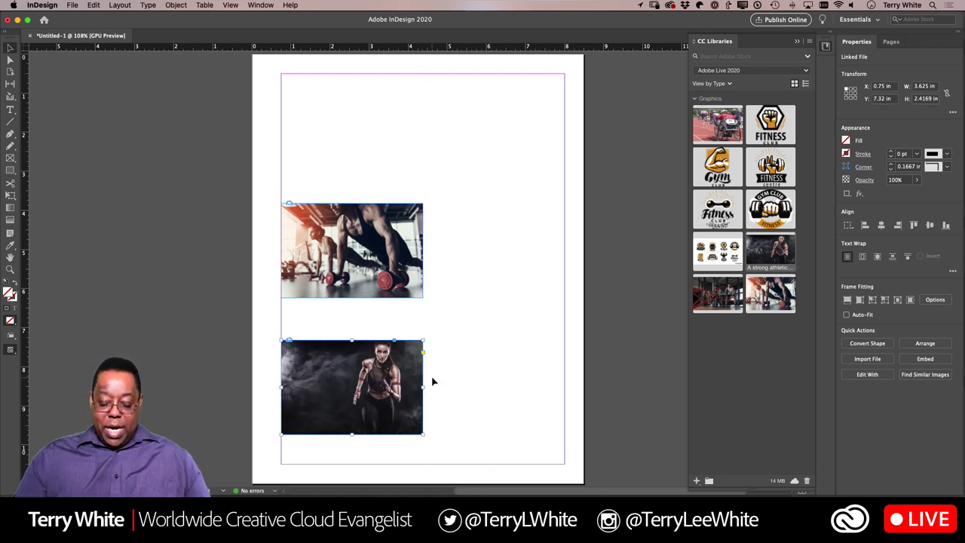
{"action": "key", "text": "super+equal"}
{"action": "key", "text": "super+equal"}
{"action": "key", "text": "super+equal"}
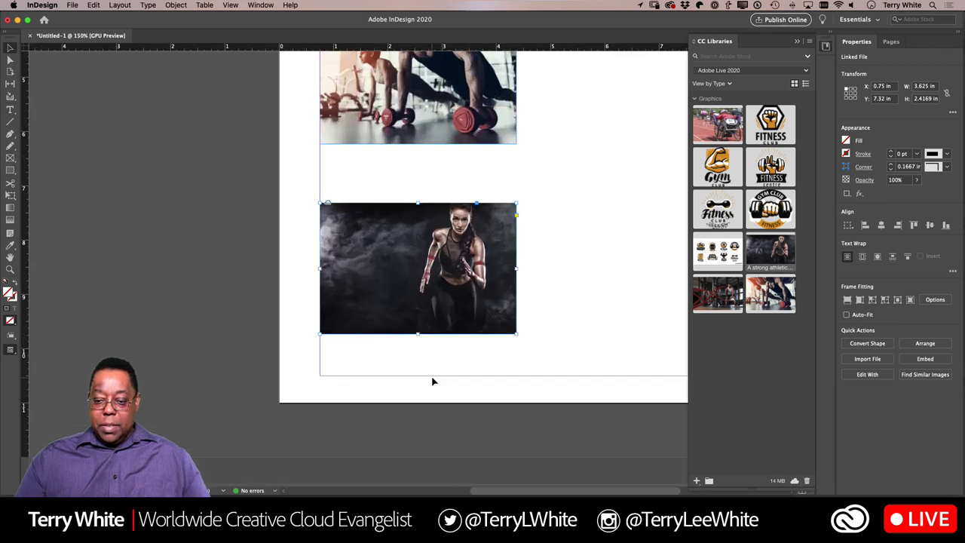
{"action": "scroll", "coordinate": [433, 382], "scroll_direction": "left", "scroll_amount": 15}
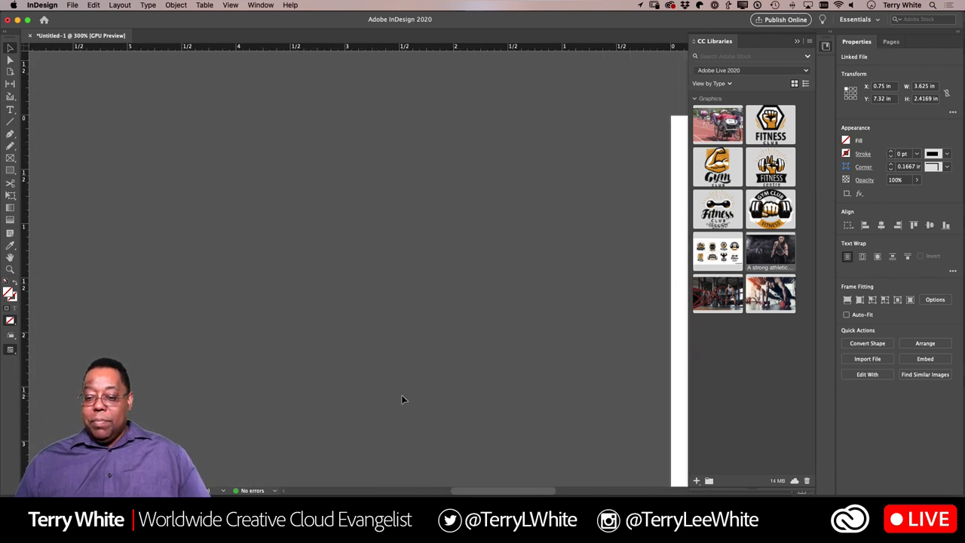
{"action": "scroll", "coordinate": [417, 395], "scroll_direction": "down", "scroll_amount": 4}
{"action": "scroll", "coordinate": [427, 388], "scroll_direction": "left", "scroll_amount": 15}
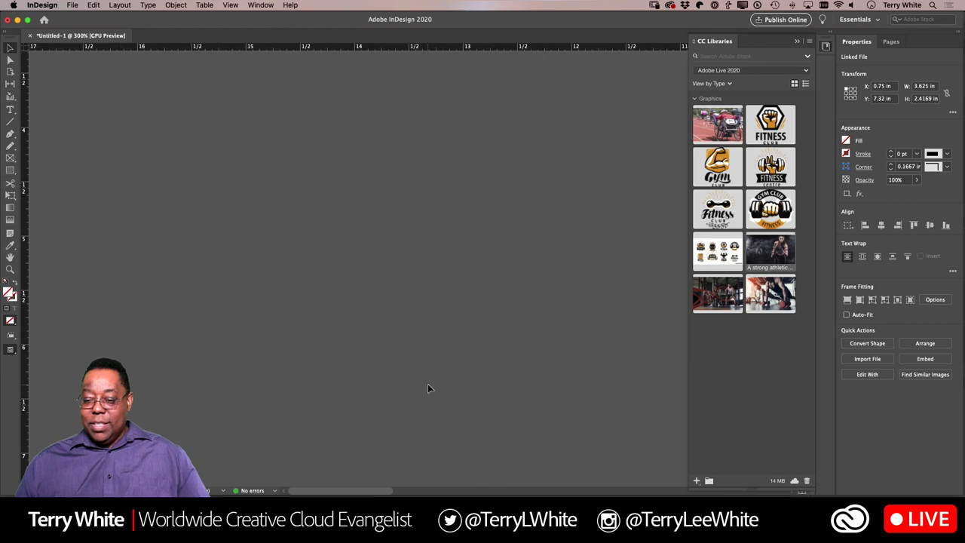
{"action": "scroll", "coordinate": [428, 387], "scroll_direction": "right", "scroll_amount": 15}
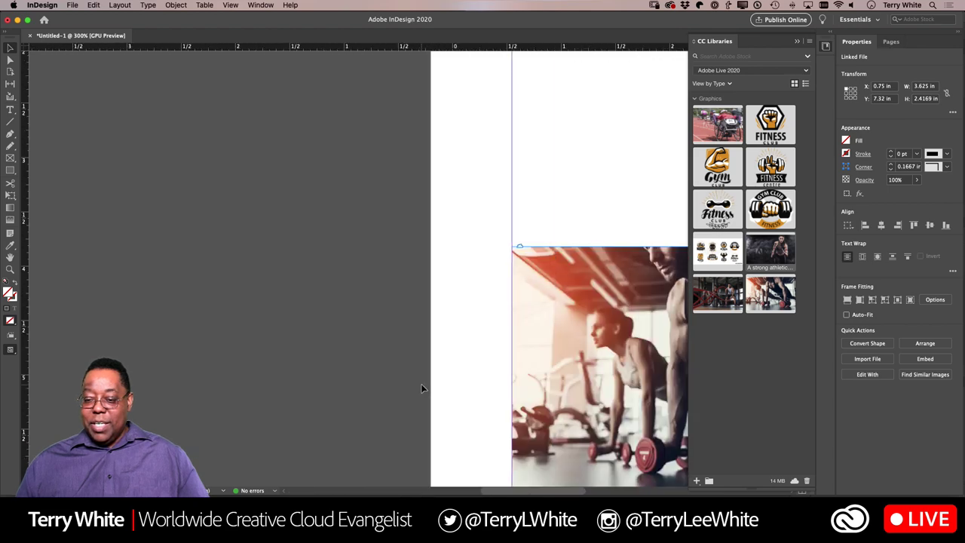
{"action": "scroll", "coordinate": [422, 388], "scroll_direction": "up", "scroll_amount": 3}
{"action": "scroll", "coordinate": [422, 388], "scroll_direction": "down", "scroll_amount": 10}
{"action": "scroll", "coordinate": [422, 388], "scroll_direction": "up", "scroll_amount": 6}
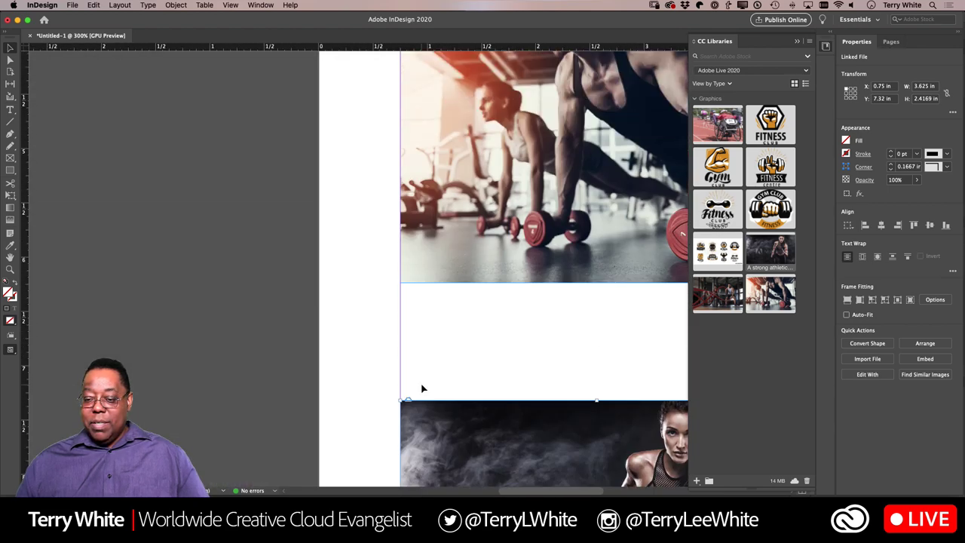
{"action": "scroll", "coordinate": [422, 388], "scroll_direction": "right", "scroll_amount": 2}
{"action": "scroll", "coordinate": [422, 389], "scroll_direction": "right", "scroll_amount": 3}
{"action": "scroll", "coordinate": [422, 388], "scroll_direction": "down", "scroll_amount": 6}
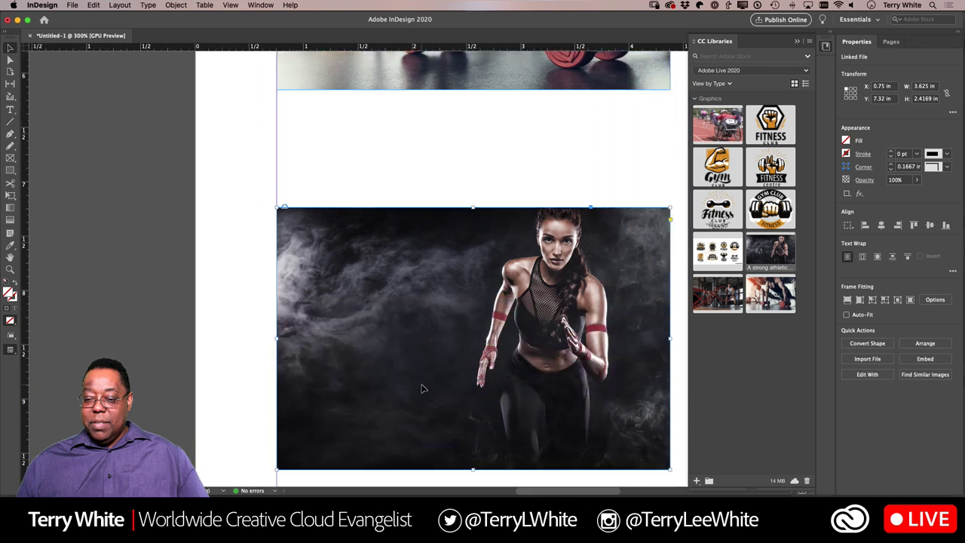
Crop the runner photo from its left side into a narrower portrait frame
{"action": "scroll", "coordinate": [423, 389], "scroll_direction": "down", "scroll_amount": 2}
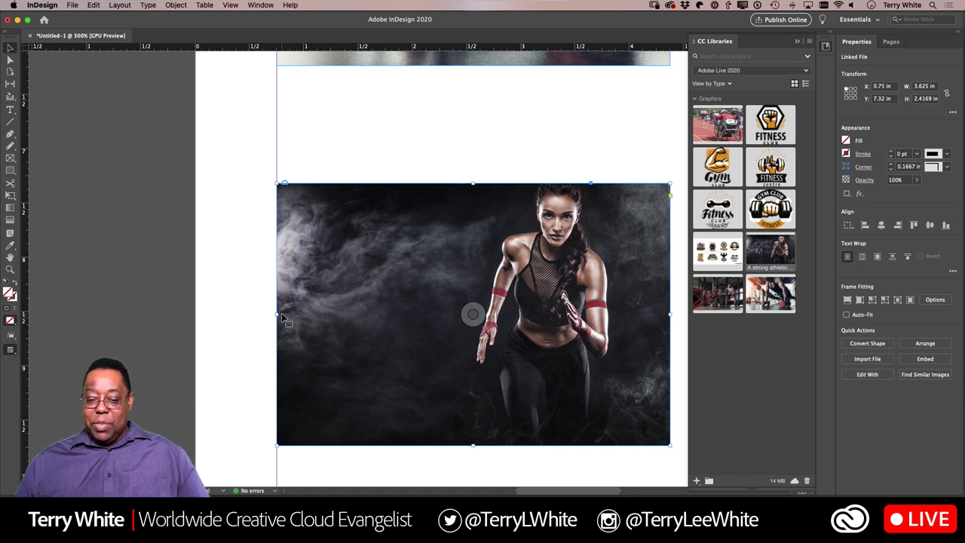
{"action": "left_click_drag", "start_coordinate": [276, 315], "coordinate": [438, 315]}
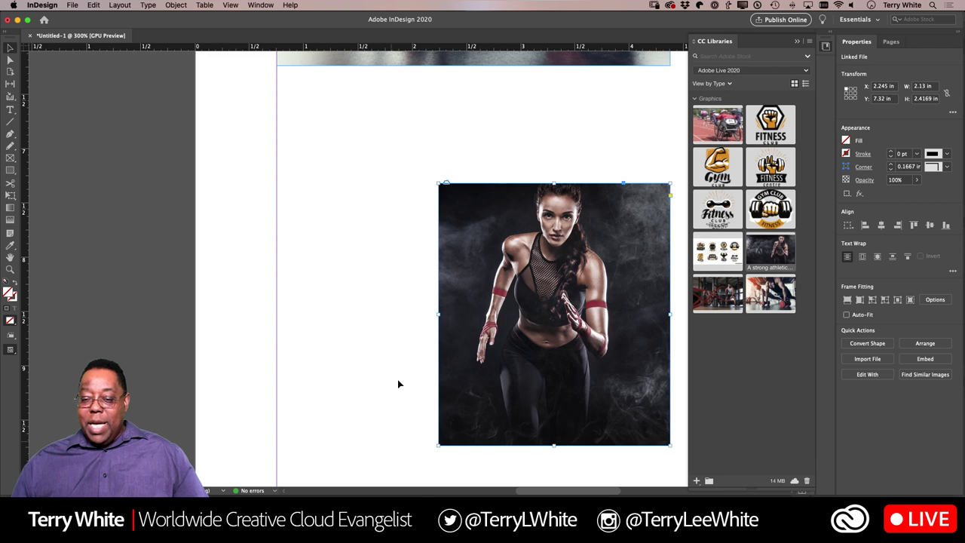
{"action": "mouse_move", "coordinate": [438, 313]}
{"action": "left_mouse_down"}
{"action": "mouse_move", "coordinate": [395, 315]}
{"action": "mouse_move", "coordinate": [450, 317]}
{"action": "left_mouse_up"}
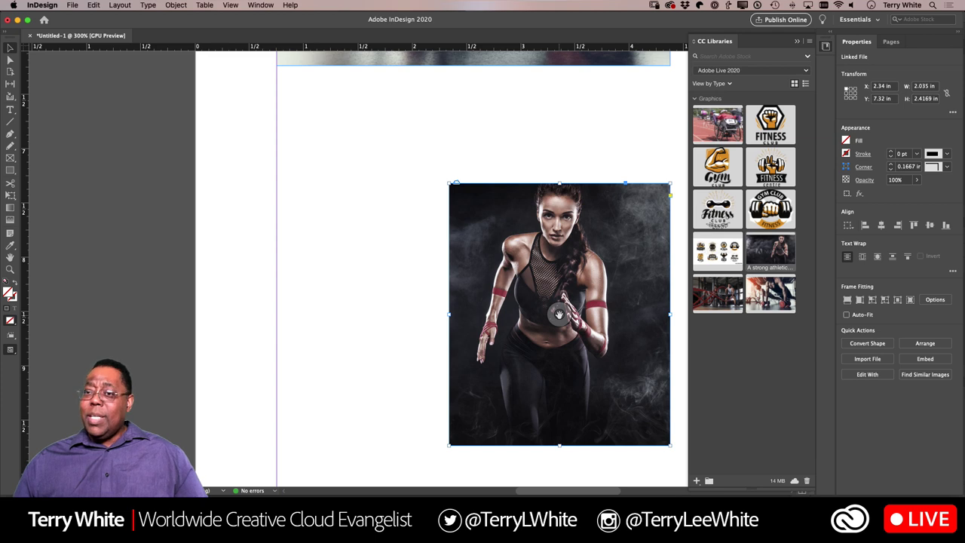
{"action": "left_click_drag", "start_coordinate": [558, 315], "coordinate": [619, 321]}
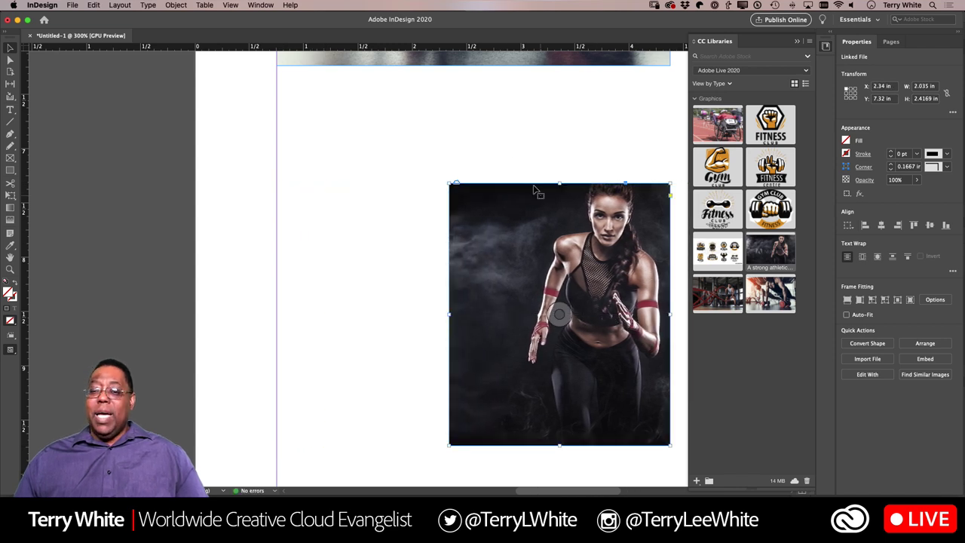
Centre the runner inside the cropped frame, deselect it, and fit the page in the window
{"action": "left_click", "coordinate": [509, 150]}
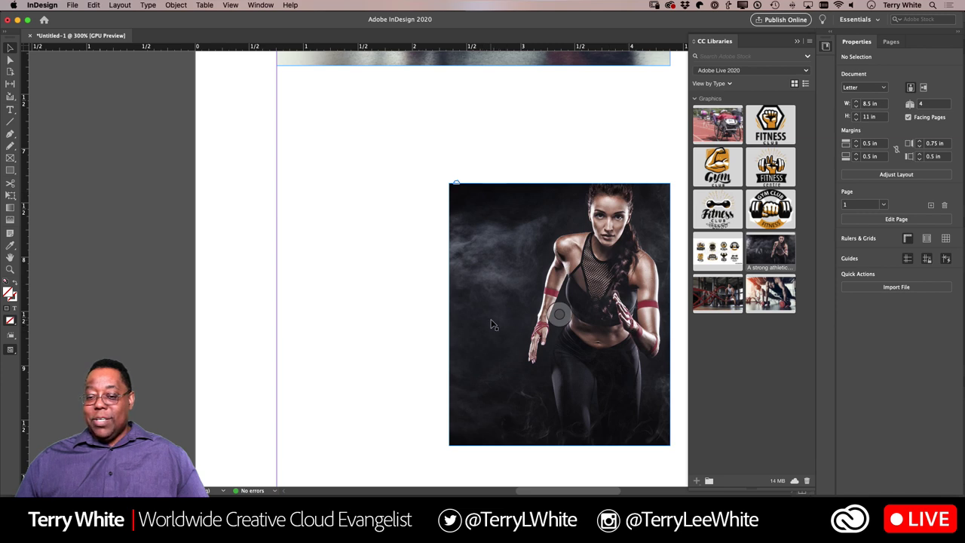
{"action": "left_click_drag", "start_coordinate": [492, 324], "coordinate": [302, 319]}
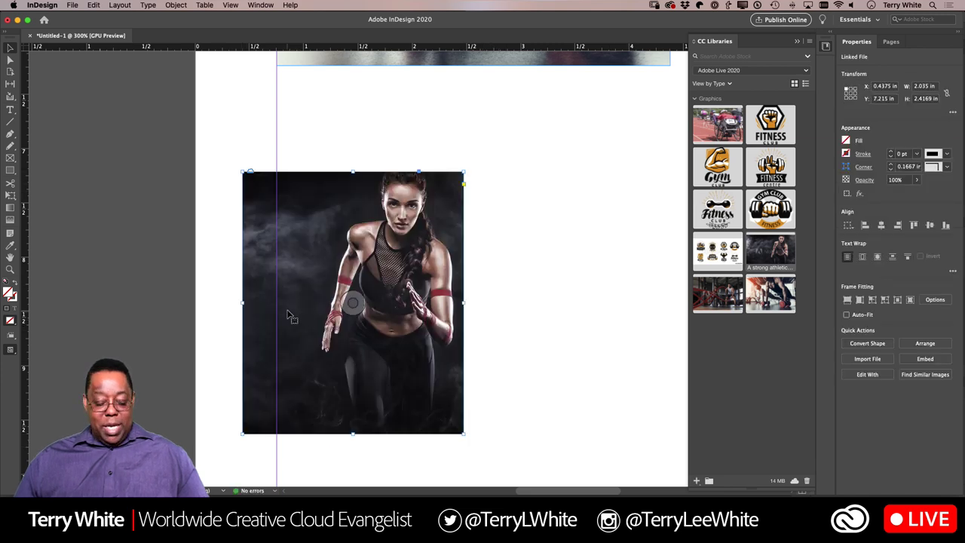
{"action": "key", "text": "super+z"}
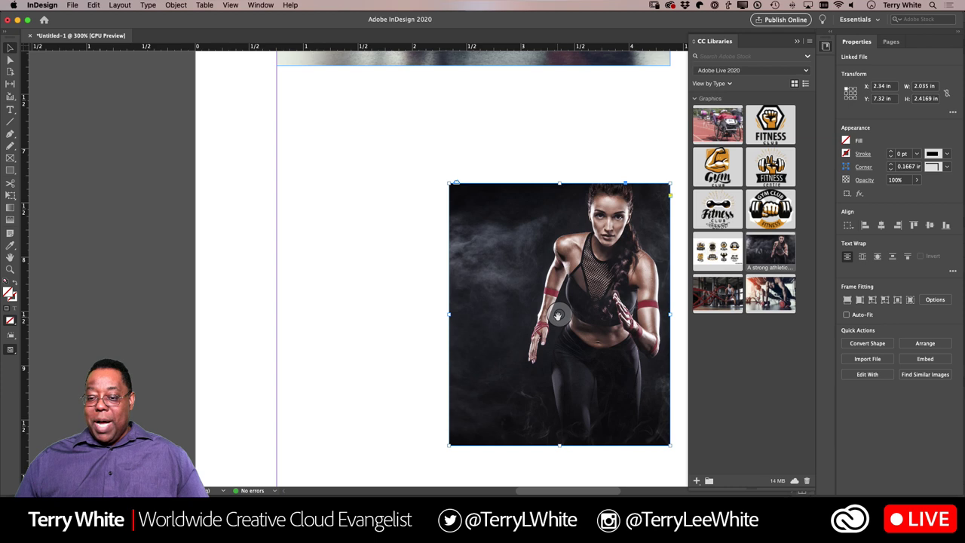
{"action": "left_click_drag", "start_coordinate": [558, 315], "coordinate": [611, 323]}
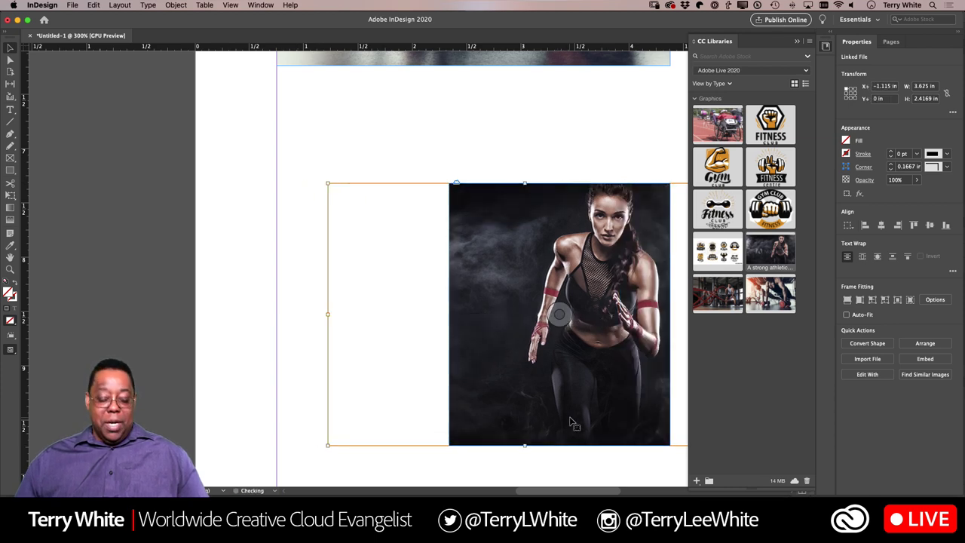
{"action": "key", "text": "super+z"}
{"action": "left_click", "coordinate": [543, 166]}
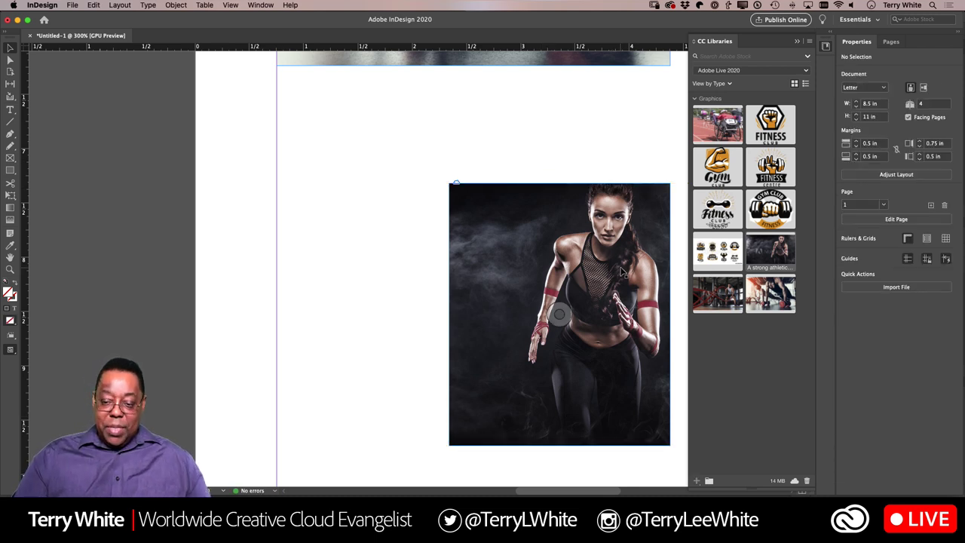
{"action": "key", "text": "super+0"}
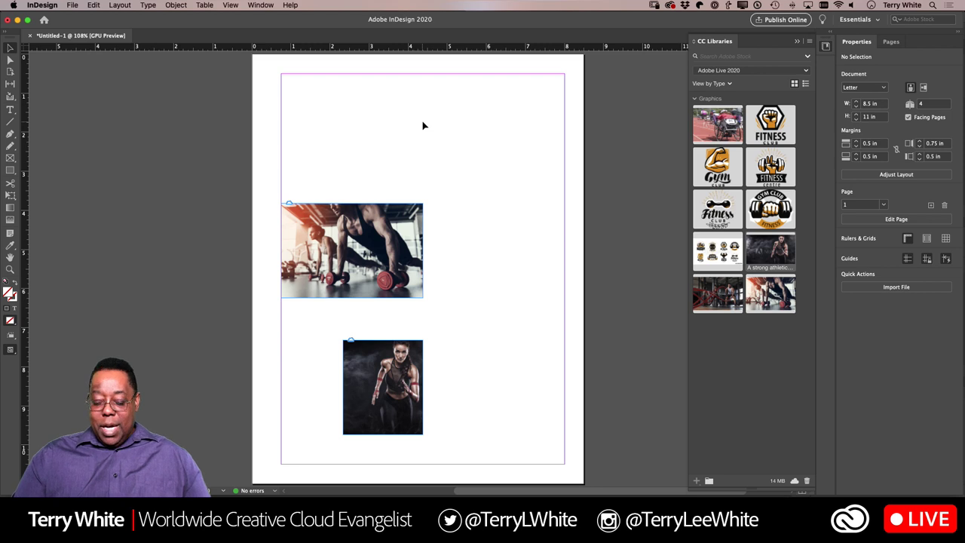
{"action": "key", "text": "super+equal"}
{"action": "key", "text": "super+equal"}
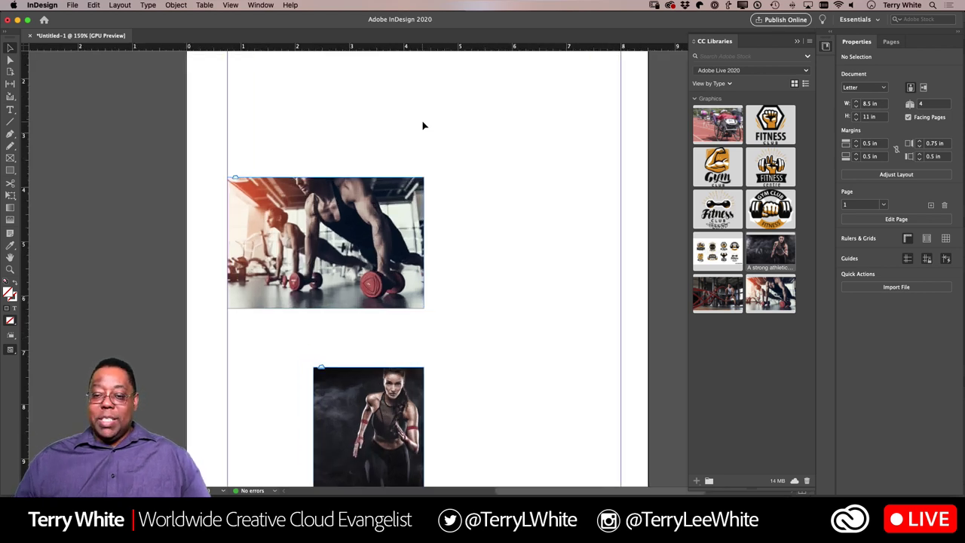
{"action": "scroll", "coordinate": [423, 126], "scroll_direction": "down", "scroll_amount": 1}
{"action": "scroll", "coordinate": [423, 126], "scroll_direction": "up", "scroll_amount": 4}
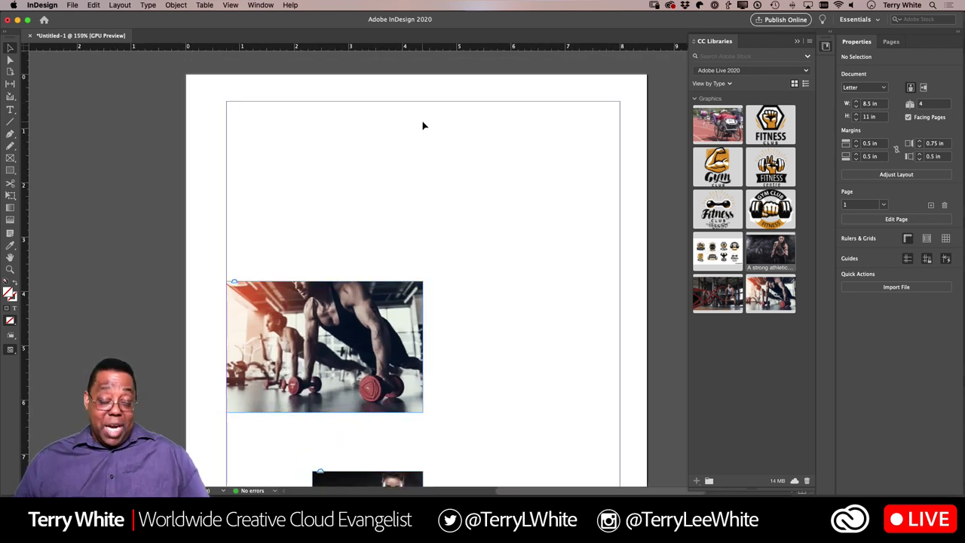
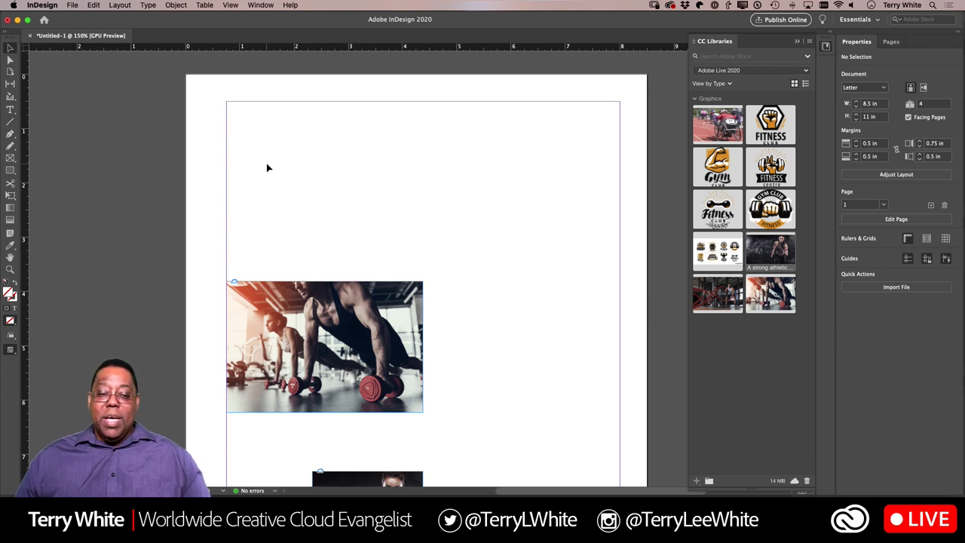
Switch to the Type tool for creating text frames
{"action": "left_click", "coordinate": [12, 112]}
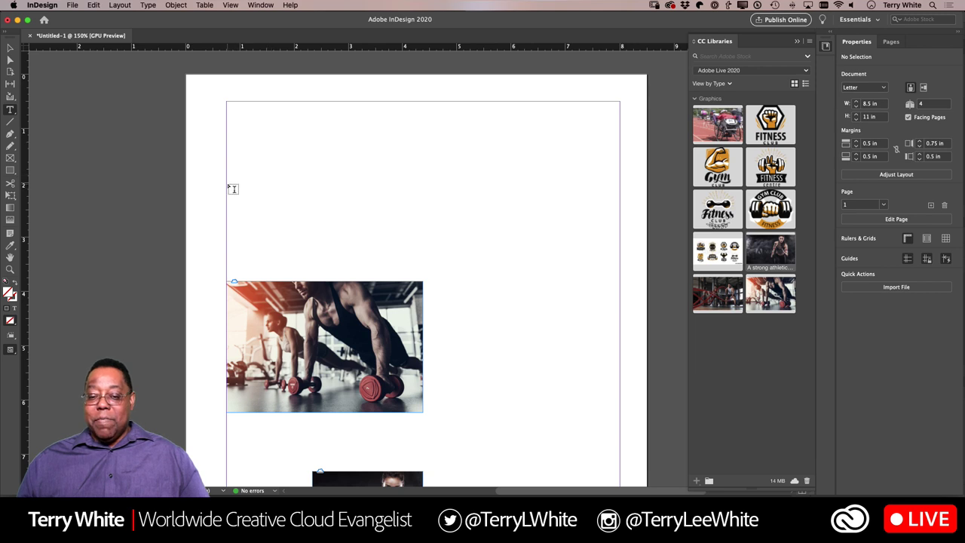
Draw a margin-wide text frame above the push-up photo, type 'Workout', and select the word
{"action": "left_click_drag", "start_coordinate": [227, 185], "coordinate": [621, 248]}
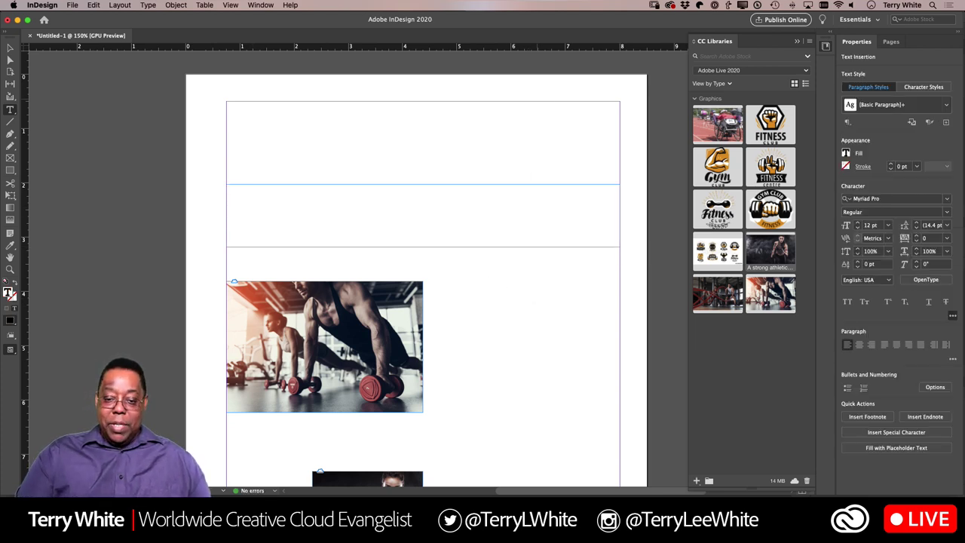
{"action": "type", "text": "Workout"}
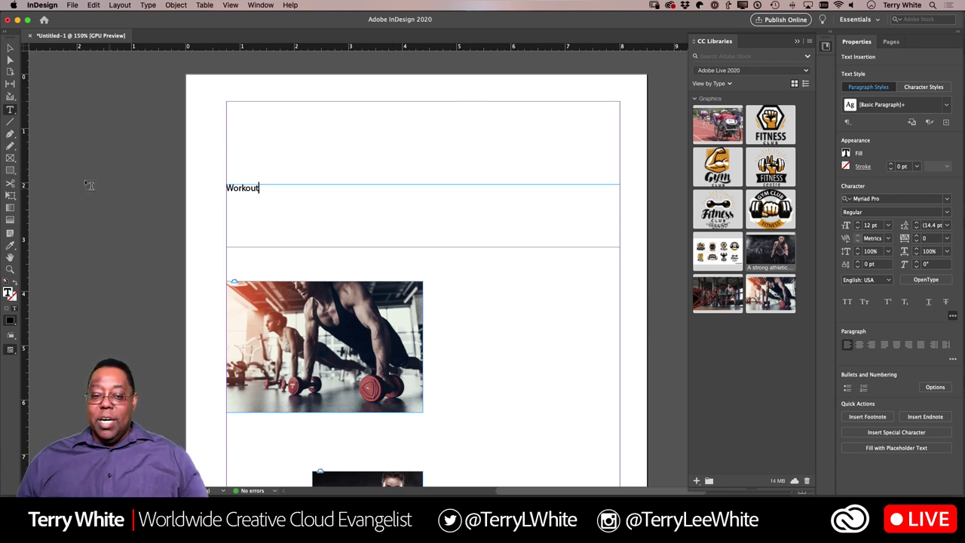
{"action": "left_click", "coordinate": [10, 47]}
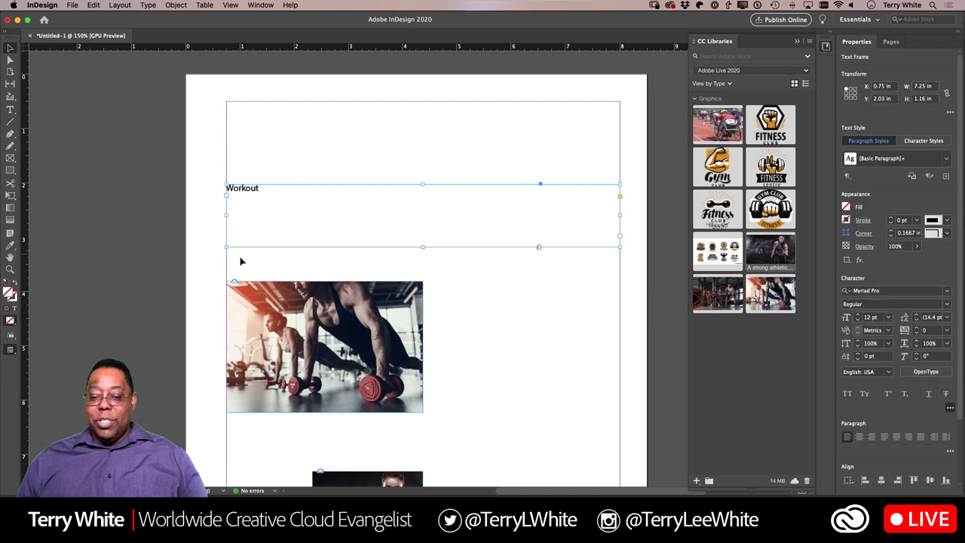
{"action": "left_click", "coordinate": [267, 309]}
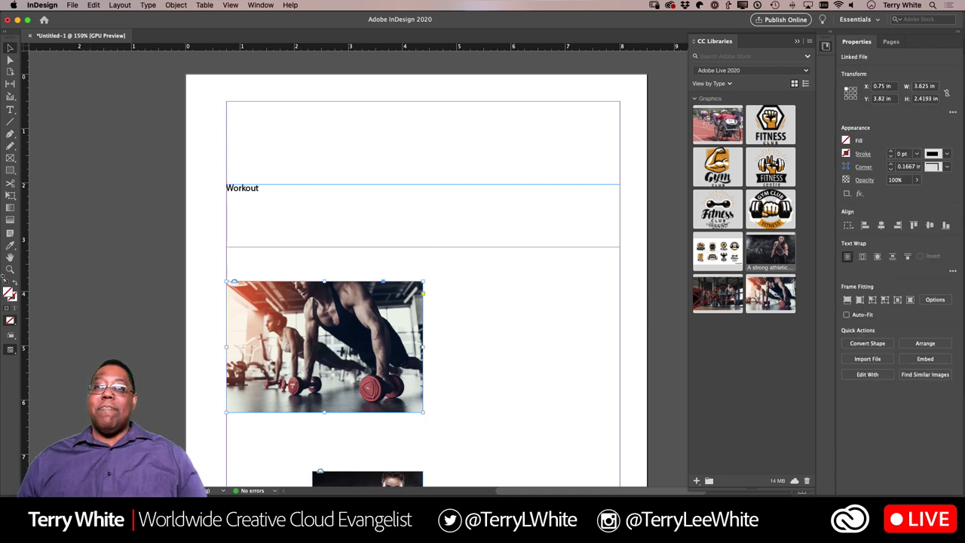
{"action": "double_click", "coordinate": [252, 190]}
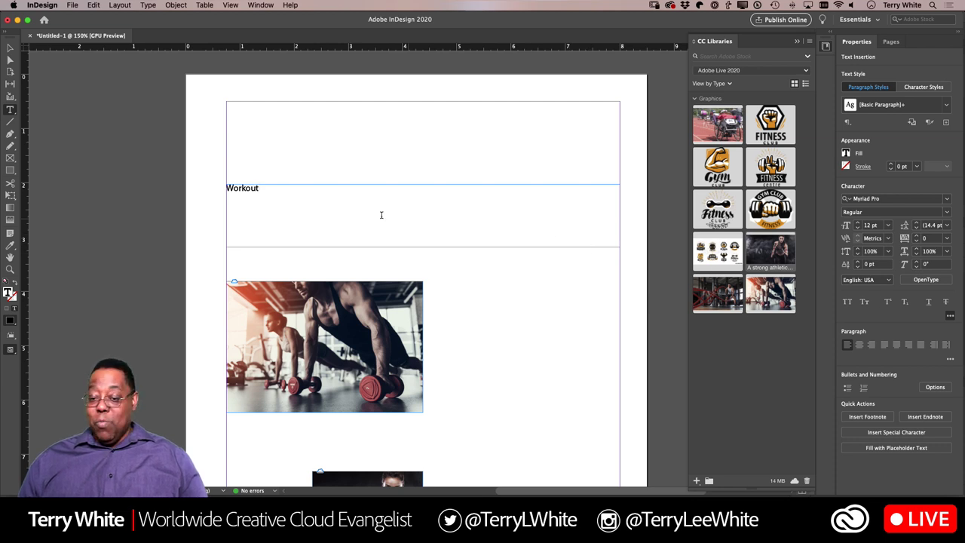
{"action": "left_click_drag", "start_coordinate": [263, 187], "coordinate": [223, 187]}
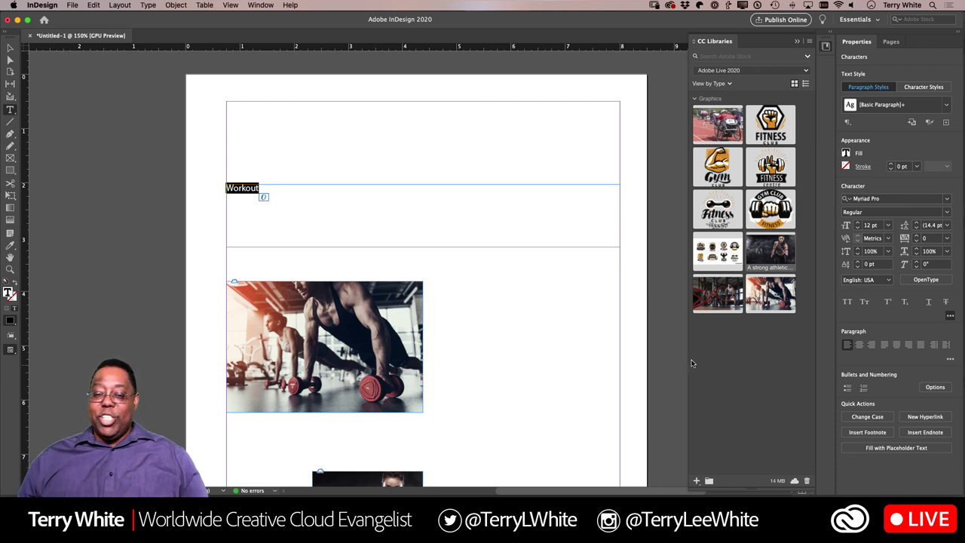
Make the Workout text 48 pt Acier BAT with a cyan fill, then reselect it
{"action": "left_click", "coordinate": [888, 226]}
{"action": "left_click", "coordinate": [880, 365]}
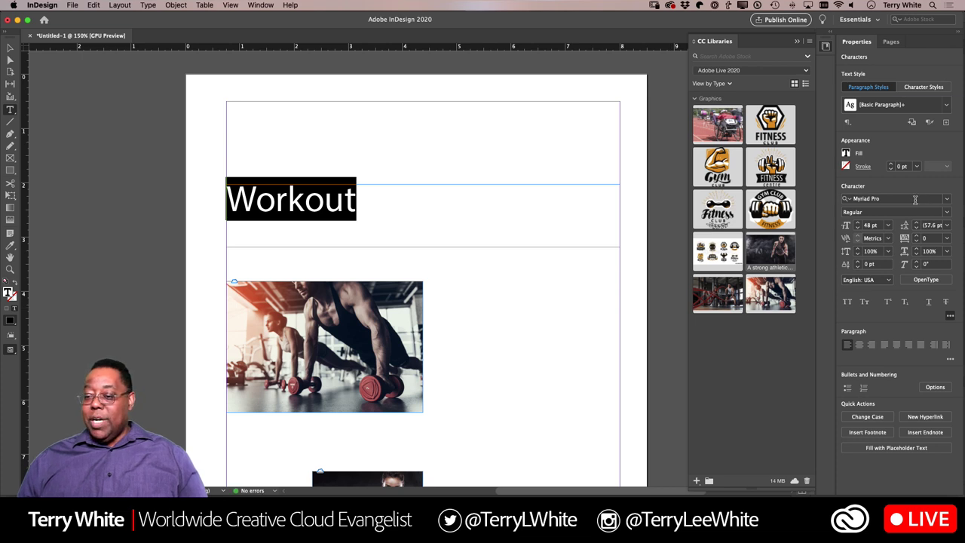
{"action": "left_click", "coordinate": [916, 200]}
{"action": "left_click", "coordinate": [947, 198]}
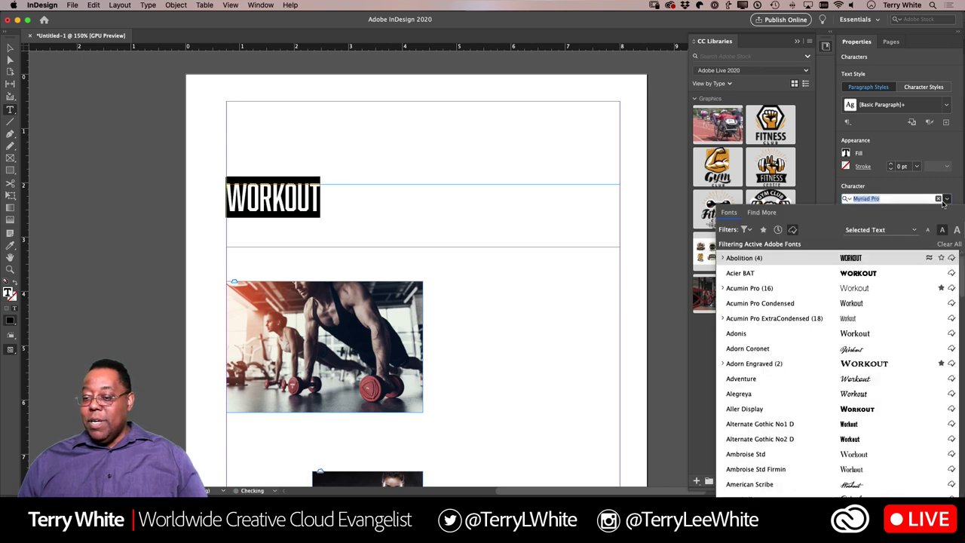
{"action": "left_click", "coordinate": [832, 276]}
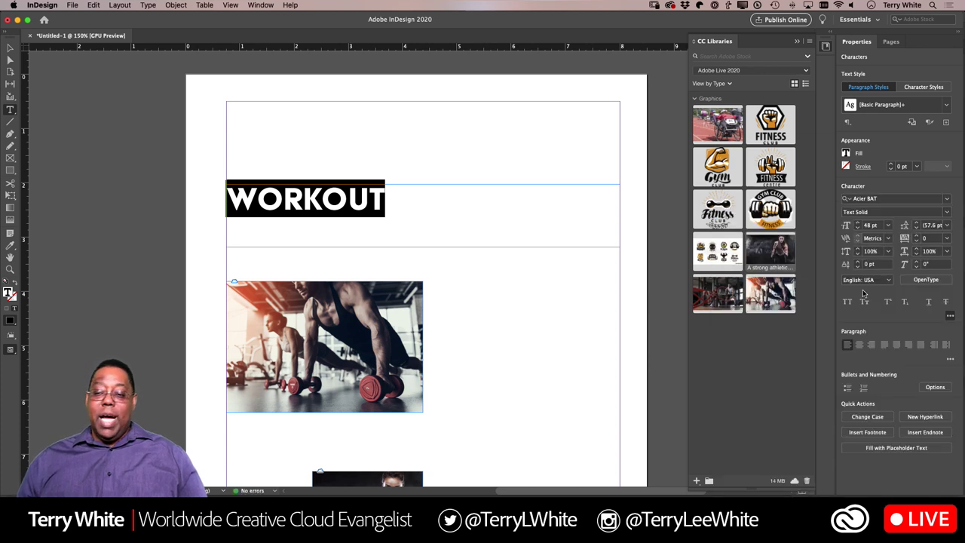
{"action": "left_click", "coordinate": [846, 153]}
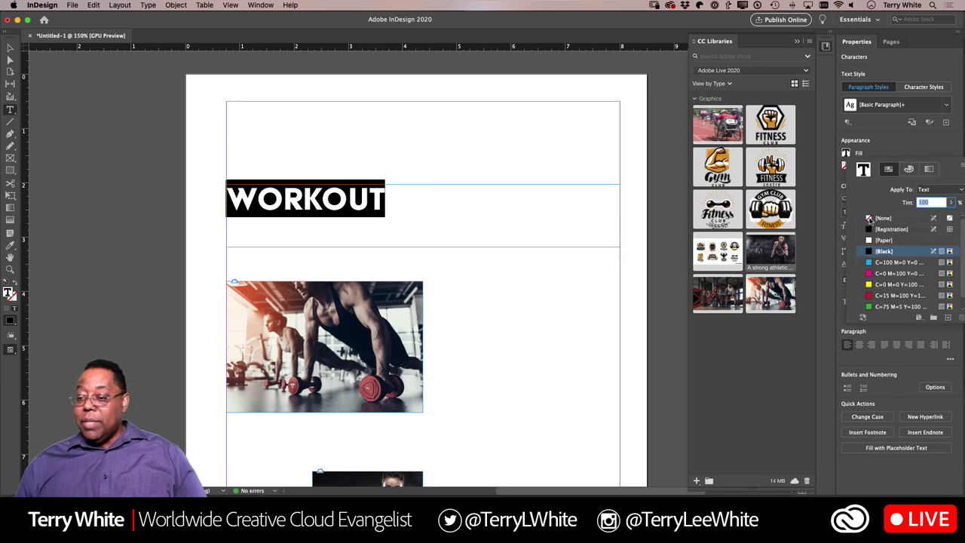
{"action": "left_click", "coordinate": [877, 263]}
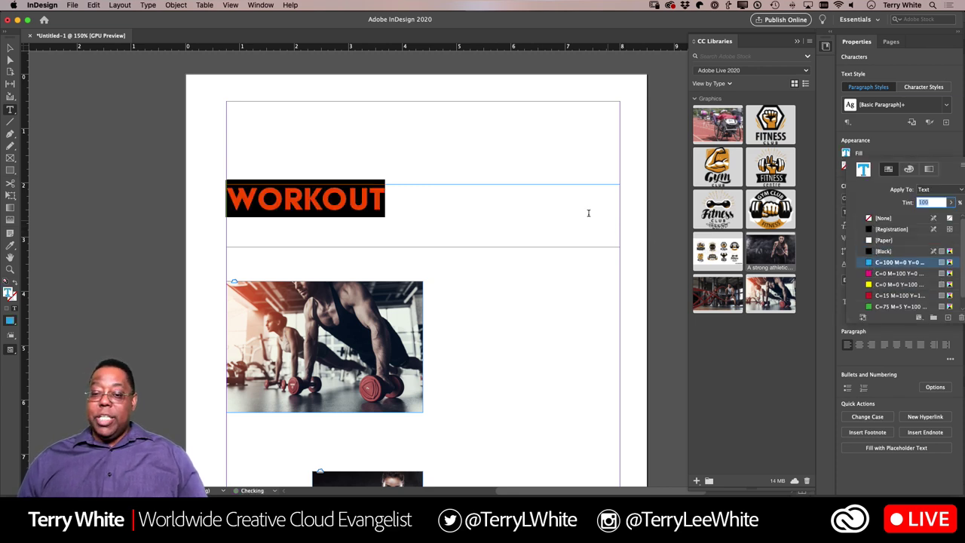
{"action": "left_click", "coordinate": [436, 207]}
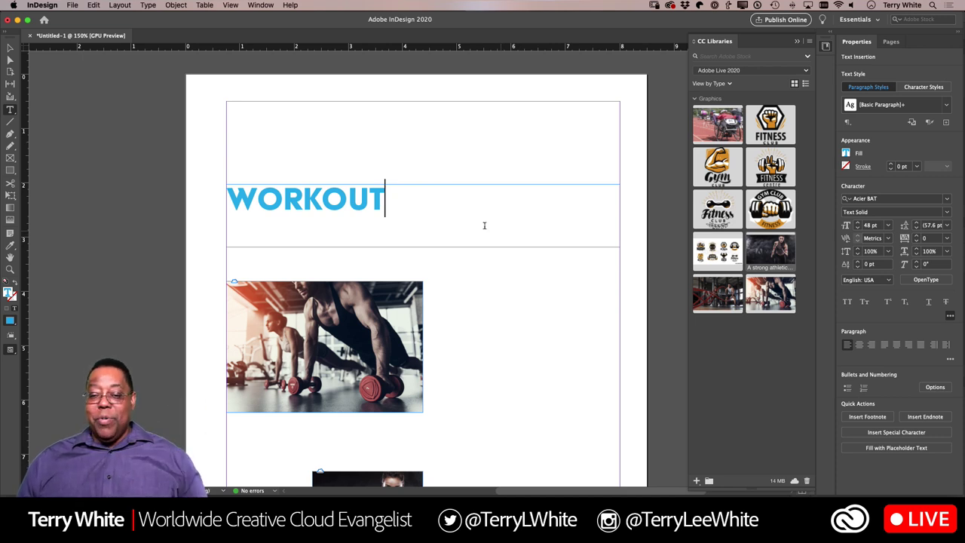
{"action": "left_click_drag", "start_coordinate": [421, 203], "coordinate": [347, 159]}
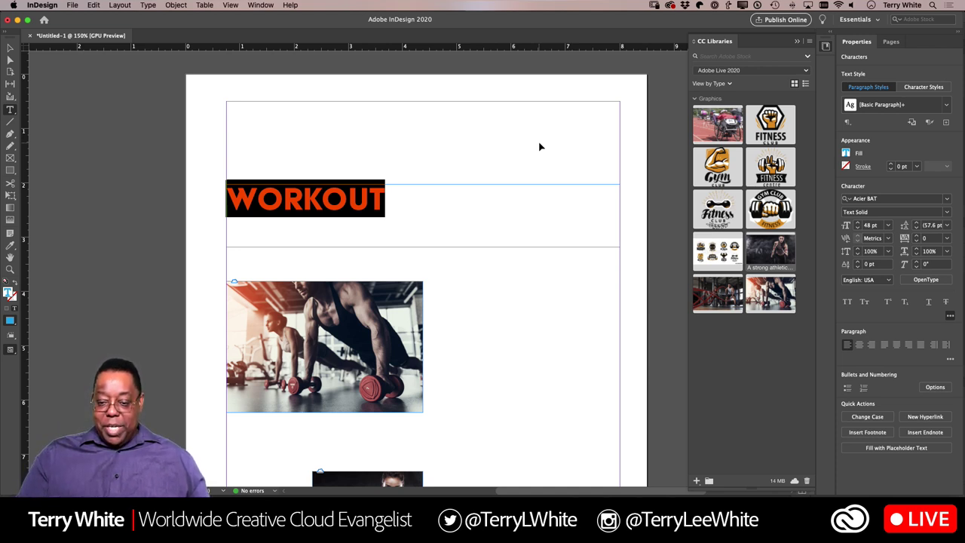
Resize the headline with size shortcuts until it fits the frame width at 118 pt
{"action": "key", "text": "super+shift+period"}
{"action": "key", "text": "super+shift+period"}
{"action": "key", "text": "super+shift+period"}
{"action": "key", "text": "super+shift+period"}
{"action": "key", "text": "super+shift+period"}
{"action": "key", "text": "super+shift+period"}
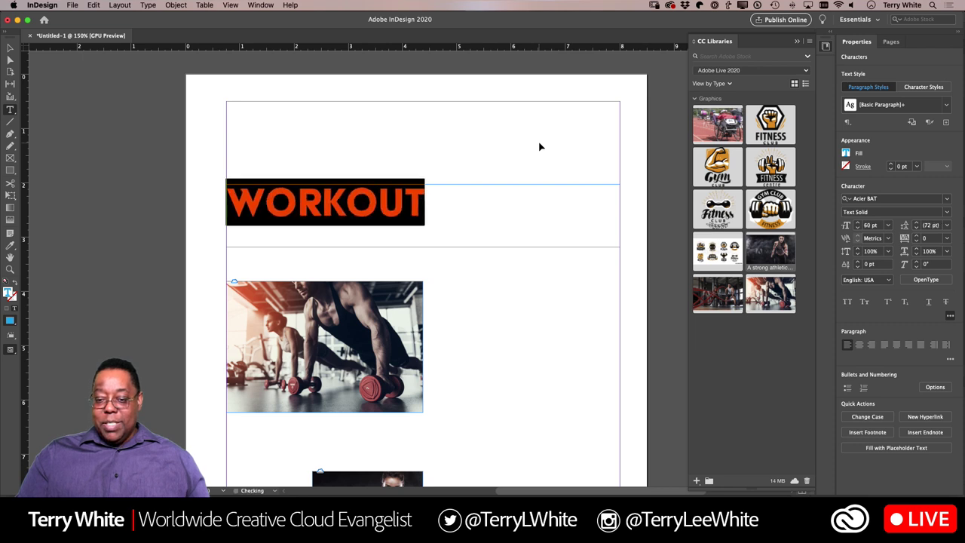
{"action": "key", "text": "super+shift+period"}
{"action": "key", "text": "super+shift+period"}
{"action": "key", "text": "super+shift+period"}
{"action": "key", "text": "super+shift+period"}
{"action": "key", "text": "super+shift+period"}
{"action": "key", "text": "super+shift+period"}
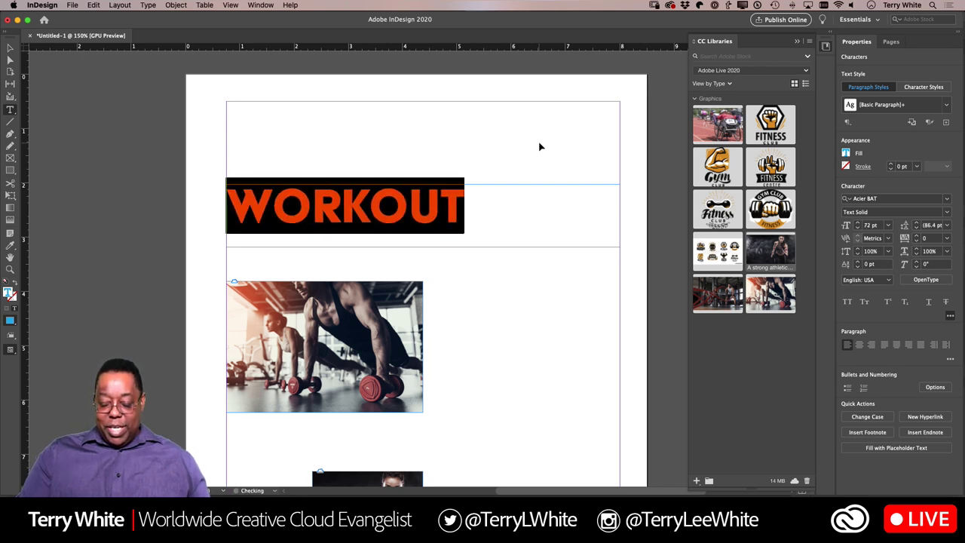
{"action": "key", "text": "super+shift+period"}
{"action": "key", "text": "super+shift+period"}
{"action": "key", "text": "super+shift+period"}
{"action": "key", "text": "super+shift+period"}
{"action": "key", "text": "super+shift+period"}
{"action": "key", "text": "super+shift+period"}
{"action": "key", "text": "super+shift+period"}
{"action": "key", "text": "super+shift+period"}
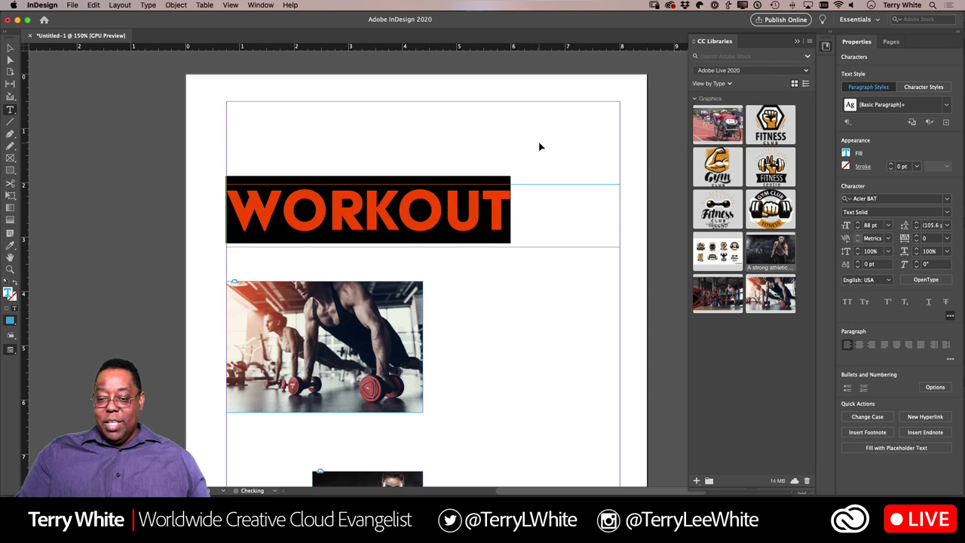
{"action": "key", "text": "super+shift+comma"}
{"action": "key", "text": "super+shift+comma"}
{"action": "key", "text": "super+shift+comma"}
{"action": "key", "text": "super+shift+comma"}
{"action": "key", "text": "super+shift+comma"}
{"action": "key", "text": "super+shift+comma"}
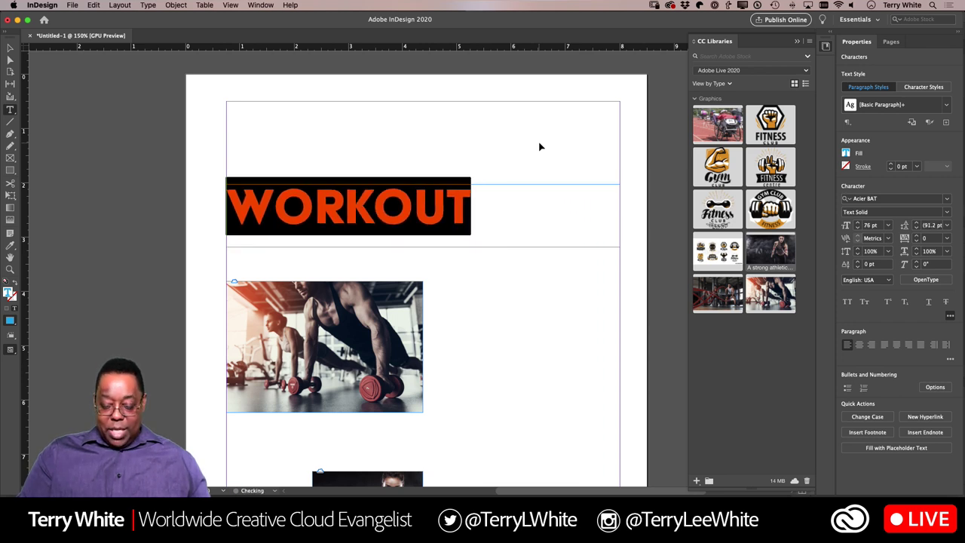
{"action": "key", "text": "super+shift+comma"}
{"action": "key", "text": "super+shift+comma"}
{"action": "key", "text": "super+shift+comma"}
{"action": "key", "text": "super+shift+comma"}
{"action": "key", "text": "super+shift+comma"}
{"action": "key", "text": "super+shift+comma"}
{"action": "key", "text": "super+shift+comma"}
{"action": "key", "text": "super+shift+period"}
{"action": "key", "text": "super+shift+period"}
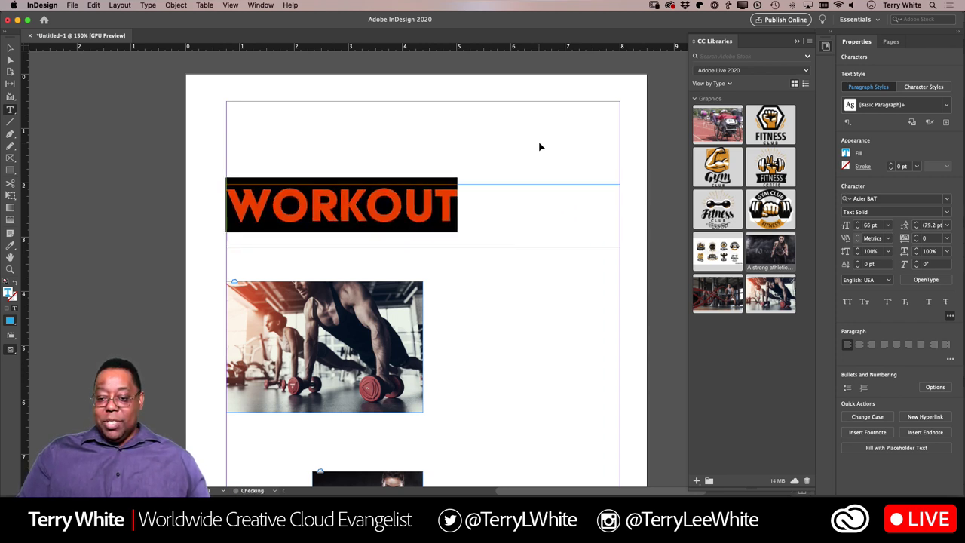
{"action": "key", "text": "super+shift+period"}
{"action": "key", "text": "super+shift+period"}
{"action": "key", "text": "super+shift+period"}
{"action": "key", "text": "super+shift+period"}
{"action": "key", "text": "super+shift+period"}
{"action": "key", "text": "super+shift+period"}
{"action": "key", "text": "super+shift+period"}
{"action": "key", "text": "super+shift+period"}
{"action": "key", "text": "super+shift+period"}
{"action": "key", "text": "super+shift+period"}
{"action": "key", "text": "super+shift+period"}
{"action": "key", "text": "super+shift+period"}
{"action": "key", "text": "super+shift+period"}
{"action": "key", "text": "super+shift+period"}
{"action": "key", "text": "super+shift+period"}
{"action": "key", "text": "super+shift+period"}
{"action": "key", "text": "super+shift+period"}
{"action": "key", "text": "super+shift+period"}
{"action": "key", "text": "super+shift+period"}
{"action": "key", "text": "super+shift+period"}
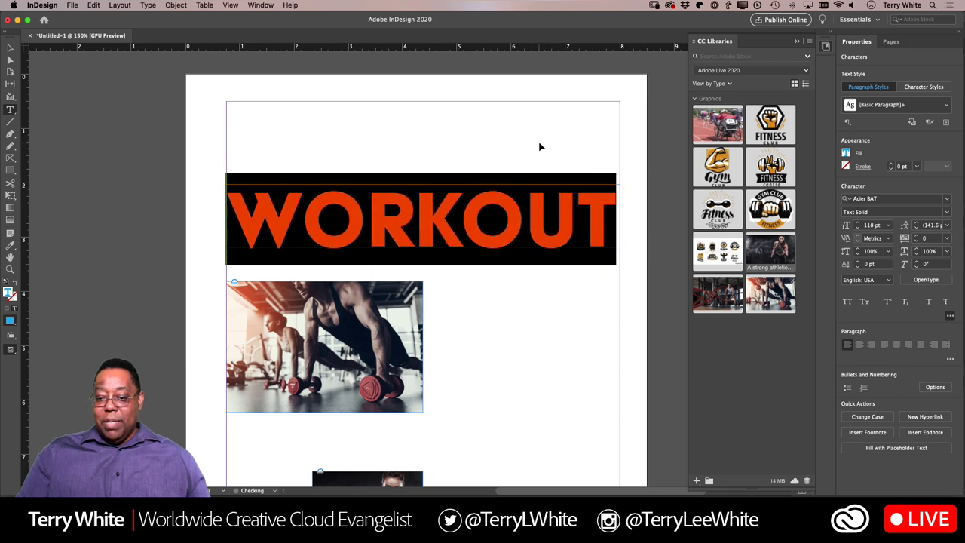
{"action": "key", "text": "super+shift+period"}
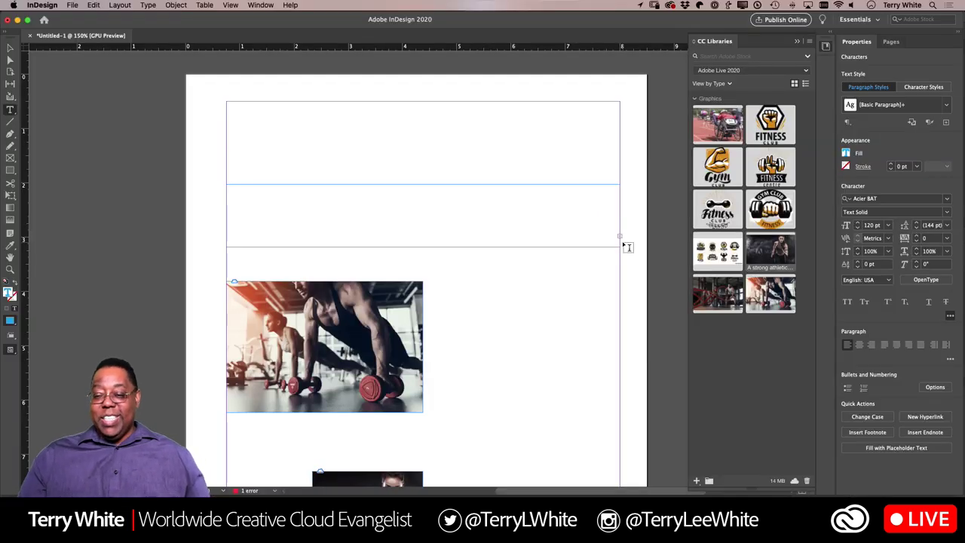
{"action": "key", "text": "super+shift+comma"}
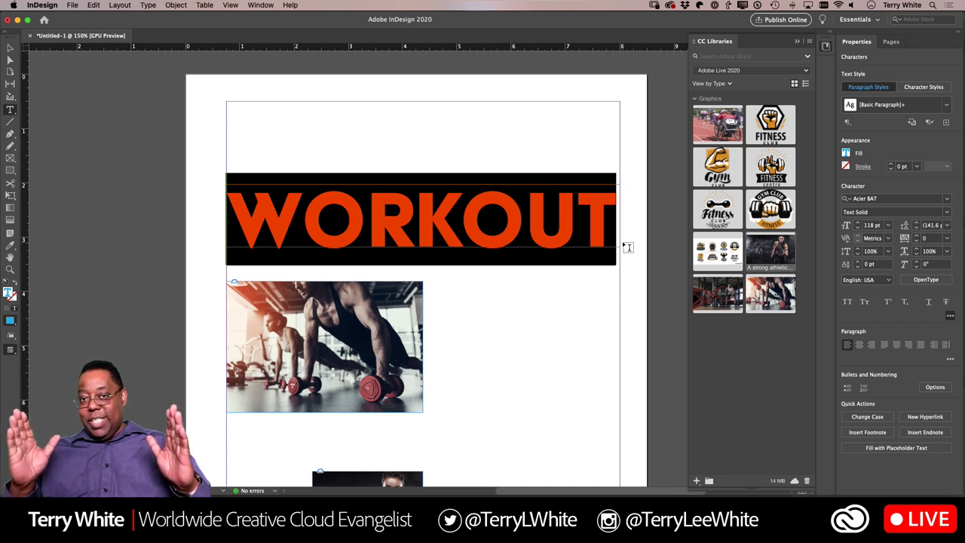
{"action": "left_click", "coordinate": [10, 50]}
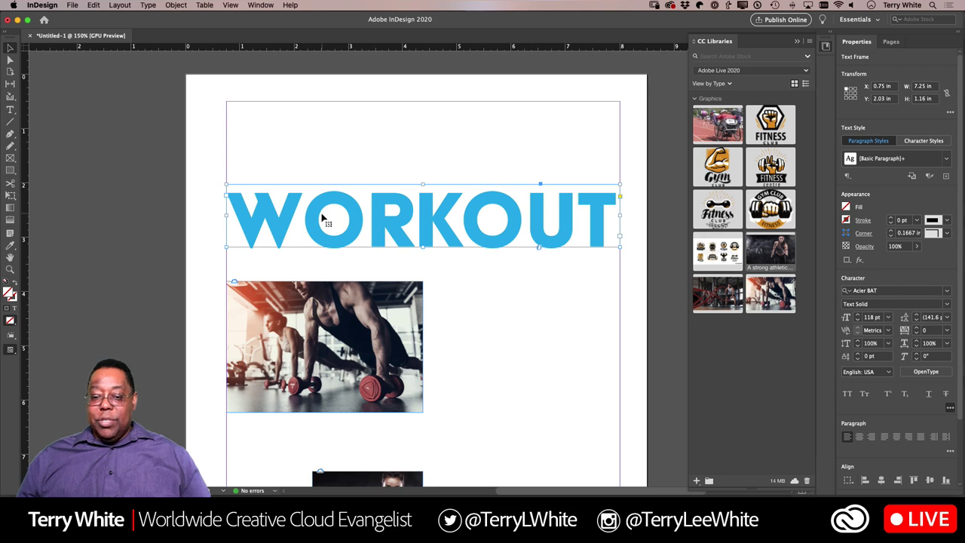
{"action": "left_click_drag", "start_coordinate": [317, 219], "coordinate": [314, 294]}
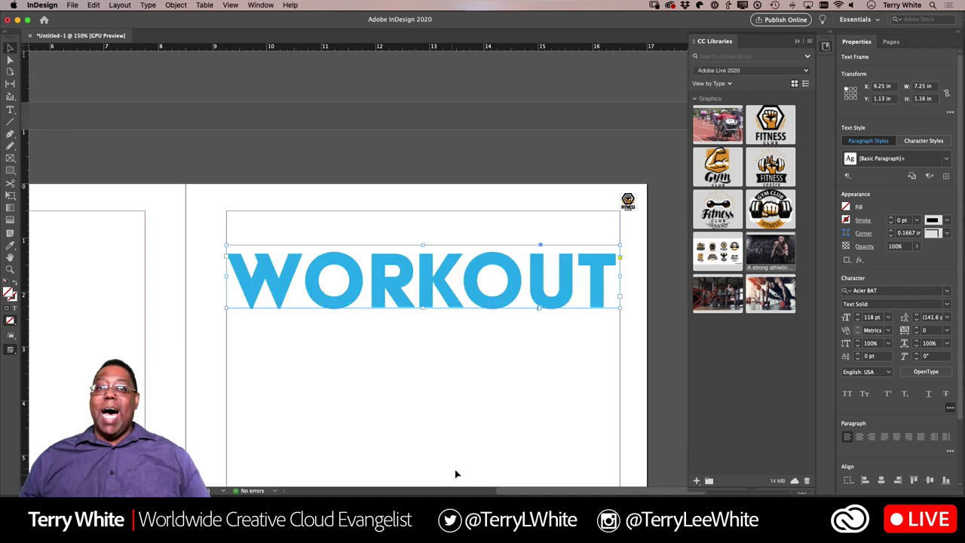
{"action": "double_click", "coordinate": [389, 289]}
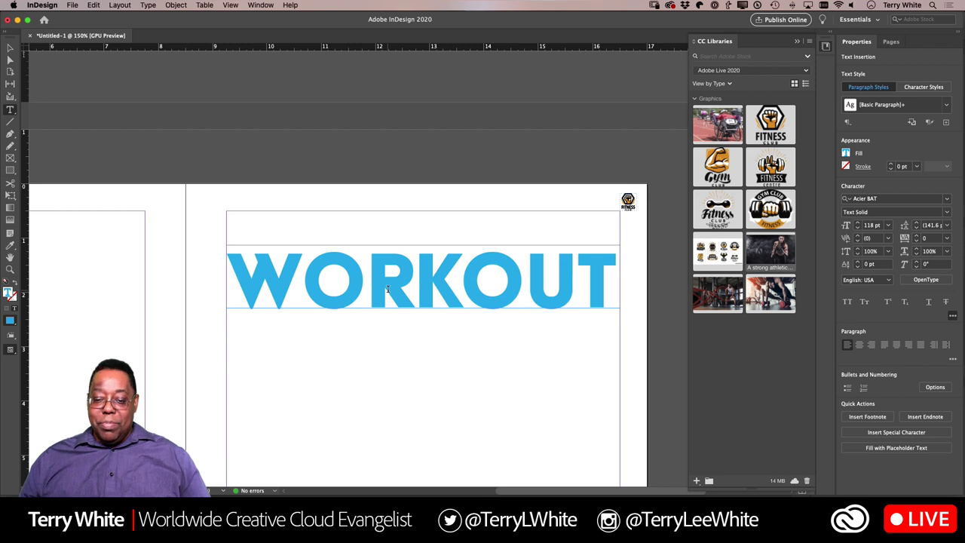
{"action": "key", "text": "super+a"}
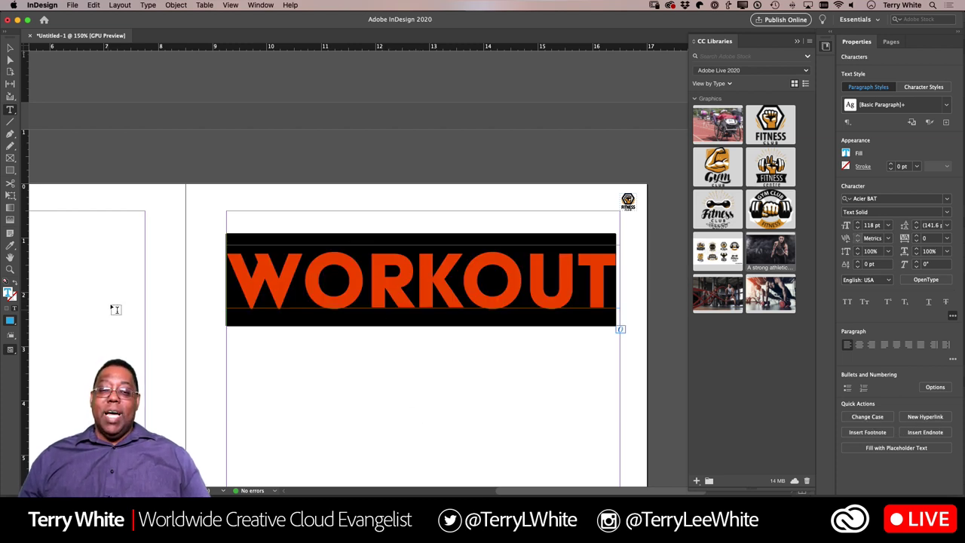
{"action": "left_click", "coordinate": [11, 47]}
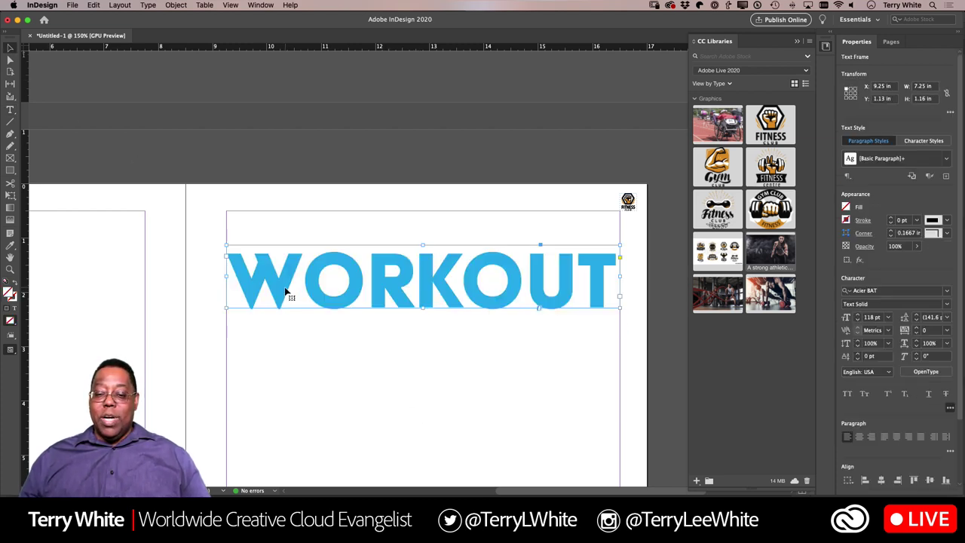
{"action": "mouse_move", "coordinate": [287, 293]}
{"action": "left_mouse_down"}
{"action": "mouse_move", "coordinate": [281, 34]}
{"action": "mouse_move", "coordinate": [295, 53]}
{"action": "mouse_move", "coordinate": [299, 241]}
{"action": "mouse_move", "coordinate": [286, 302]}
{"action": "left_mouse_up"}
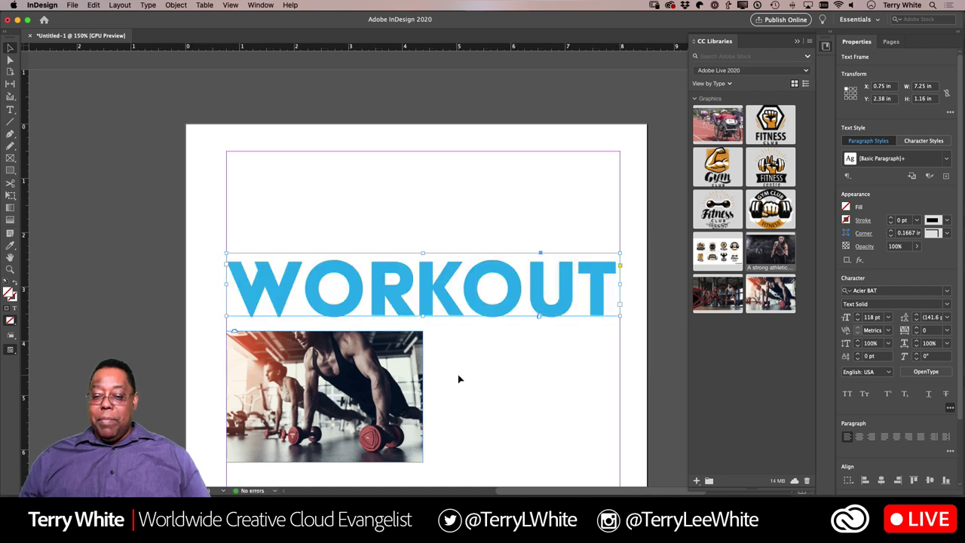
{"action": "left_click", "coordinate": [457, 377]}
{"action": "scroll", "coordinate": [467, 374], "scroll_direction": "down", "scroll_amount": 5}
{"action": "scroll", "coordinate": [483, 374], "scroll_direction": "down", "scroll_amount": 2}
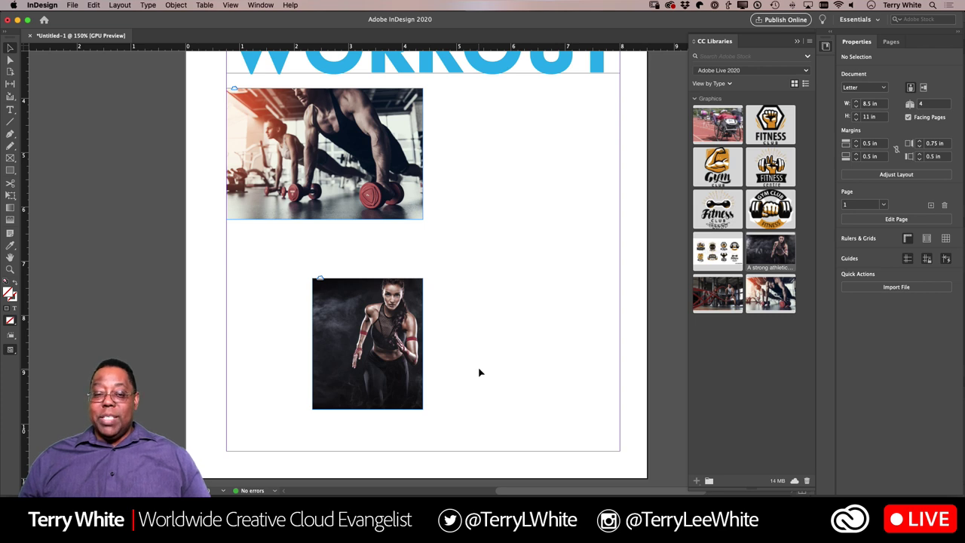
Browse to CC Demo Files > Adobe InDesign CC in the Place dialog, then cancel
{"action": "left_click", "coordinate": [71, 6]}
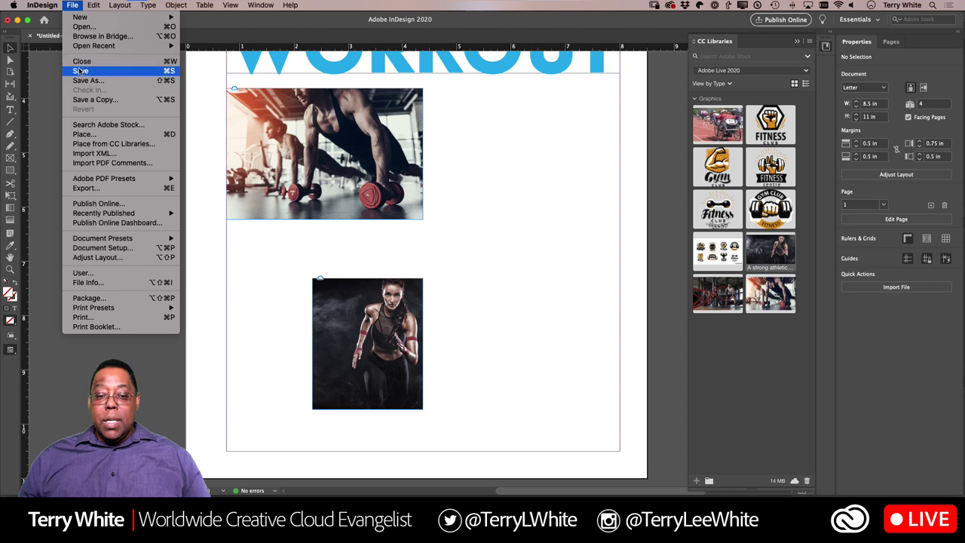
{"action": "left_click", "coordinate": [89, 136]}
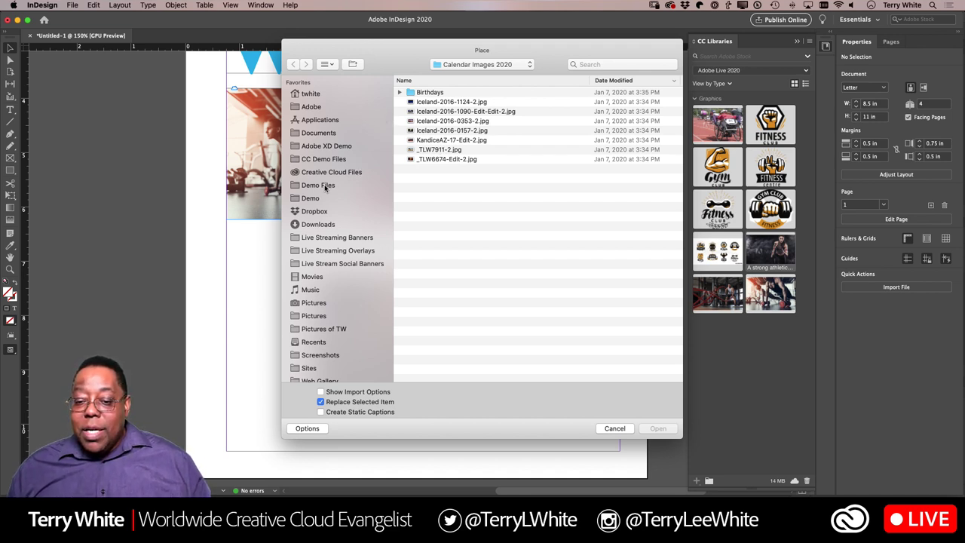
{"action": "left_click", "coordinate": [326, 159]}
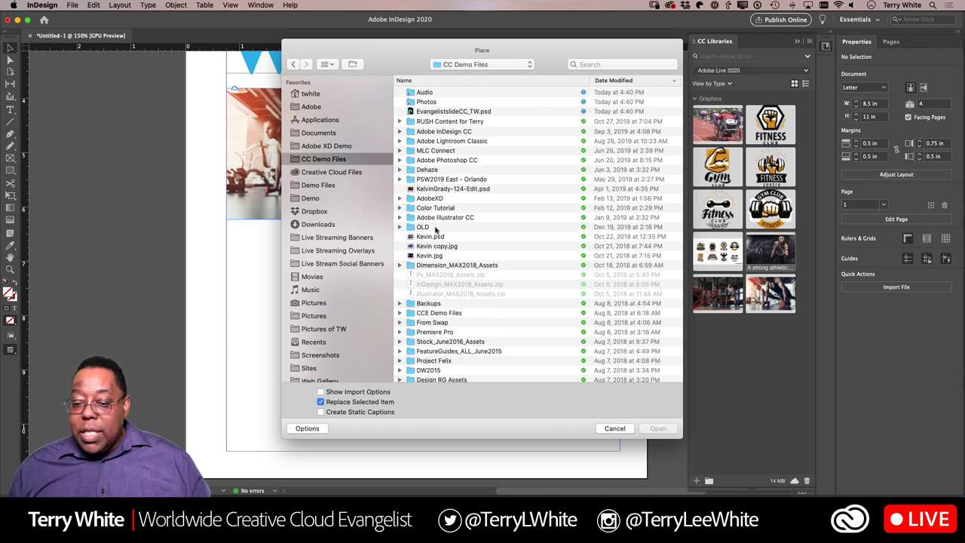
{"action": "left_click", "coordinate": [443, 83]}
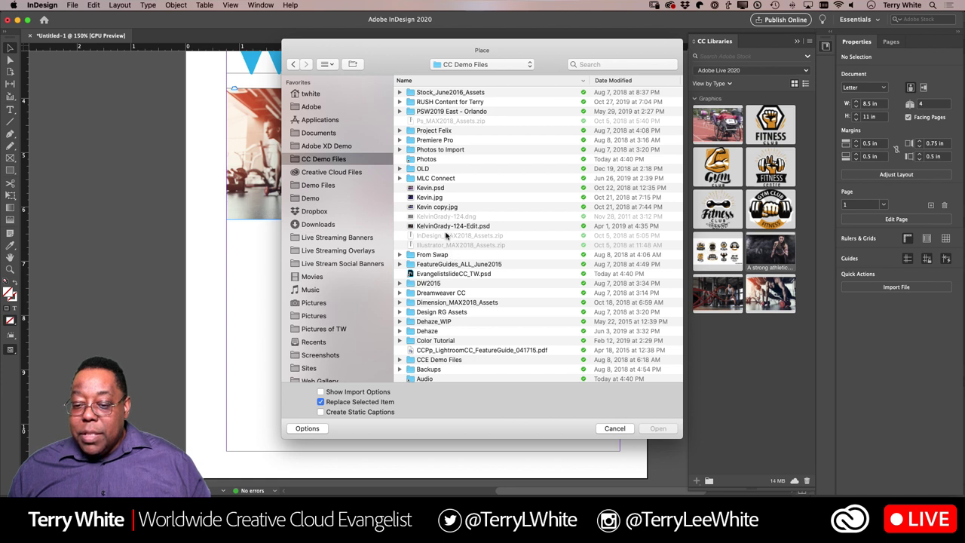
{"action": "left_click", "coordinate": [422, 80]}
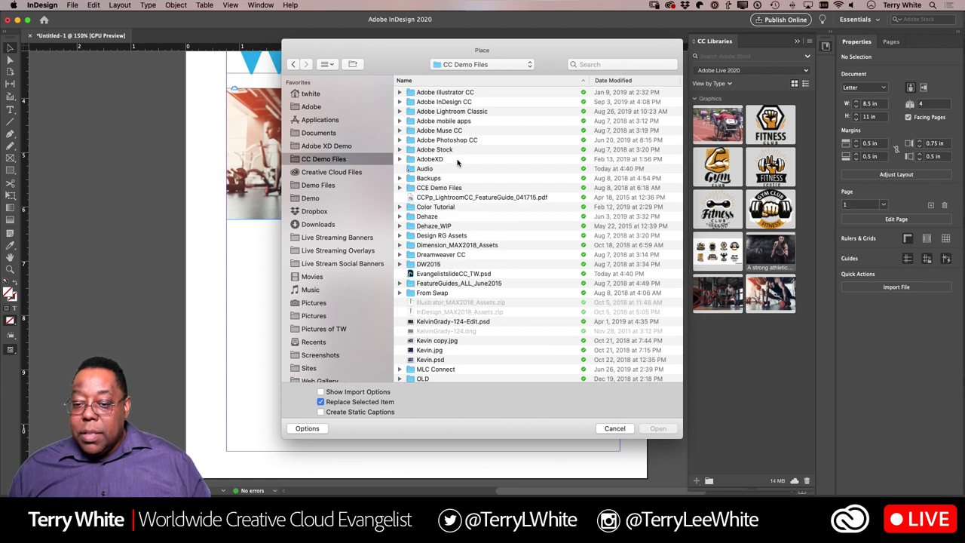
{"action": "double_click", "coordinate": [449, 103]}
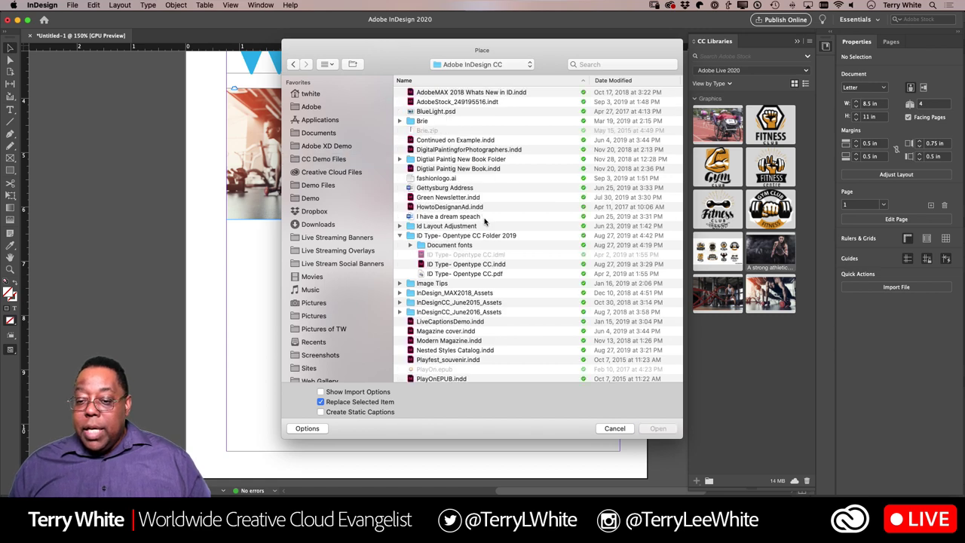
{"action": "scroll", "coordinate": [512, 254], "scroll_direction": "down", "scroll_amount": 3}
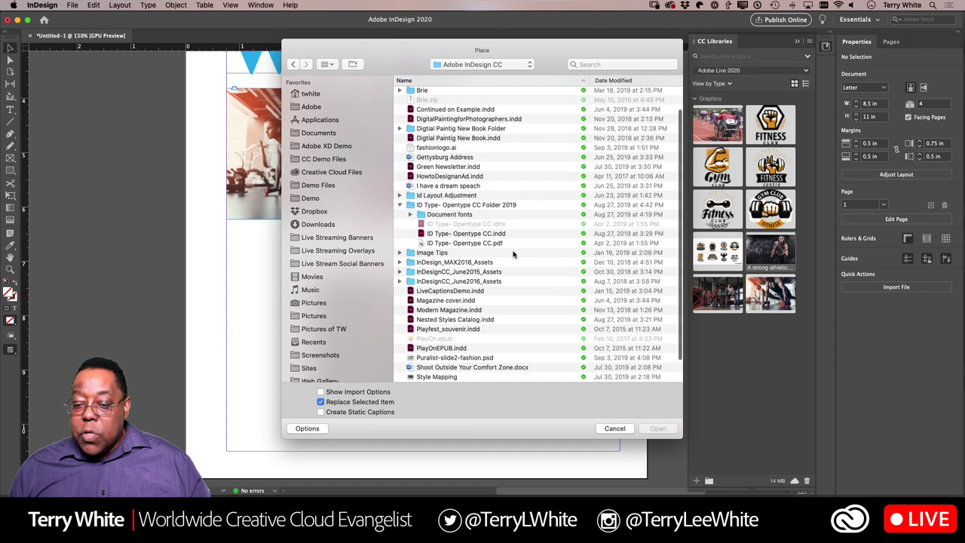
{"action": "scroll", "coordinate": [513, 254], "scroll_direction": "down", "scroll_amount": 1}
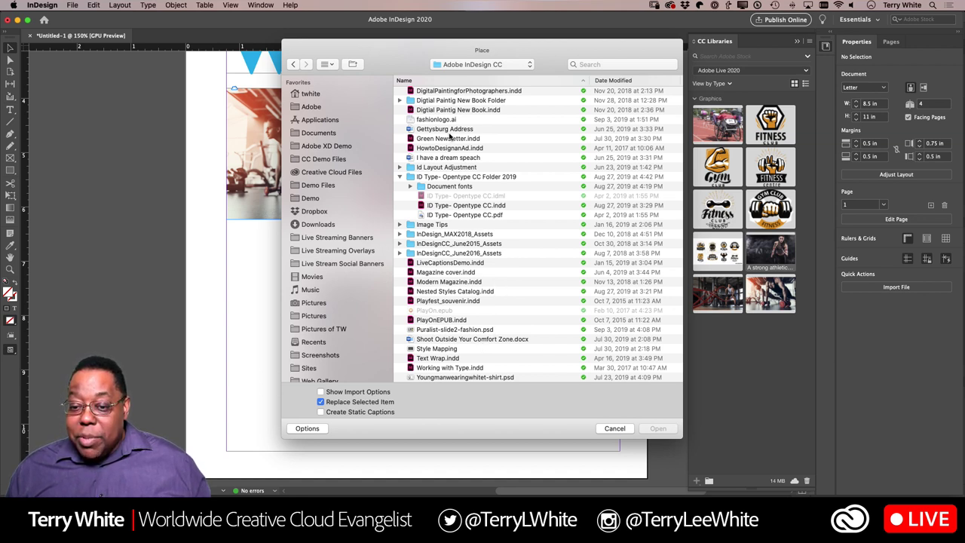
{"action": "left_click", "coordinate": [446, 159]}
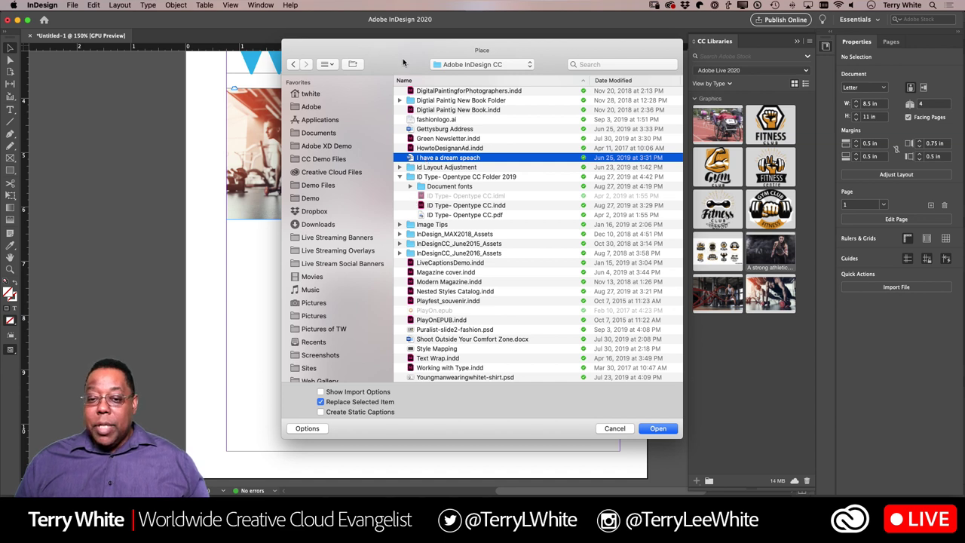
{"action": "left_click", "coordinate": [614, 428]}
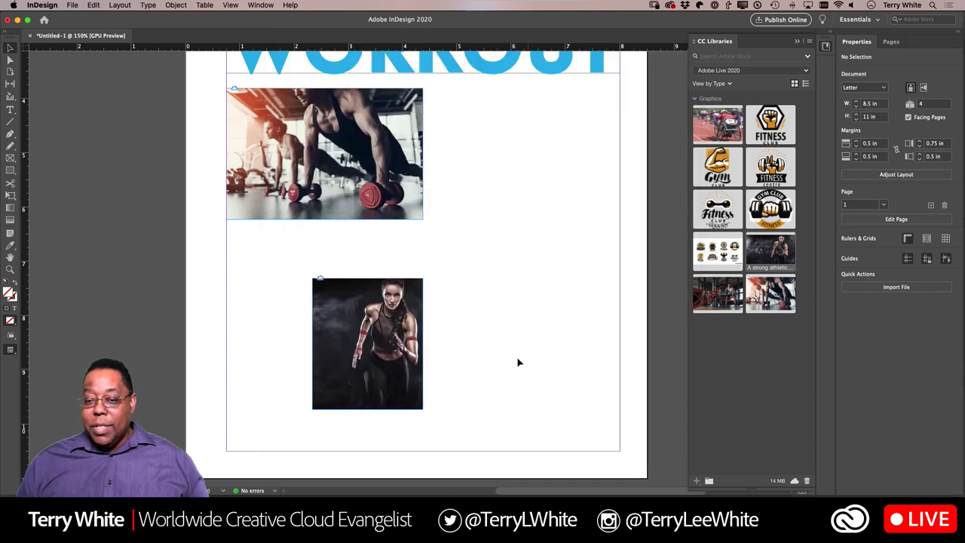
Place 'I have a dream speach' from the Adobe InDesign CC folder
{"action": "scroll", "coordinate": [467, 204], "scroll_direction": "up", "scroll_amount": 1}
{"action": "scroll", "coordinate": [467, 208], "scroll_direction": "up", "scroll_amount": 2}
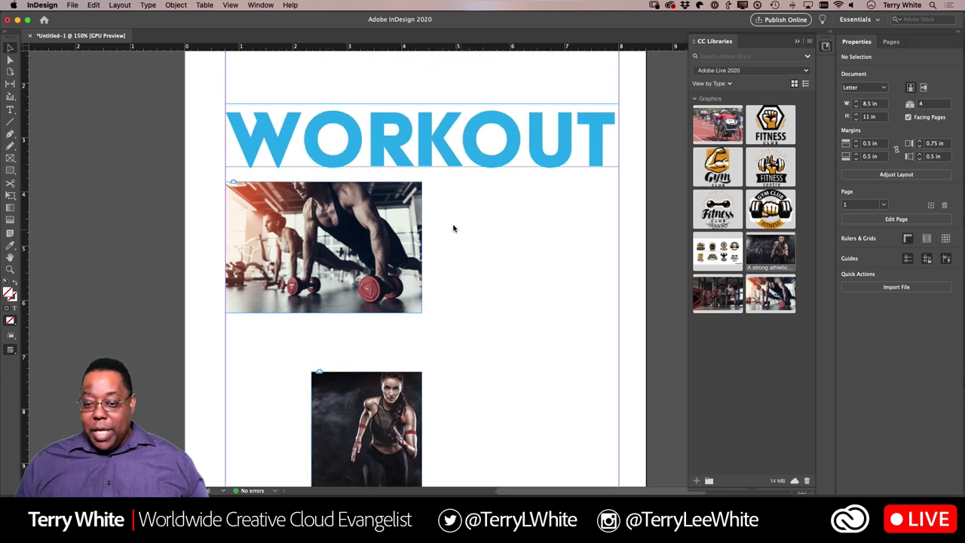
{"action": "key", "text": "super+d"}
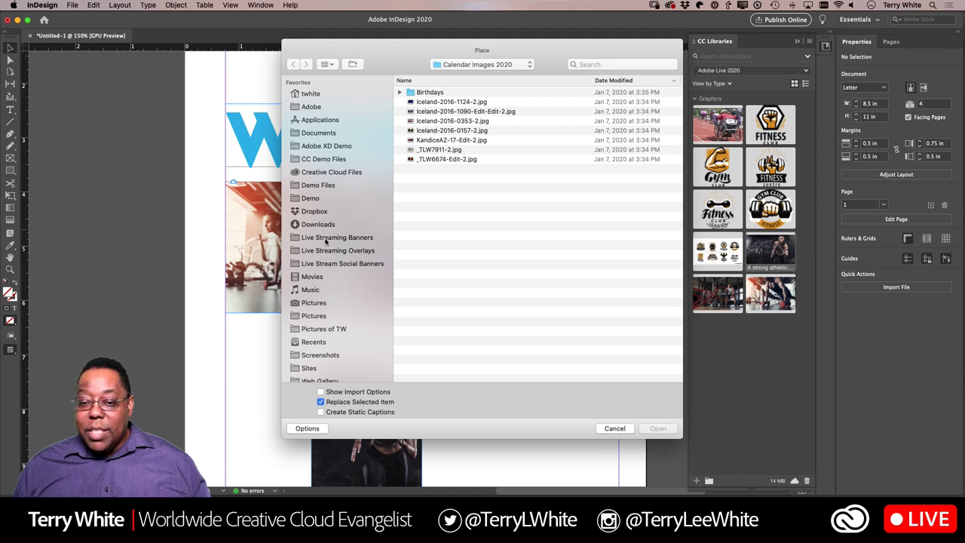
{"action": "left_click", "coordinate": [326, 159]}
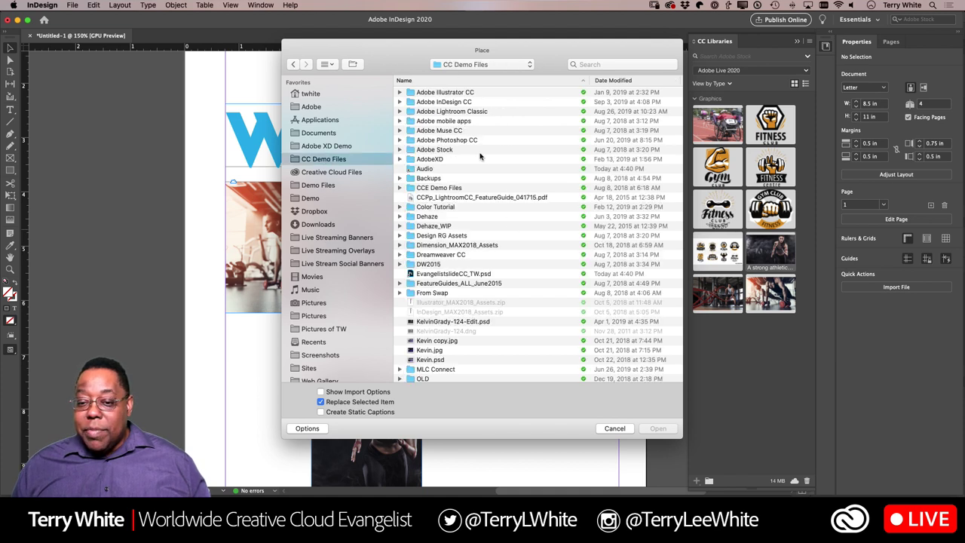
{"action": "double_click", "coordinate": [441, 102]}
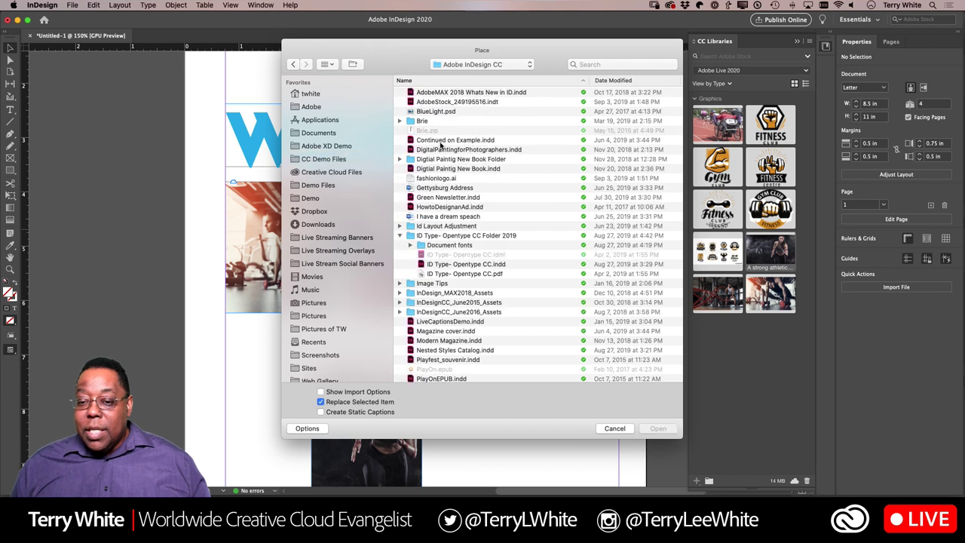
{"action": "left_click", "coordinate": [436, 217]}
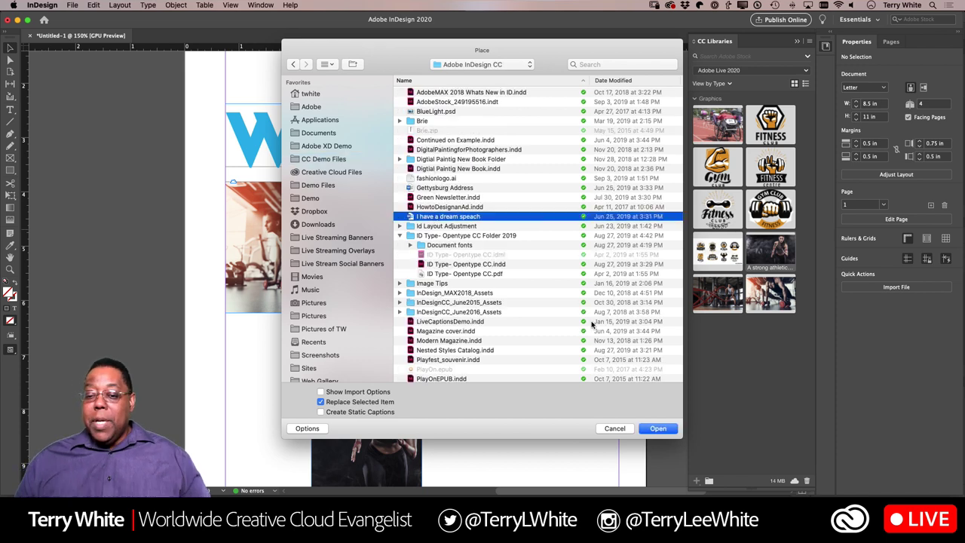
{"action": "left_click", "coordinate": [657, 428]}
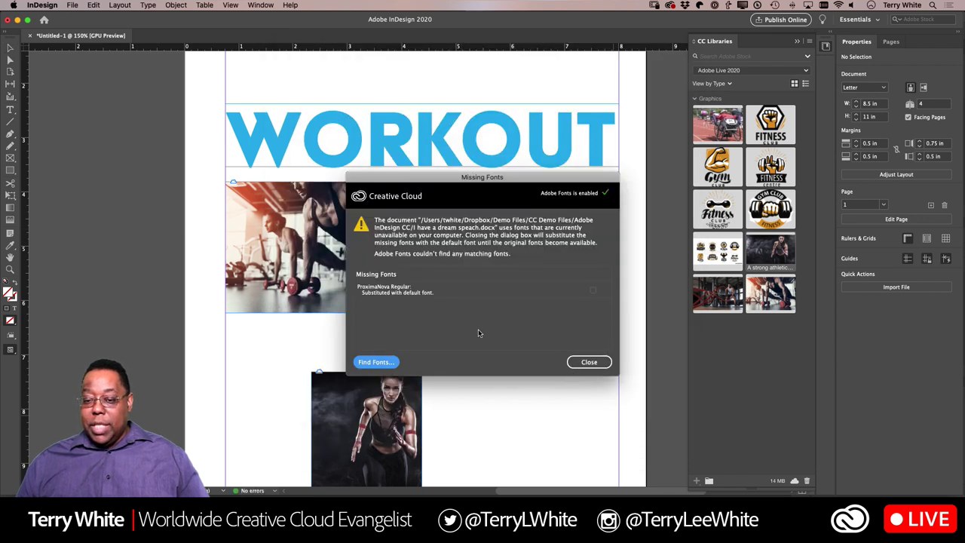
Dismiss the Missing Fonts warning and draw the speech frame right of the push-up photo
{"action": "left_click", "coordinate": [589, 362]}
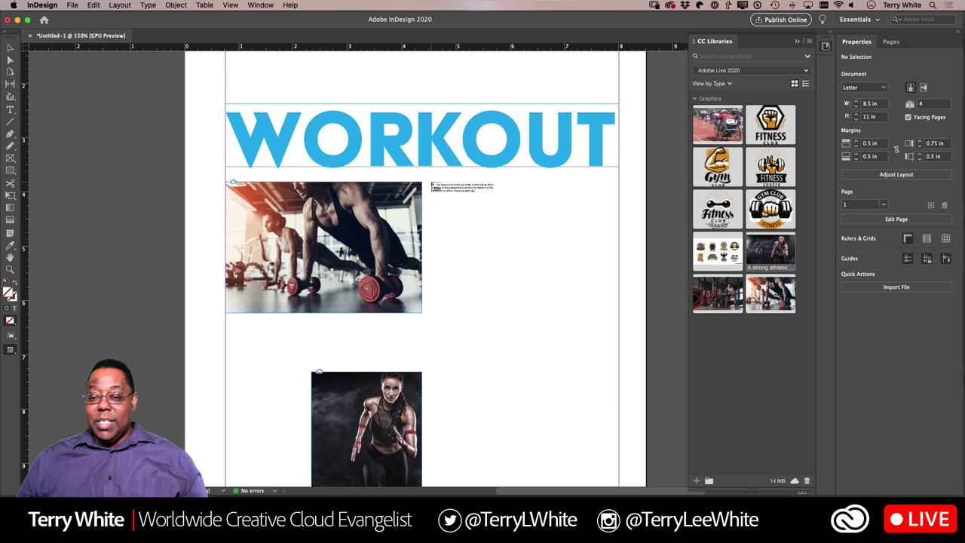
{"action": "mouse_move", "coordinate": [432, 184]}
{"action": "left_mouse_down"}
{"action": "mouse_move", "coordinate": [520, 270]}
{"action": "mouse_move", "coordinate": [574, 303]}
{"action": "mouse_move", "coordinate": [615, 314]}
{"action": "left_mouse_up"}
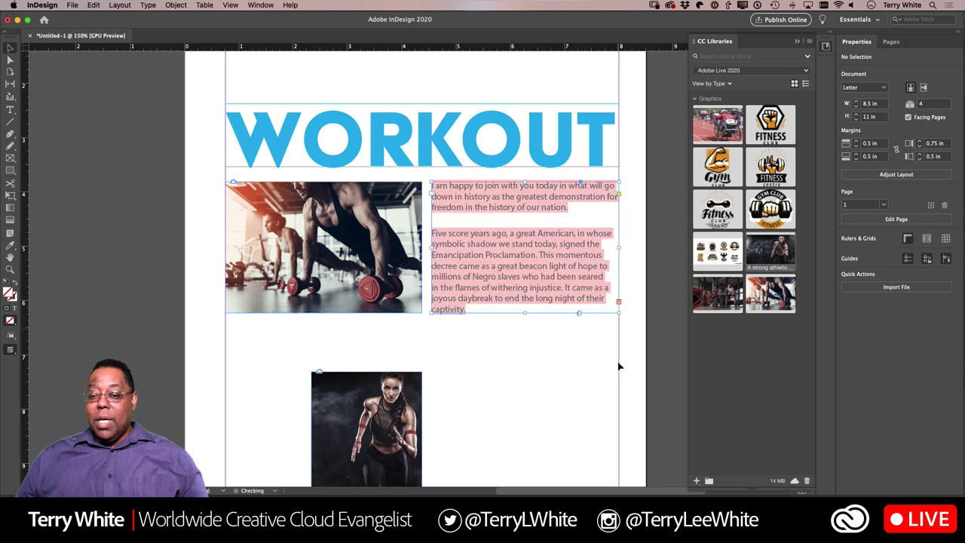
Set all the speech text in Myriad Pro Light, replacing the missing ProximaNova
{"action": "double_click", "coordinate": [489, 256]}
{"action": "key", "text": "super+a"}
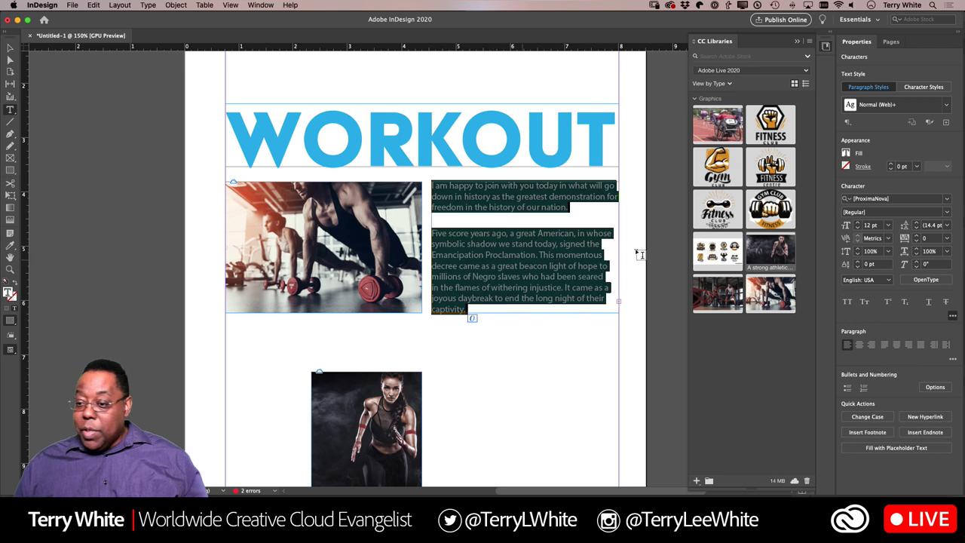
{"action": "left_click", "coordinate": [928, 198]}
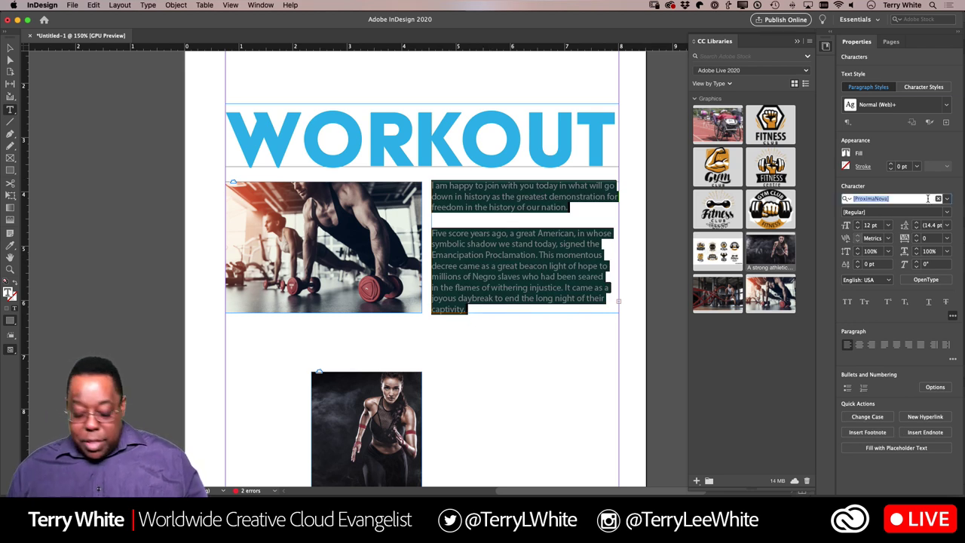
{"action": "type", "text": "myr"}
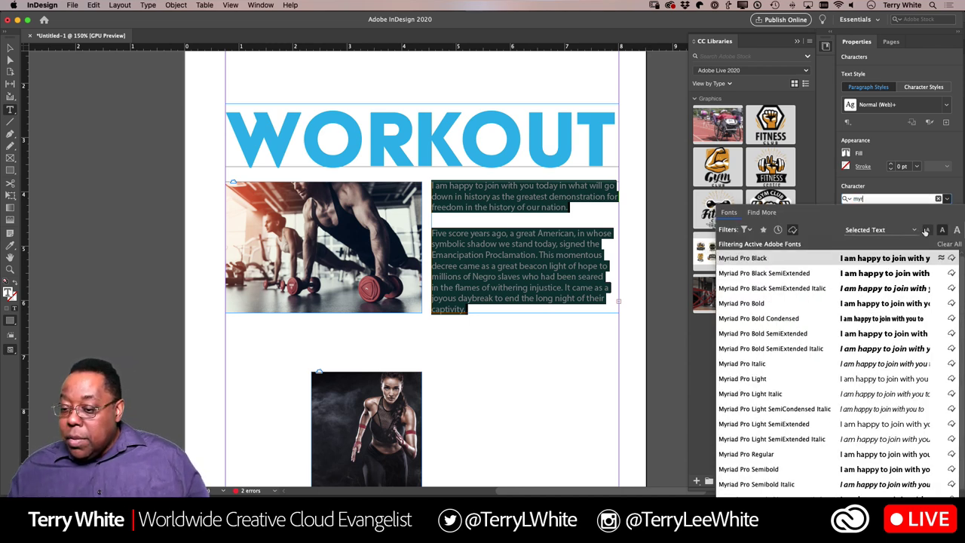
{"action": "left_click", "coordinate": [773, 374]}
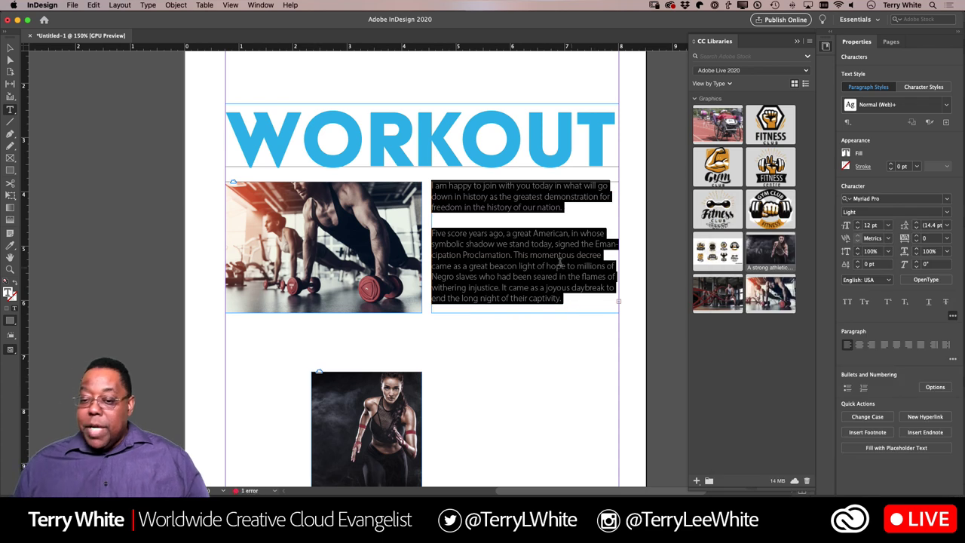
{"action": "left_click", "coordinate": [612, 245]}
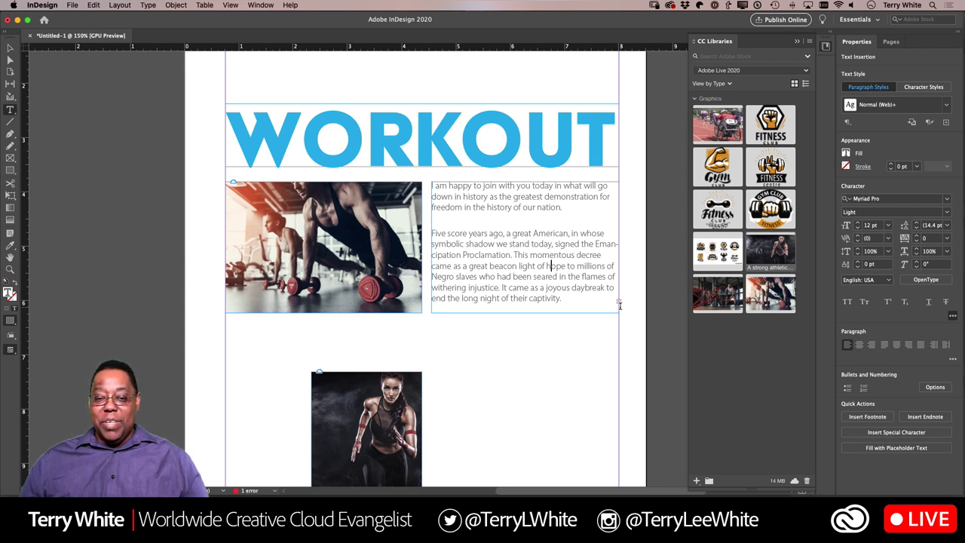
{"action": "key", "text": "Escape"}
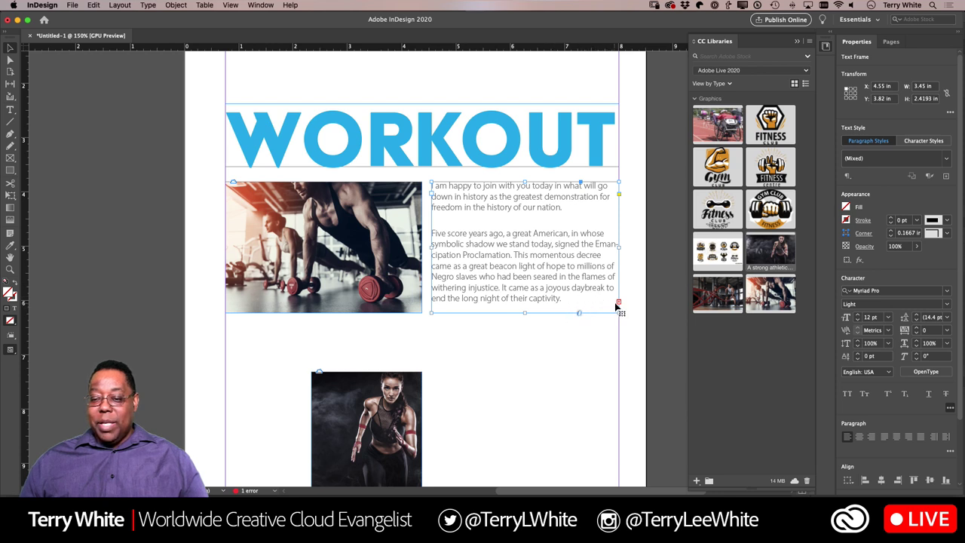
Thread the first frame's overflow into the text frame on the next page
{"action": "left_click", "coordinate": [619, 303]}
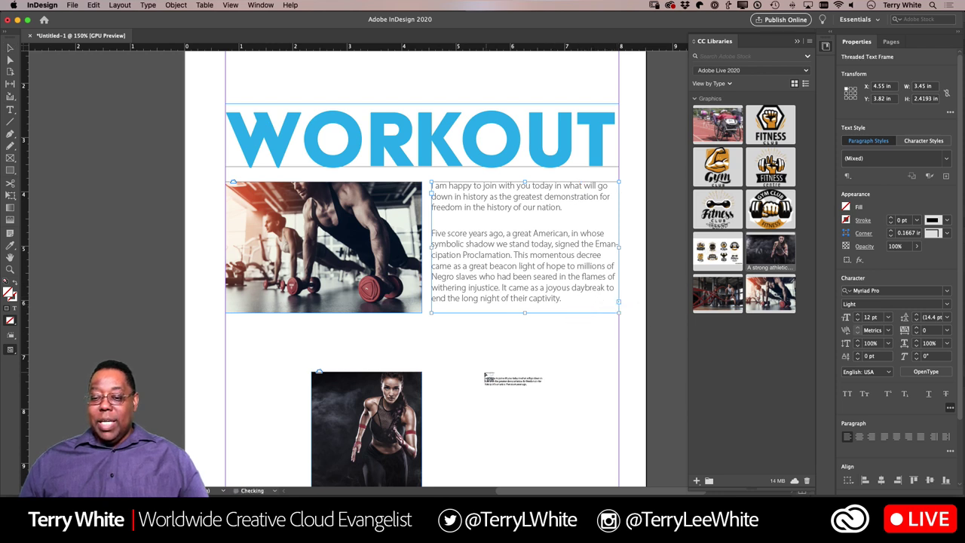
{"action": "scroll", "coordinate": [476, 368], "scroll_direction": "down", "scroll_amount": 5}
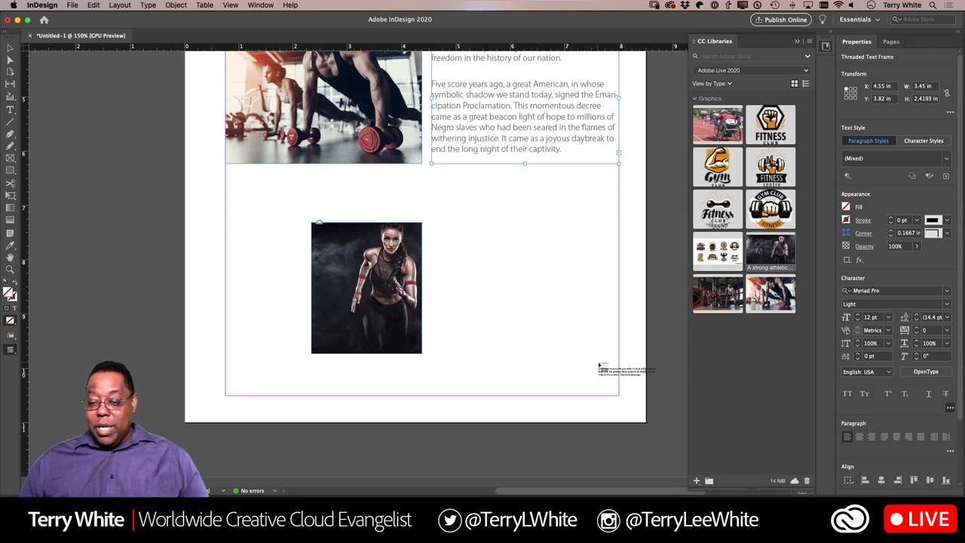
{"action": "scroll", "coordinate": [531, 387], "scroll_direction": "down", "scroll_amount": 10}
{"action": "scroll", "coordinate": [530, 385], "scroll_direction": "left", "scroll_amount": 10}
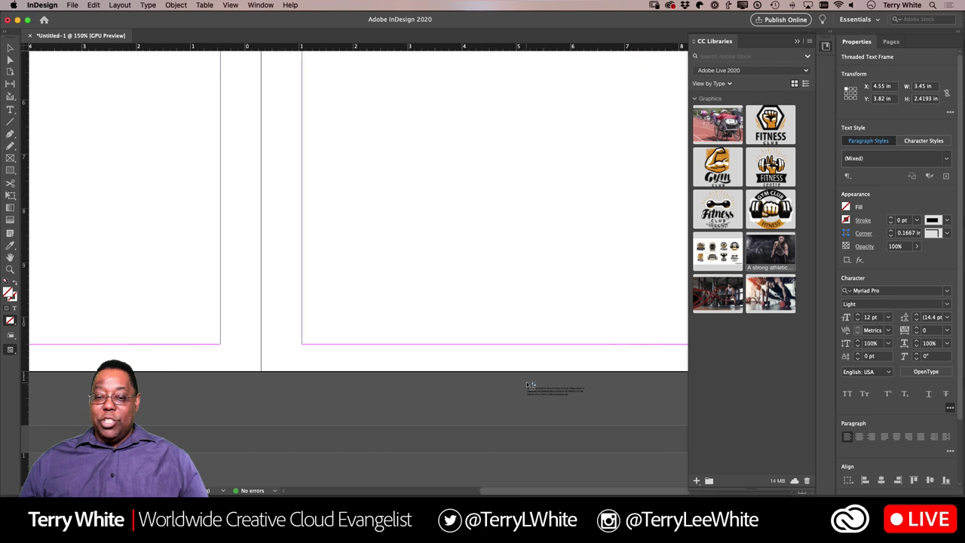
{"action": "scroll", "coordinate": [530, 386], "scroll_direction": "down", "scroll_amount": 5}
{"action": "scroll", "coordinate": [527, 386], "scroll_direction": "down", "scroll_amount": 3}
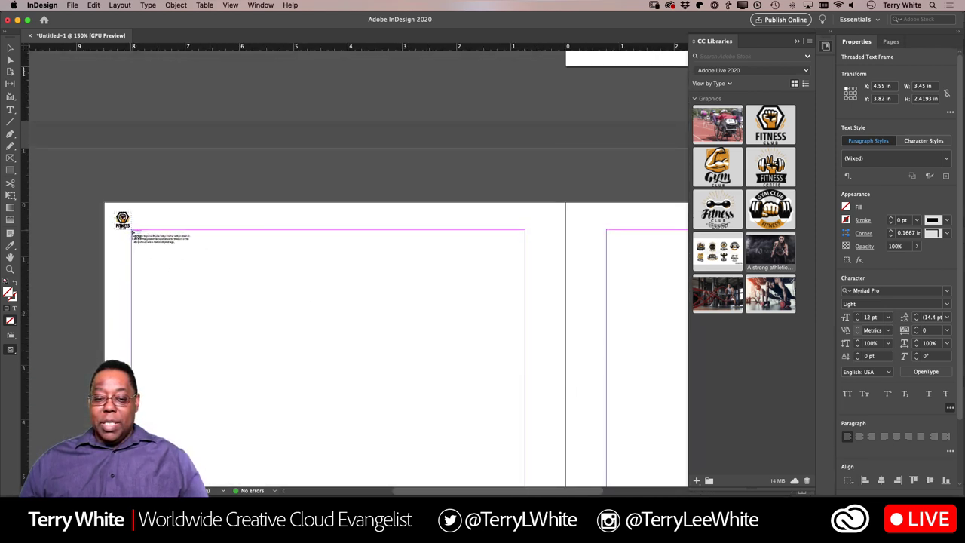
{"action": "left_click", "coordinate": [134, 236]}
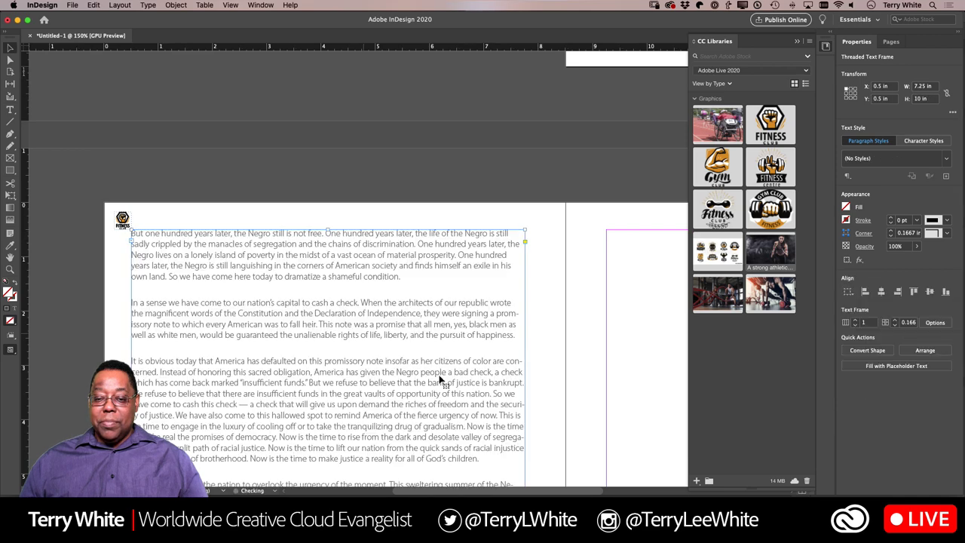
Continue the speech into the empty frame on the right-hand page
{"action": "left_click", "coordinate": [522, 426]}
{"action": "scroll", "coordinate": [518, 420], "scroll_direction": "down", "scroll_amount": 5}
{"action": "scroll", "coordinate": [518, 420], "scroll_direction": "up", "scroll_amount": 3}
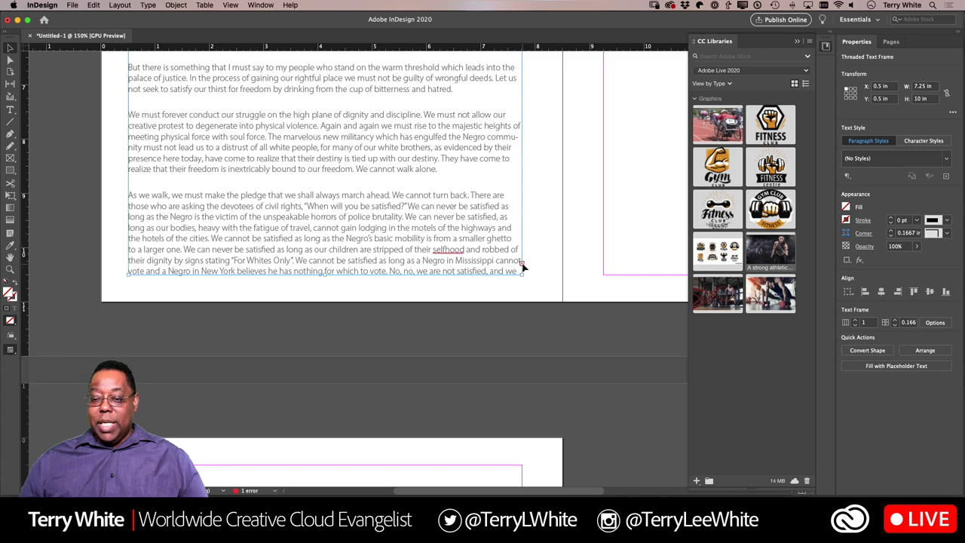
{"action": "scroll", "coordinate": [584, 249], "scroll_direction": "right", "scroll_amount": 3}
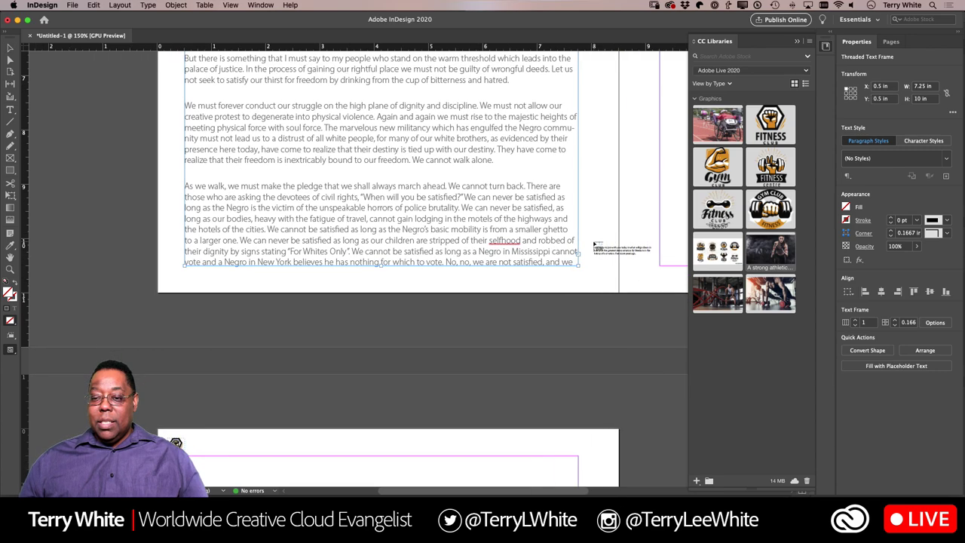
{"action": "scroll", "coordinate": [584, 249], "scroll_direction": "down", "scroll_amount": 8}
{"action": "scroll", "coordinate": [584, 249], "scroll_direction": "right", "scroll_amount": 8}
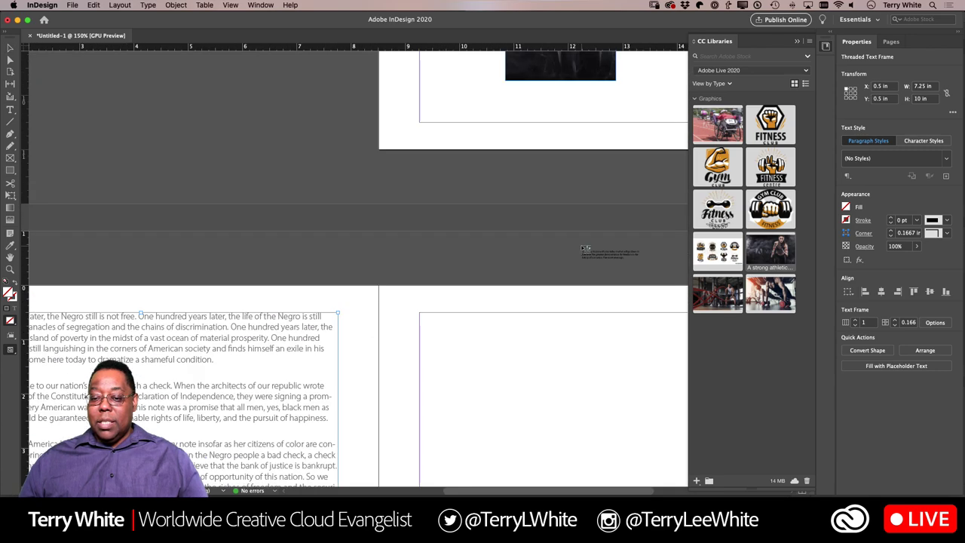
{"action": "left_click", "coordinate": [423, 318]}
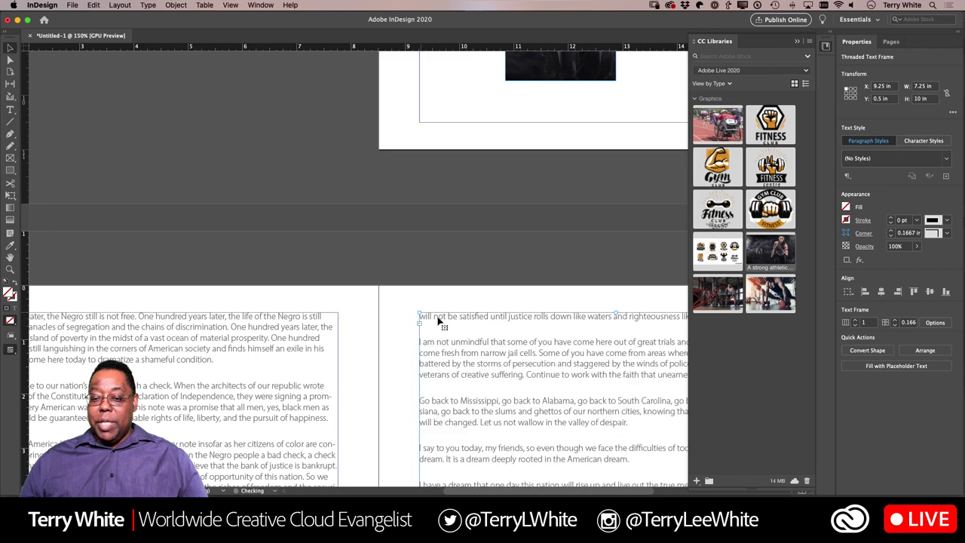
Flow the remaining overflow text into the frame on the following page
{"action": "scroll", "coordinate": [573, 354], "scroll_direction": "down", "scroll_amount": 20}
{"action": "scroll", "coordinate": [573, 355], "scroll_direction": "left", "scroll_amount": 10}
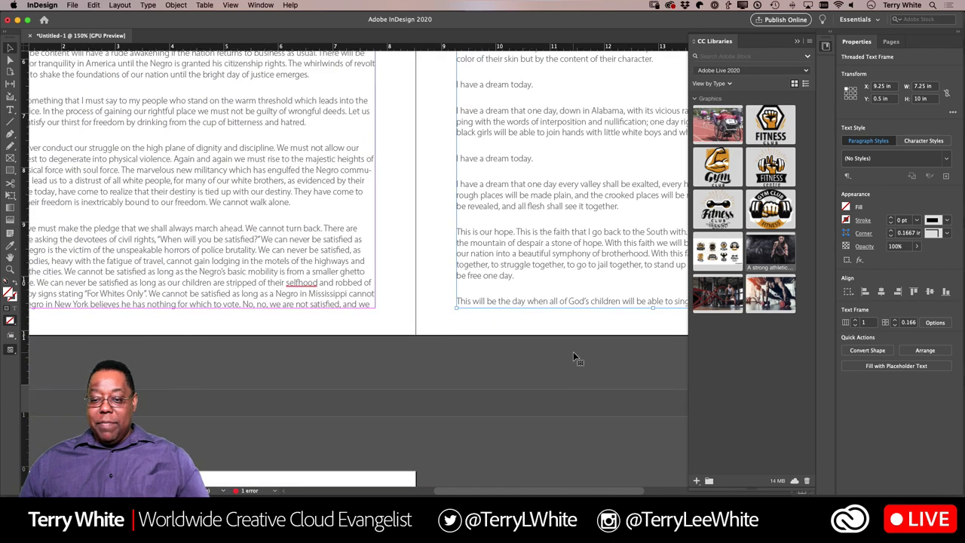
{"action": "scroll", "coordinate": [573, 357], "scroll_direction": "right", "scroll_amount": 15}
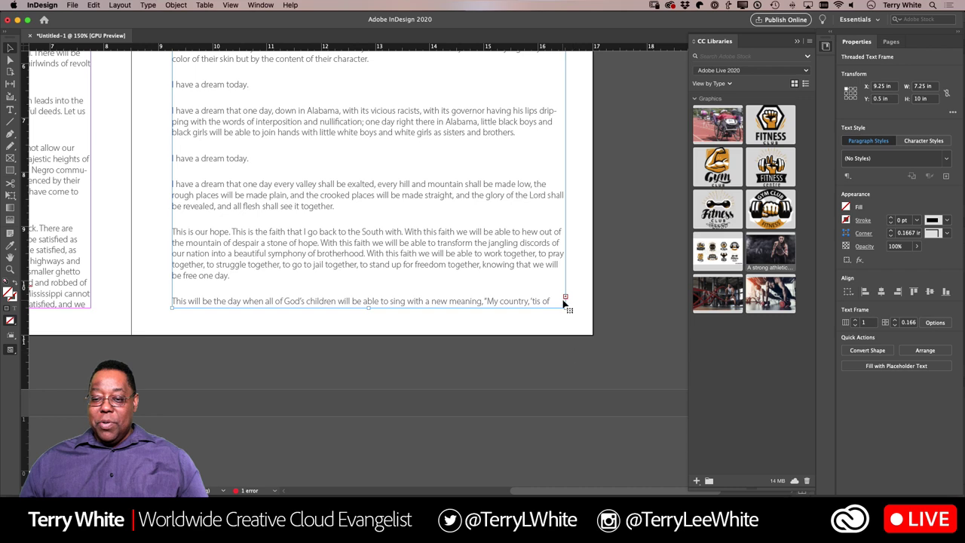
{"action": "left_click", "coordinate": [565, 299]}
{"action": "scroll", "coordinate": [418, 352], "scroll_direction": "down", "scroll_amount": 10}
{"action": "scroll", "coordinate": [419, 351], "scroll_direction": "left", "scroll_amount": 3}
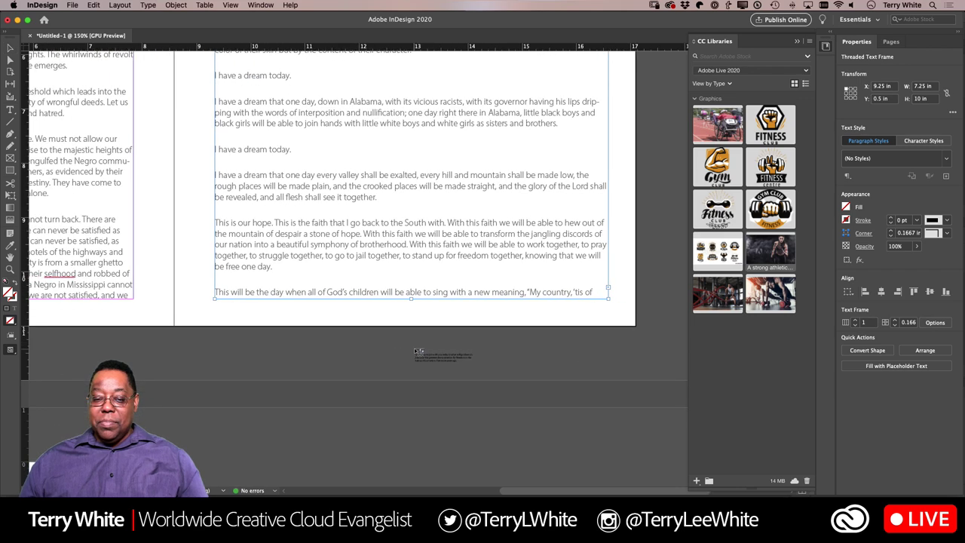
{"action": "scroll", "coordinate": [422, 351], "scroll_direction": "down", "scroll_amount": 20}
{"action": "scroll", "coordinate": [468, 360], "scroll_direction": "right", "scroll_amount": 7}
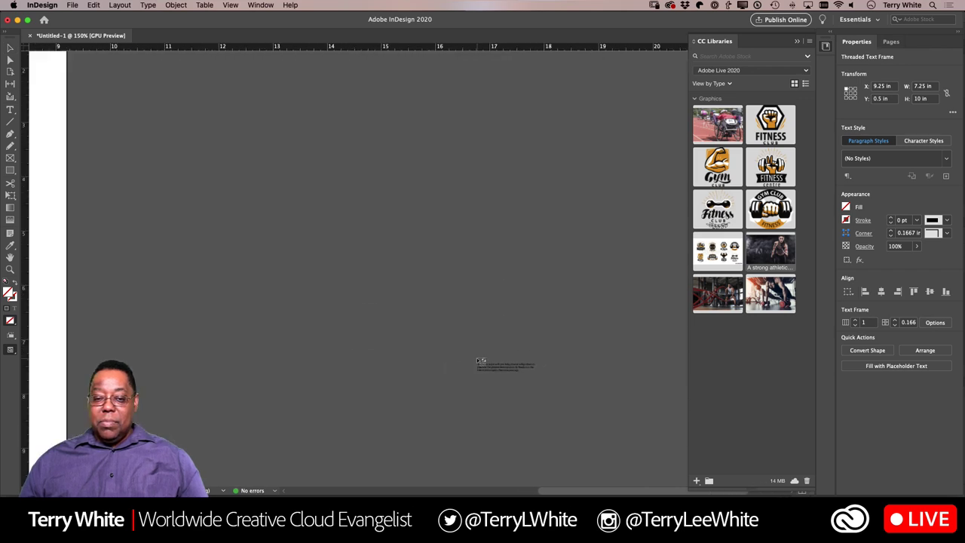
{"action": "scroll", "coordinate": [478, 361], "scroll_direction": "left", "scroll_amount": 20}
{"action": "scroll", "coordinate": [477, 361], "scroll_direction": "left", "scroll_amount": 3}
{"action": "scroll", "coordinate": [478, 361], "scroll_direction": "down", "scroll_amount": 3}
{"action": "scroll", "coordinate": [478, 362], "scroll_direction": "up", "scroll_amount": 8}
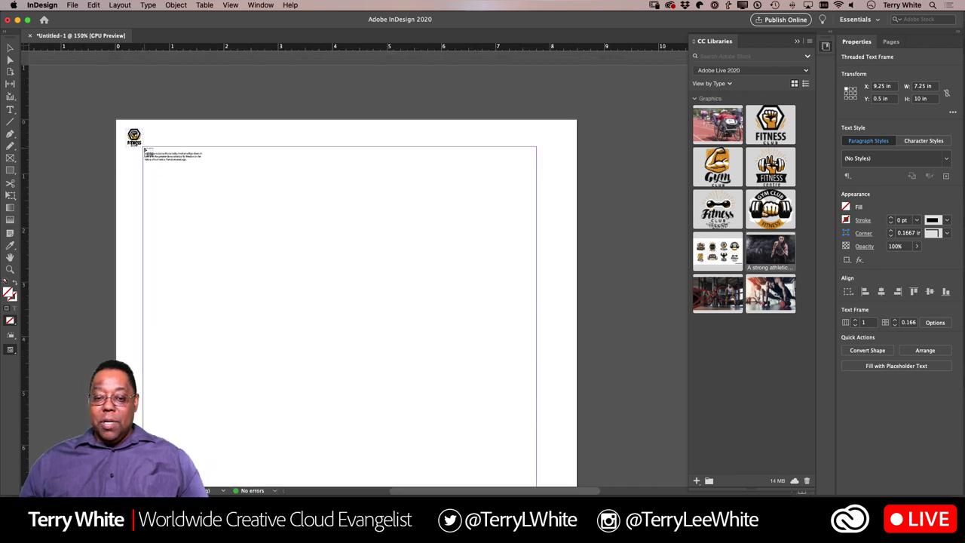
{"action": "left_click", "coordinate": [143, 150]}
{"action": "scroll", "coordinate": [409, 271], "scroll_direction": "down", "scroll_amount": 6}
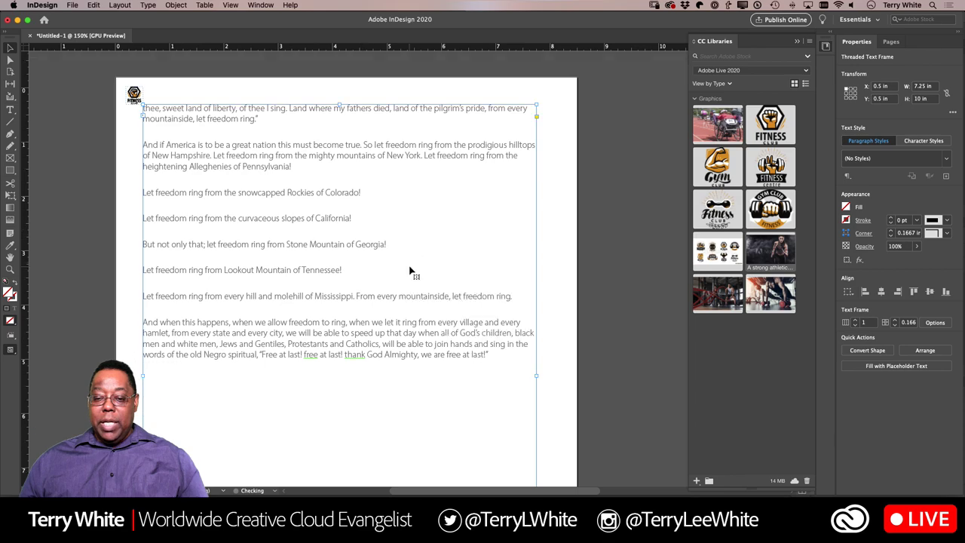
{"action": "scroll", "coordinate": [409, 271], "scroll_direction": "up", "scroll_amount": 15}
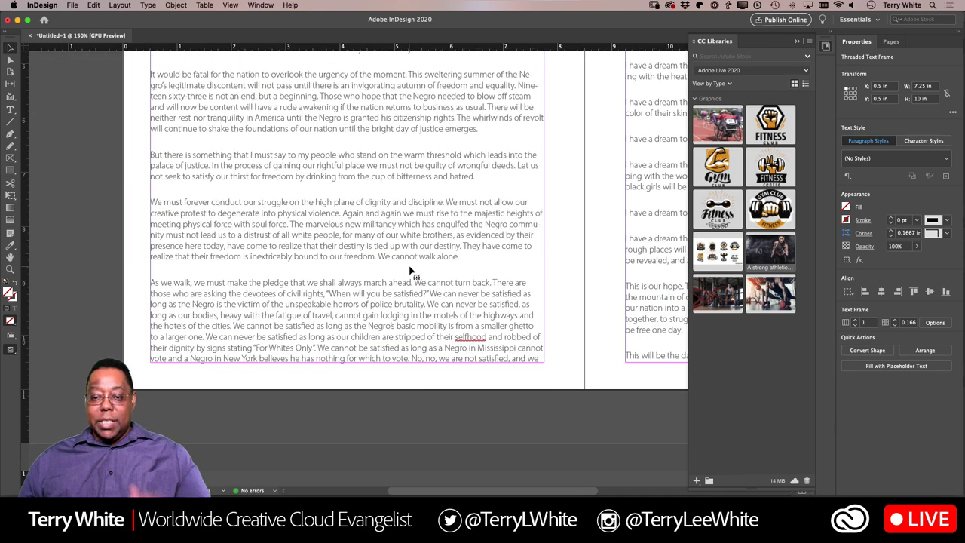
{"action": "scroll", "coordinate": [409, 272], "scroll_direction": "down", "scroll_amount": 10}
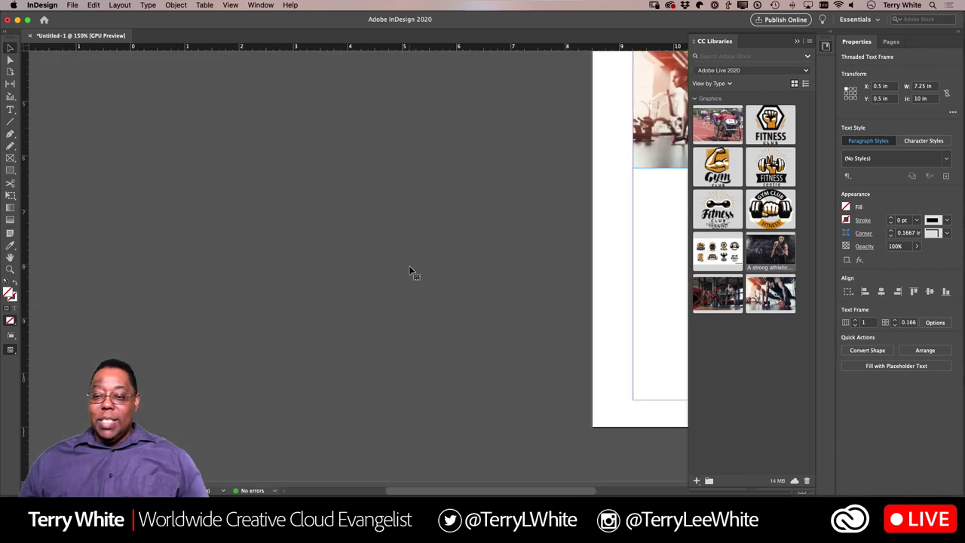
{"action": "scroll", "coordinate": [409, 271], "scroll_direction": "right", "scroll_amount": 3}
{"action": "scroll", "coordinate": [410, 271], "scroll_direction": "right", "scroll_amount": 5}
{"action": "scroll", "coordinate": [409, 271], "scroll_direction": "up", "scroll_amount": 4}
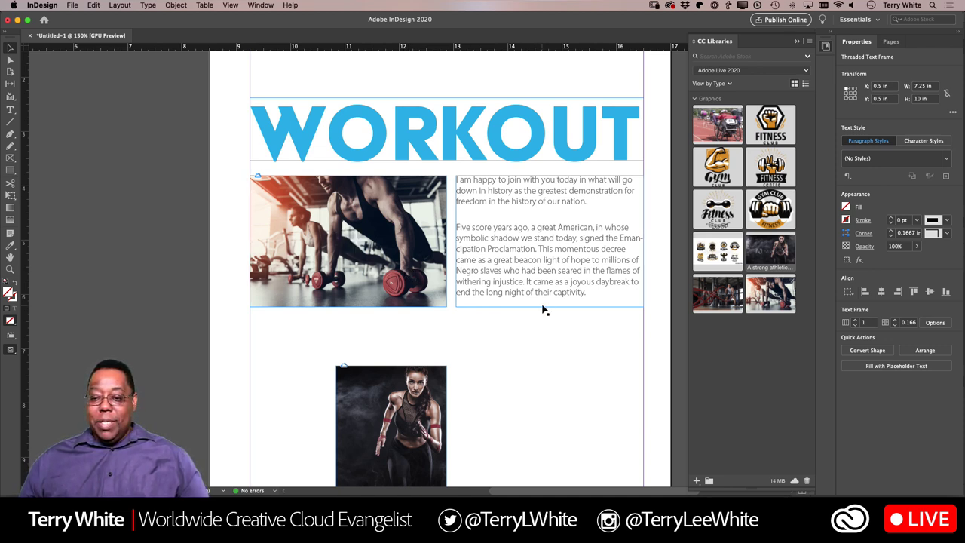
{"action": "scroll", "coordinate": [543, 309], "scroll_direction": "down", "scroll_amount": 1}
{"action": "scroll", "coordinate": [543, 309], "scroll_direction": "down", "scroll_amount": 1}
{"action": "scroll", "coordinate": [489, 302], "scroll_direction": "left", "scroll_amount": 1}
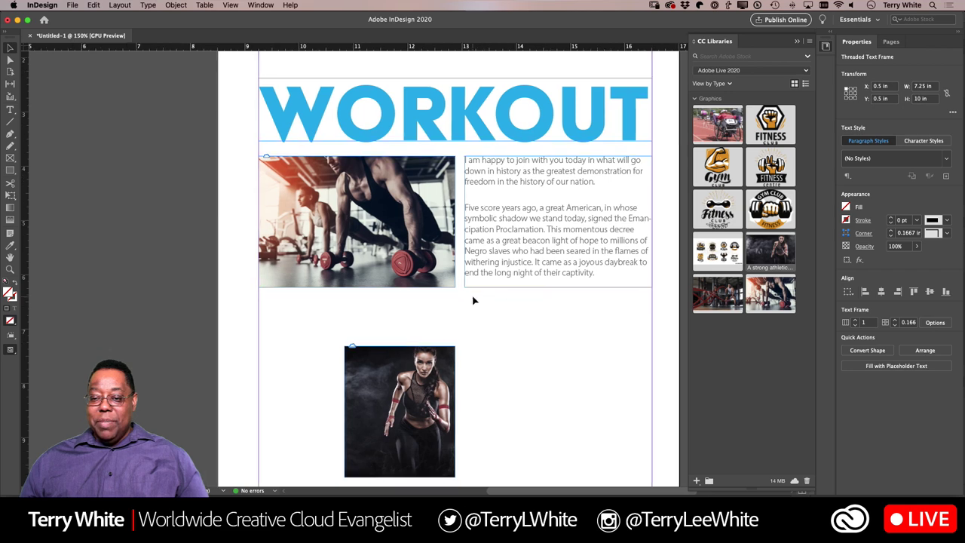
{"action": "left_click", "coordinate": [505, 276]}
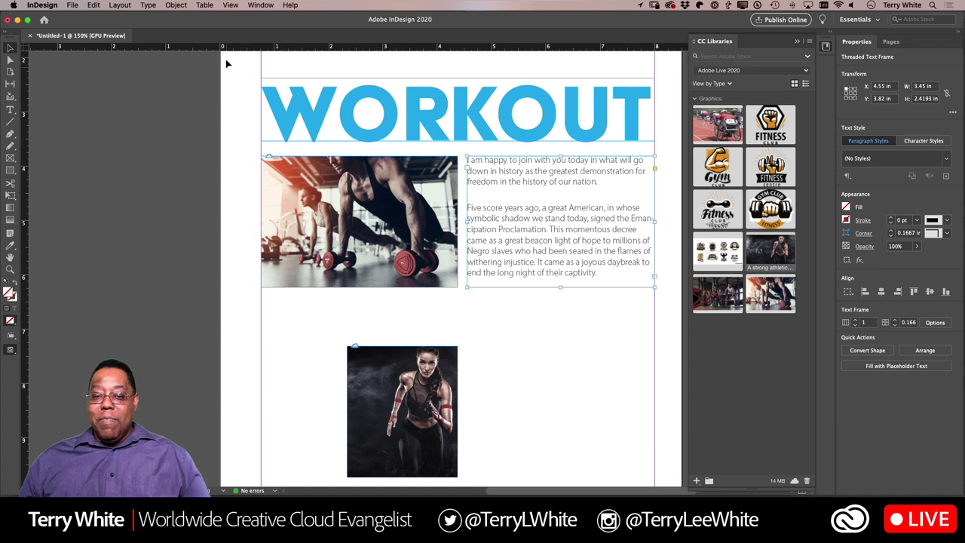
Turn on View > Extras > Show Text Threads
{"action": "left_click", "coordinate": [231, 5]}
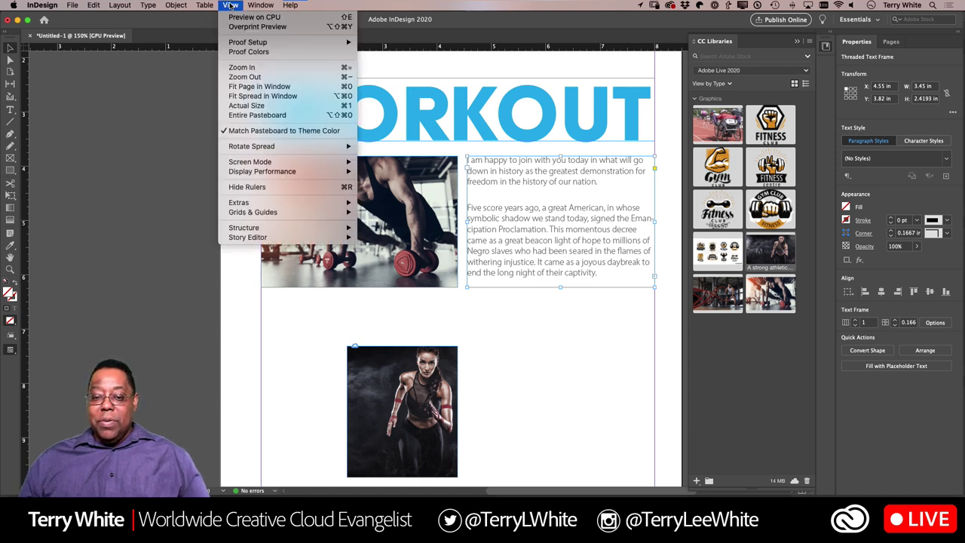
{"action": "mouse_move", "coordinate": [236, 43]}
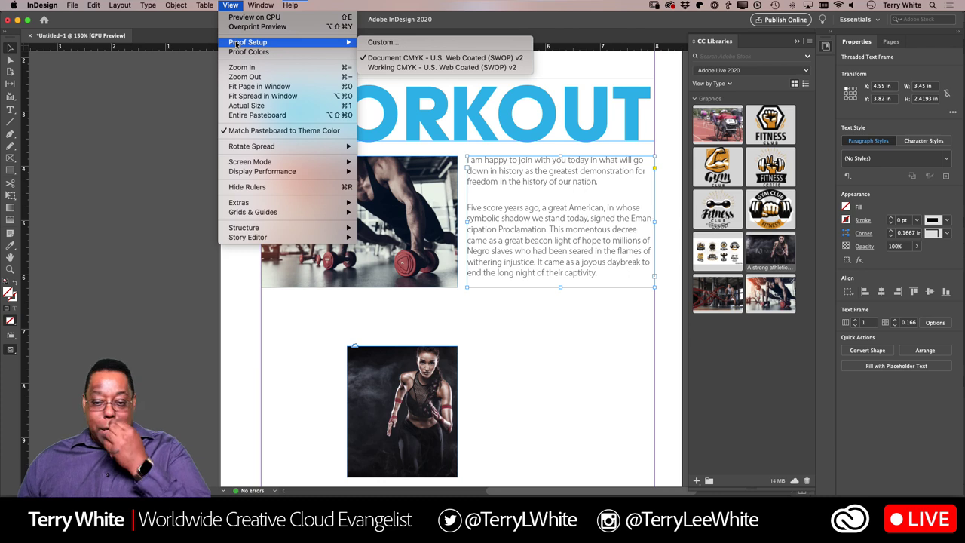
{"action": "mouse_move", "coordinate": [254, 204]}
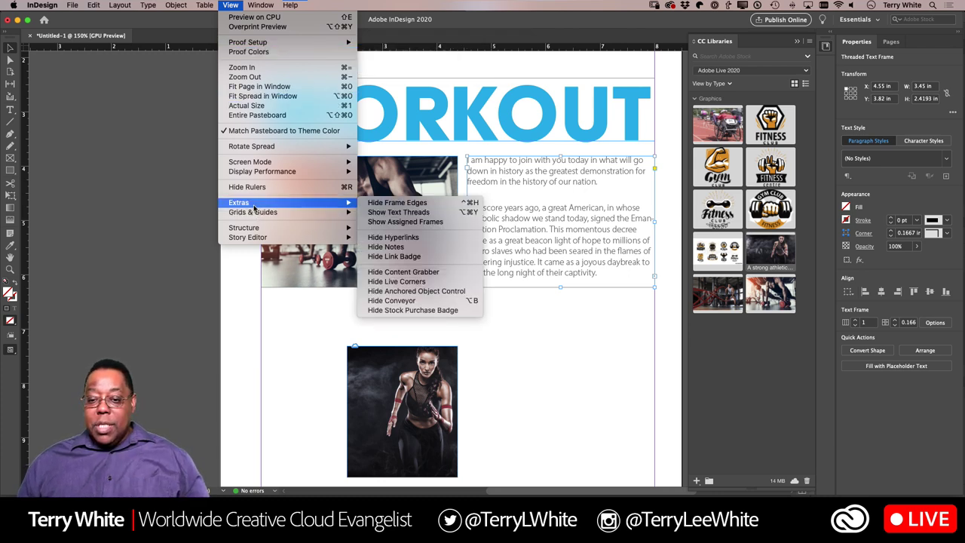
{"action": "left_click", "coordinate": [384, 215]}
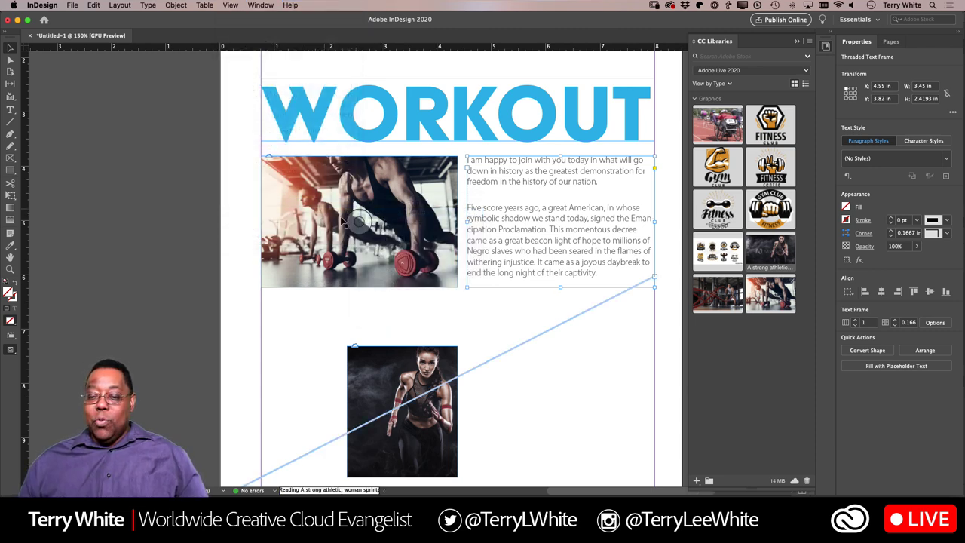
Select the body text frame beside the push-up photo to display its thread line
{"action": "scroll", "coordinate": [542, 313], "scroll_direction": "down", "scroll_amount": 6}
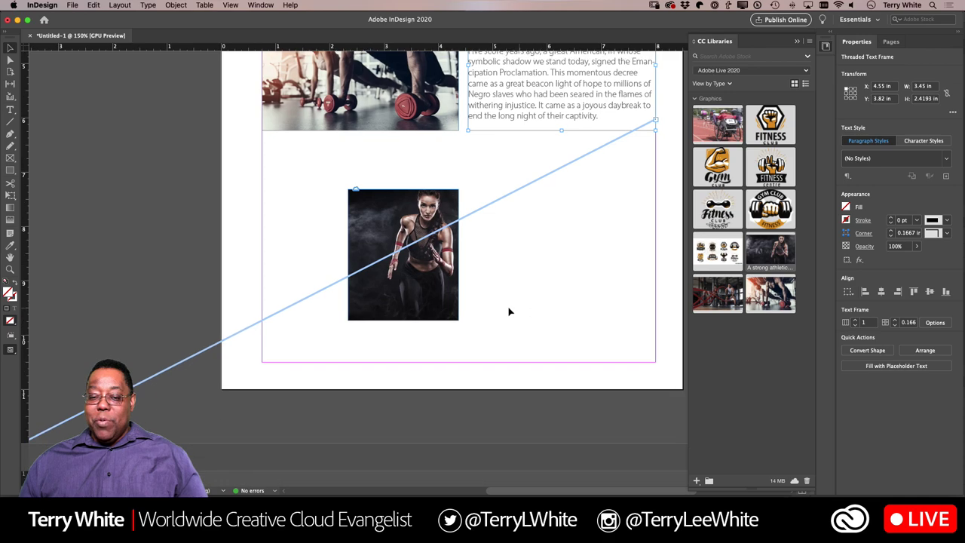
{"action": "scroll", "coordinate": [373, 305], "scroll_direction": "left", "scroll_amount": 4}
{"action": "scroll", "coordinate": [374, 305], "scroll_direction": "down", "scroll_amount": 8}
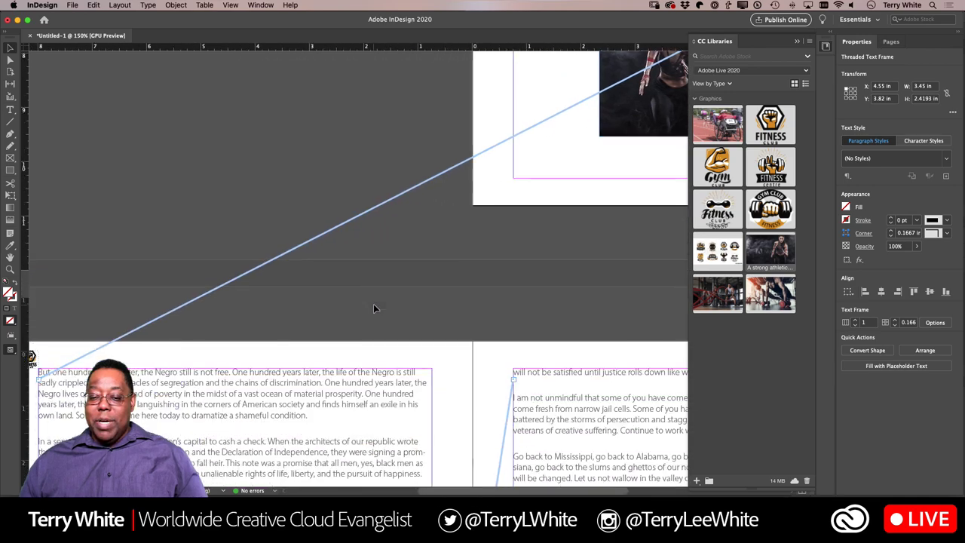
{"action": "scroll", "coordinate": [373, 307], "scroll_direction": "down", "scroll_amount": 10}
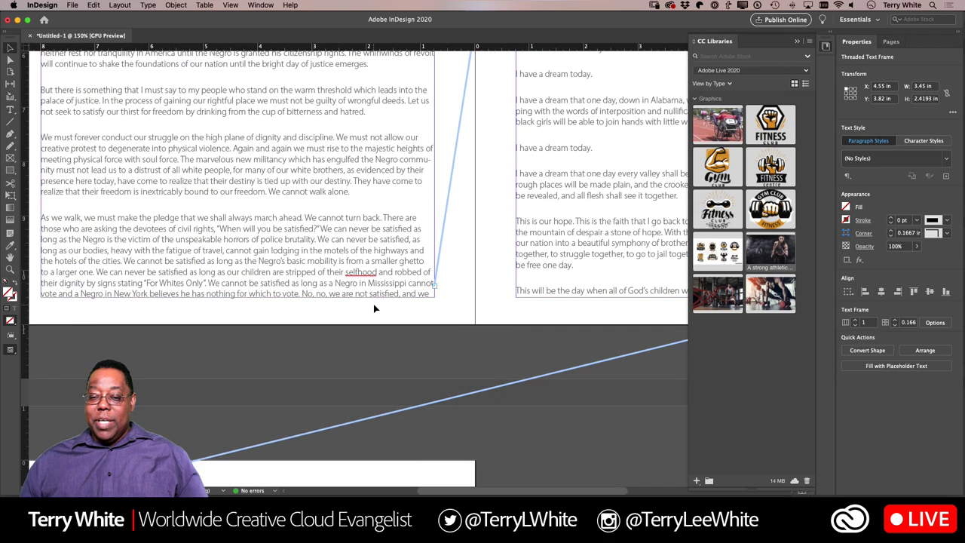
{"action": "scroll", "coordinate": [374, 308], "scroll_direction": "up", "scroll_amount": 15}
{"action": "scroll", "coordinate": [374, 308], "scroll_direction": "left", "scroll_amount": 8}
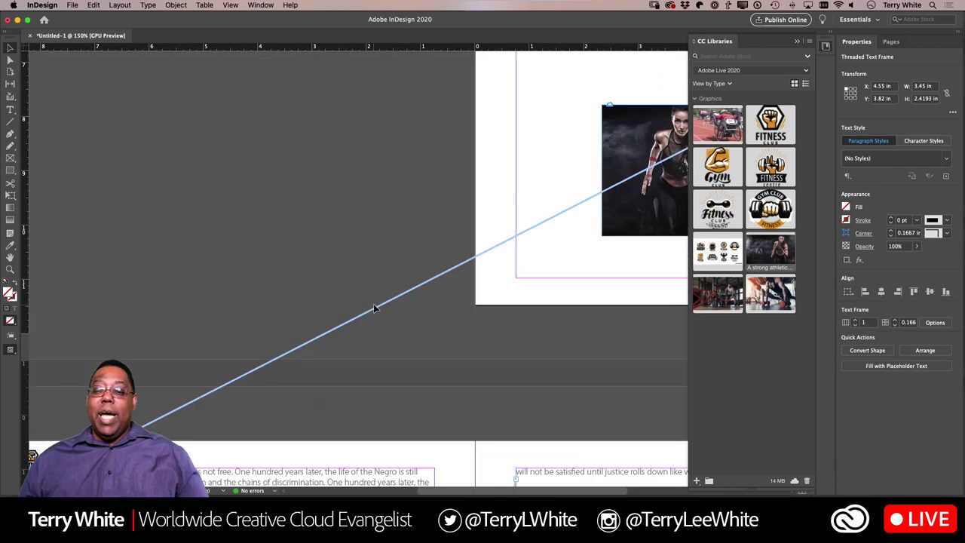
{"action": "scroll", "coordinate": [483, 309], "scroll_direction": "right", "scroll_amount": 8}
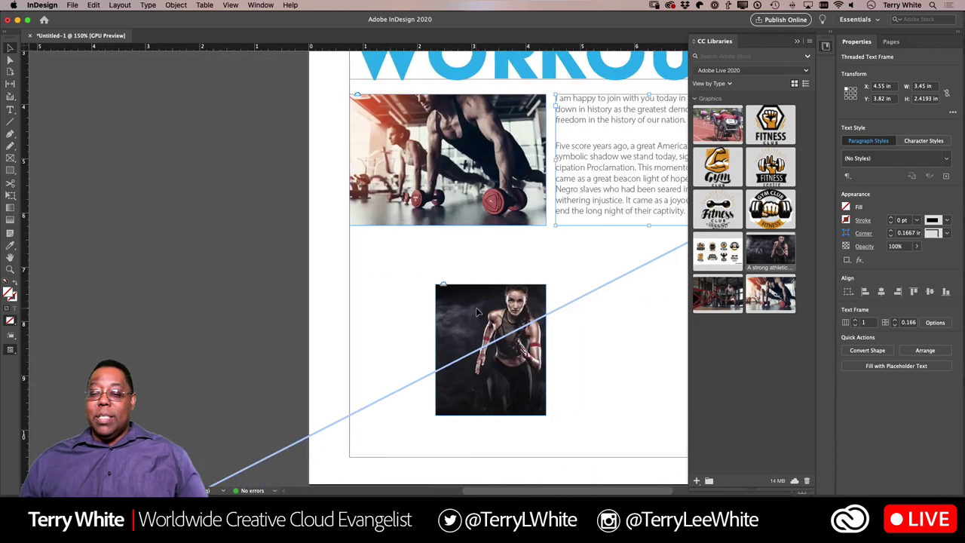
{"action": "left_click", "coordinate": [509, 275]}
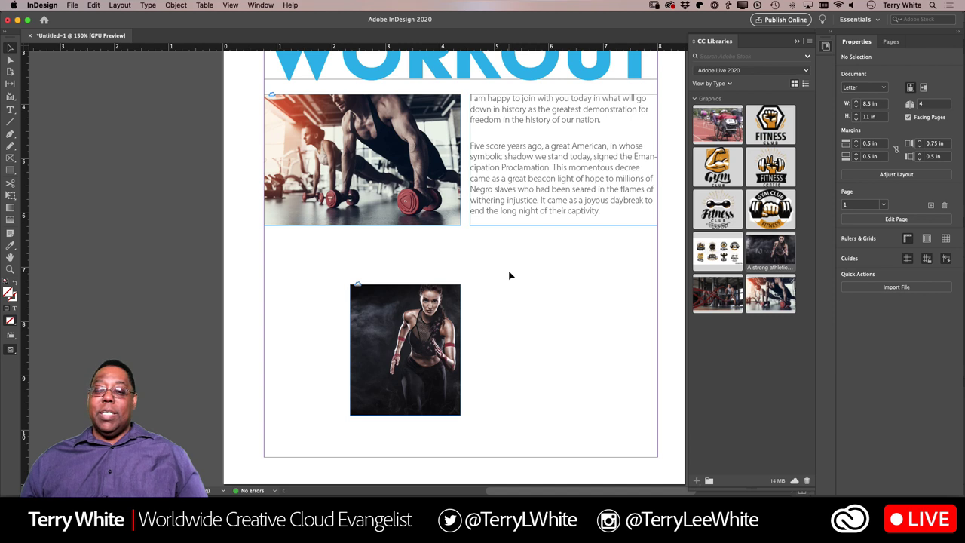
{"action": "left_click", "coordinate": [509, 215]}
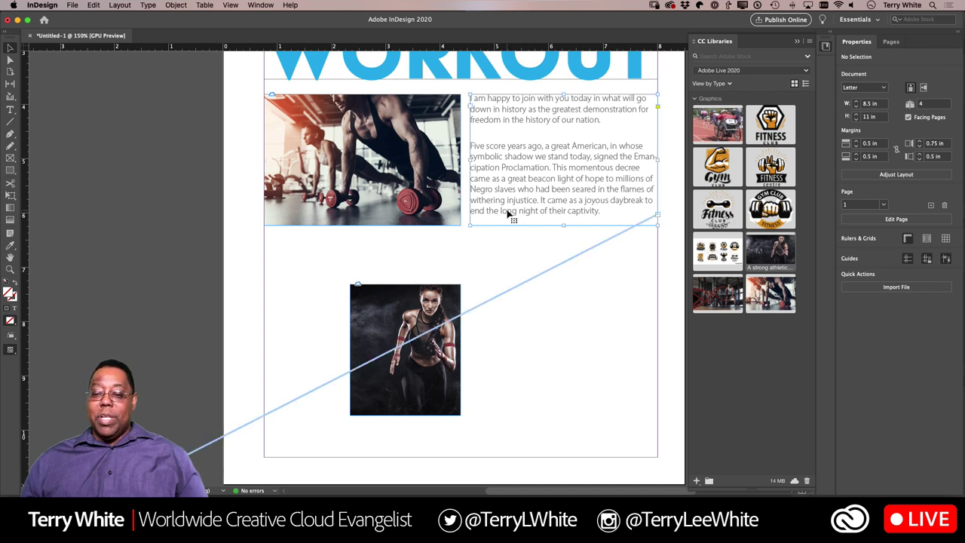
{"action": "left_click", "coordinate": [497, 261]}
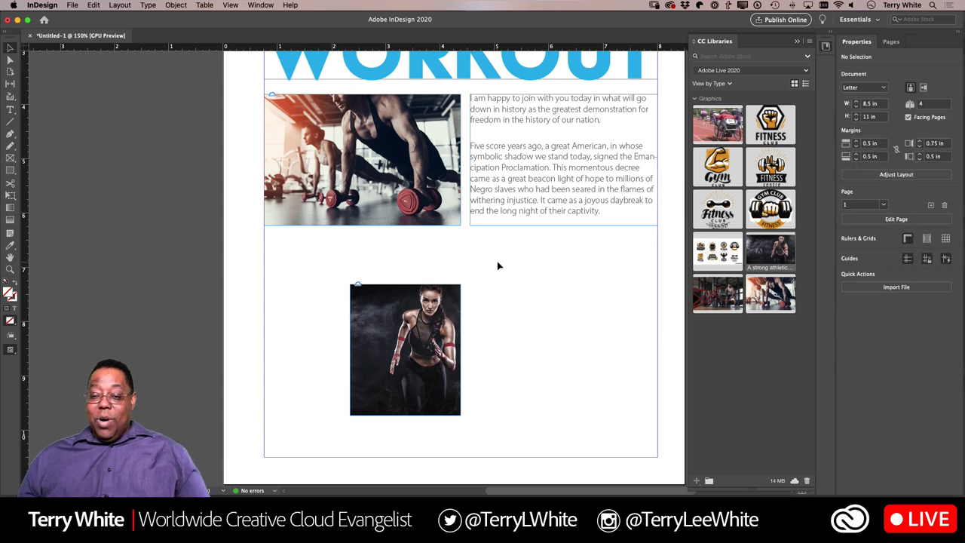
{"action": "left_click", "coordinate": [507, 221]}
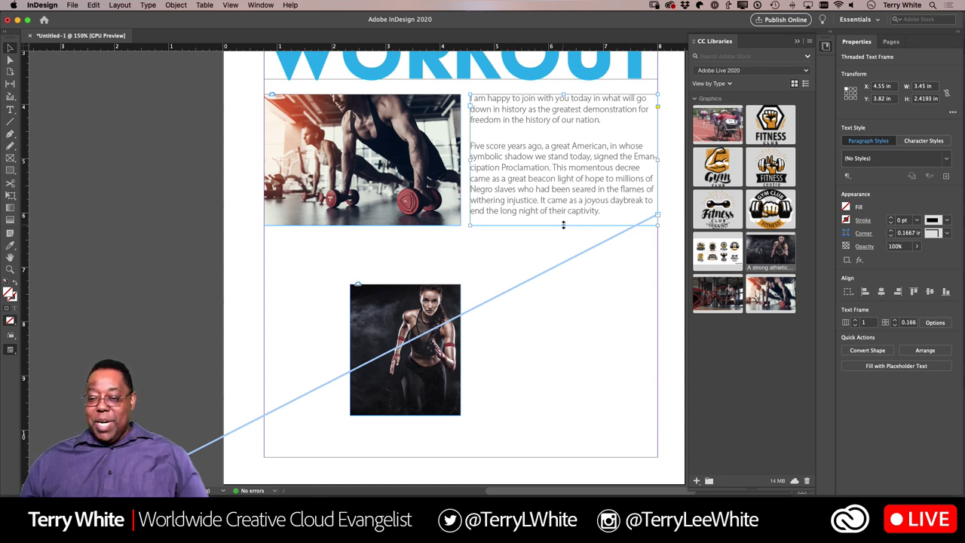
Extend the speech frame down the right column to 3.45 in by 6.68 in
{"action": "left_click_drag", "start_coordinate": [563, 225], "coordinate": [551, 457]}
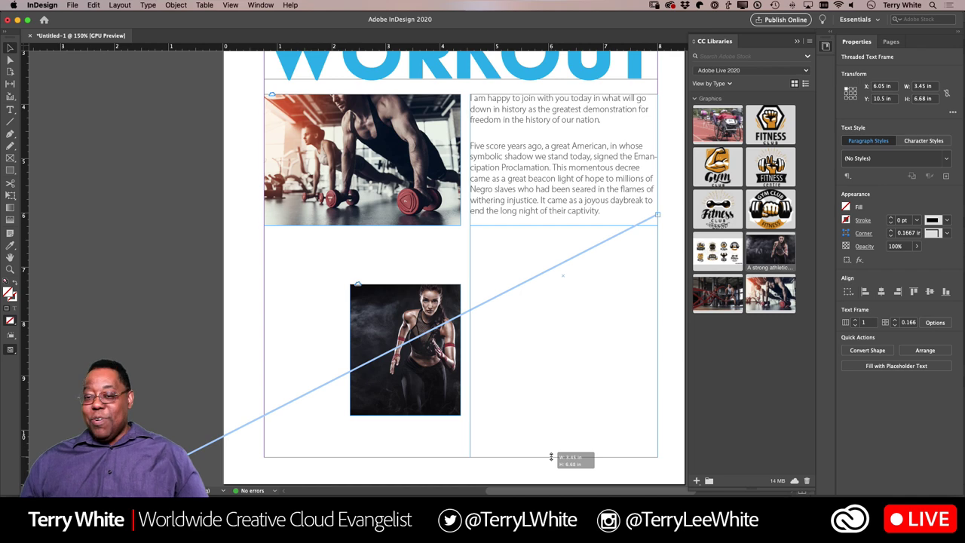
{"action": "left_click_drag", "start_coordinate": [551, 457], "coordinate": [553, 457]}
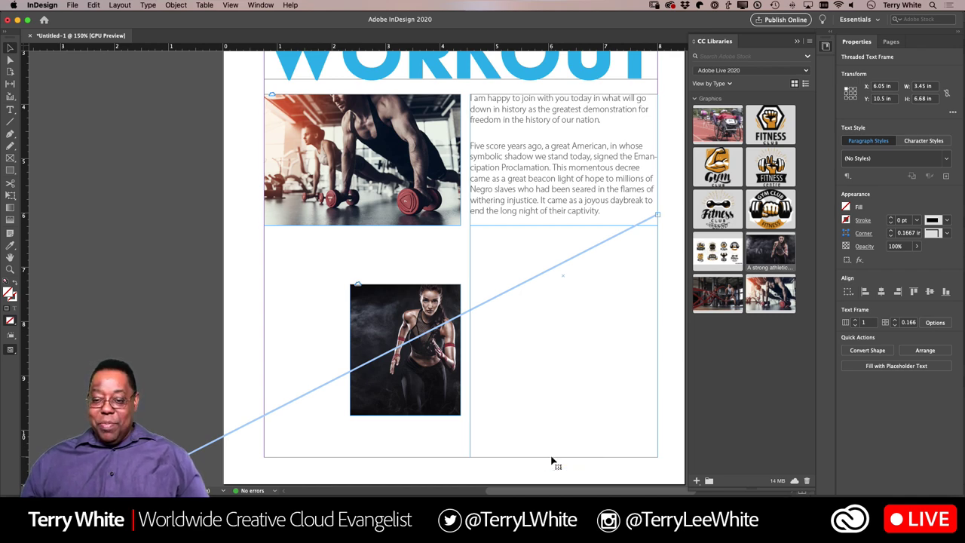
Narrow the 'I have a dream' text frame by pulling its right edge left
{"action": "scroll", "coordinate": [538, 458], "scroll_direction": "down", "scroll_amount": 15}
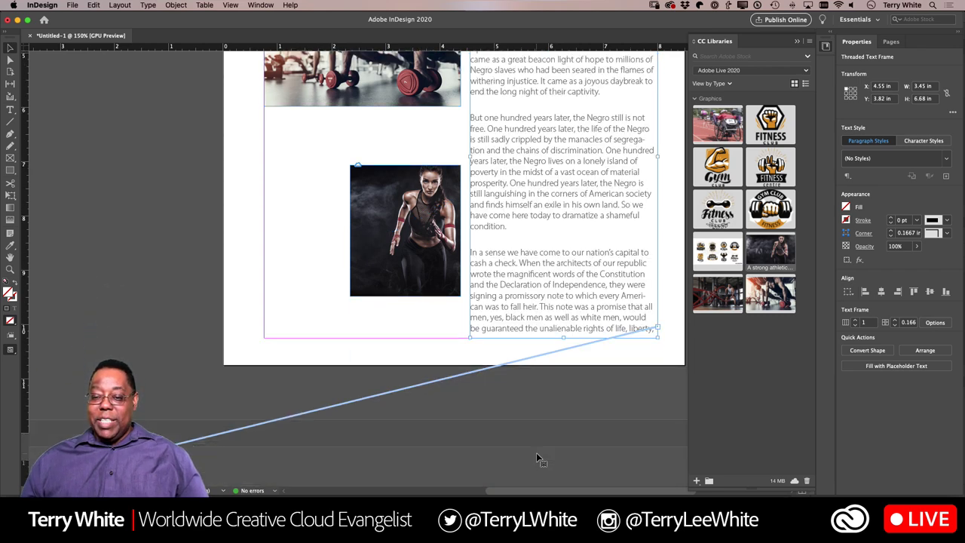
{"action": "scroll", "coordinate": [536, 452], "scroll_direction": "down", "scroll_amount": 10}
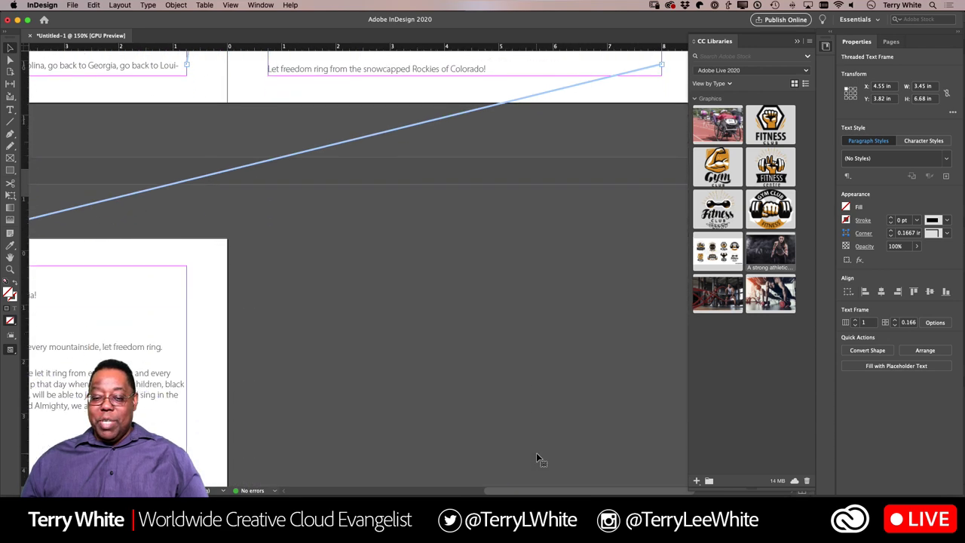
{"action": "scroll", "coordinate": [519, 446], "scroll_direction": "left", "scroll_amount": 10}
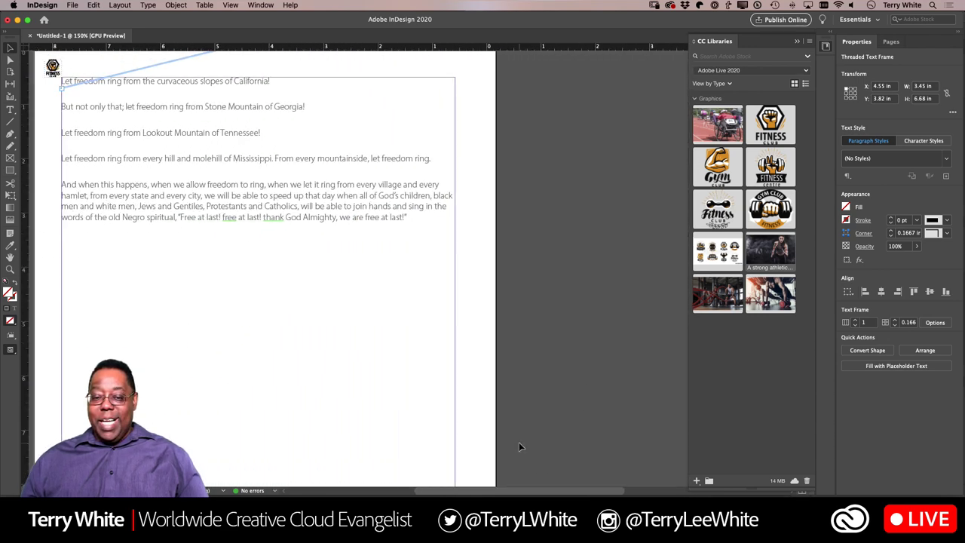
{"action": "scroll", "coordinate": [518, 447], "scroll_direction": "up", "scroll_amount": 15}
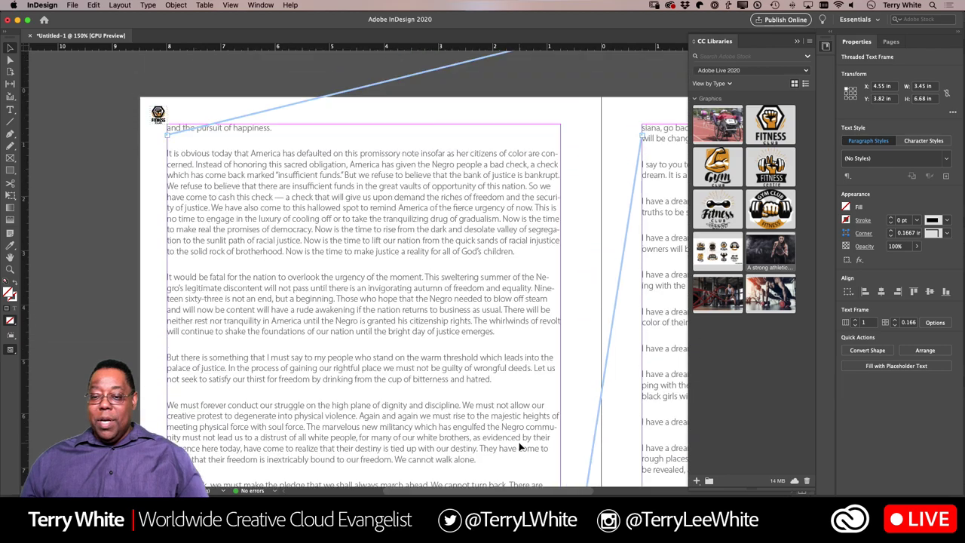
{"action": "scroll", "coordinate": [519, 446], "scroll_direction": "right", "scroll_amount": 10}
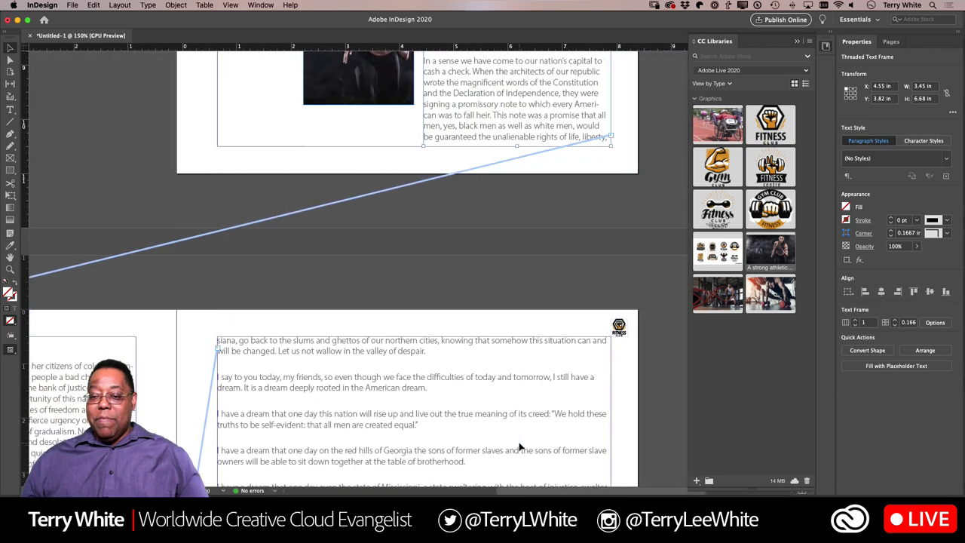
{"action": "scroll", "coordinate": [519, 446], "scroll_direction": "up", "scroll_amount": 2}
{"action": "scroll", "coordinate": [518, 446], "scroll_direction": "up", "scroll_amount": 5}
{"action": "scroll", "coordinate": [518, 446], "scroll_direction": "down", "scroll_amount": 15}
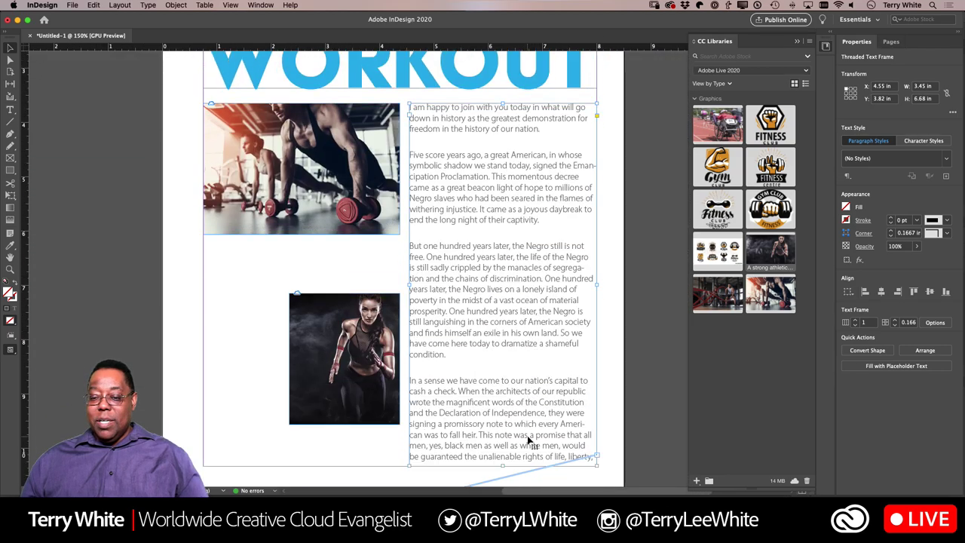
{"action": "scroll", "coordinate": [530, 439], "scroll_direction": "up", "scroll_amount": 1}
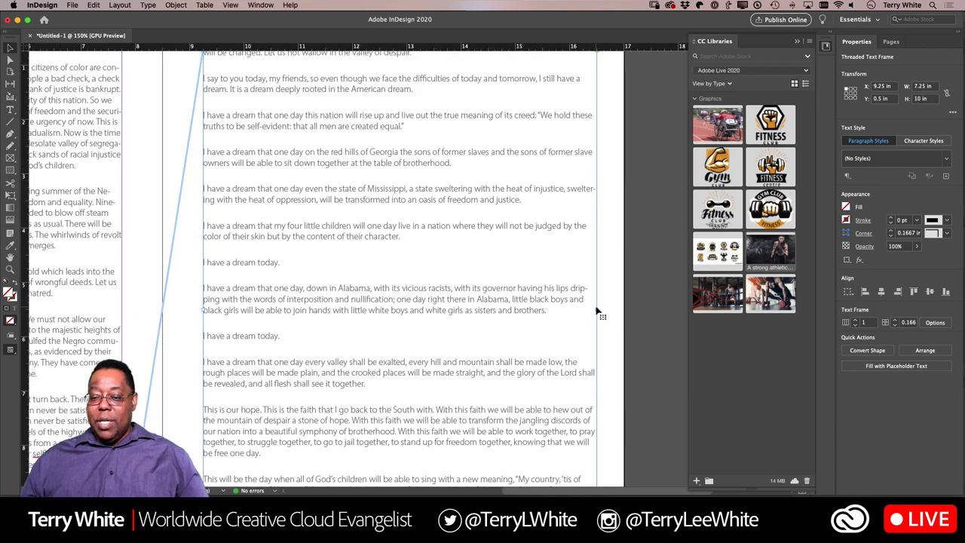
{"action": "left_click_drag", "start_coordinate": [595, 308], "coordinate": [481, 310]}
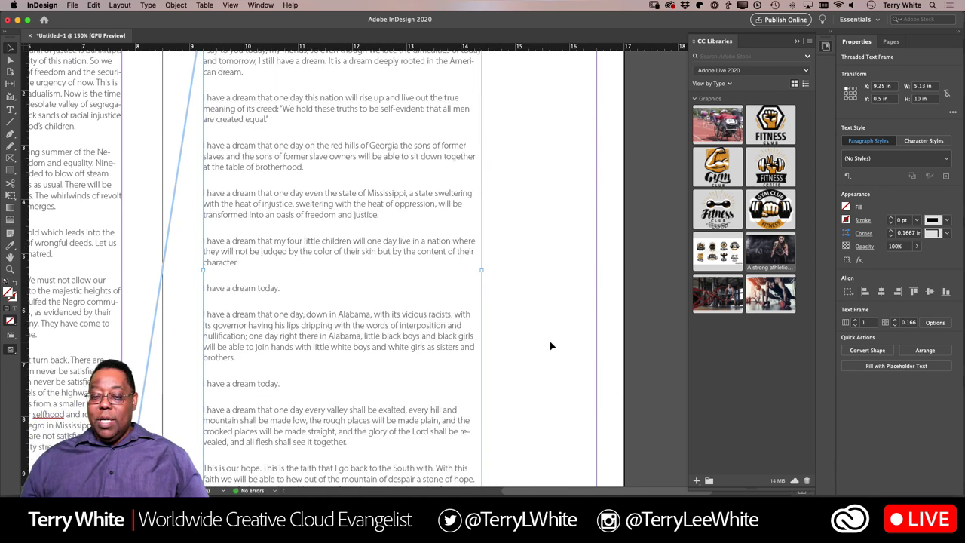
Lower the top of the text frame under the Fitness logo to Y 3.61 in
{"action": "scroll", "coordinate": [550, 341], "scroll_direction": "down", "scroll_amount": 10}
{"action": "scroll", "coordinate": [224, 351], "scroll_direction": "left", "scroll_amount": 5}
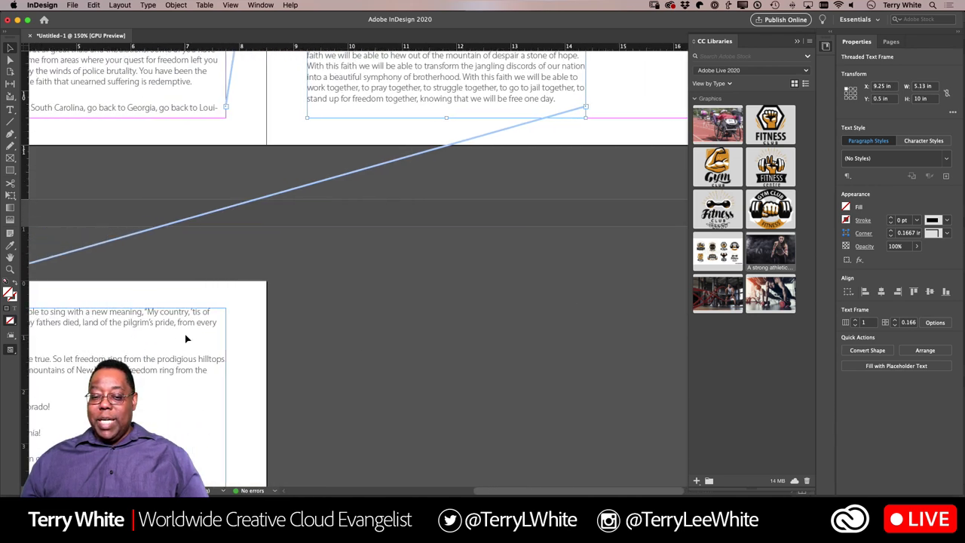
{"action": "scroll", "coordinate": [188, 339], "scroll_direction": "down", "scroll_amount": 5}
{"action": "scroll", "coordinate": [240, 347], "scroll_direction": "down", "scroll_amount": 5}
{"action": "scroll", "coordinate": [239, 347], "scroll_direction": "left", "scroll_amount": 5}
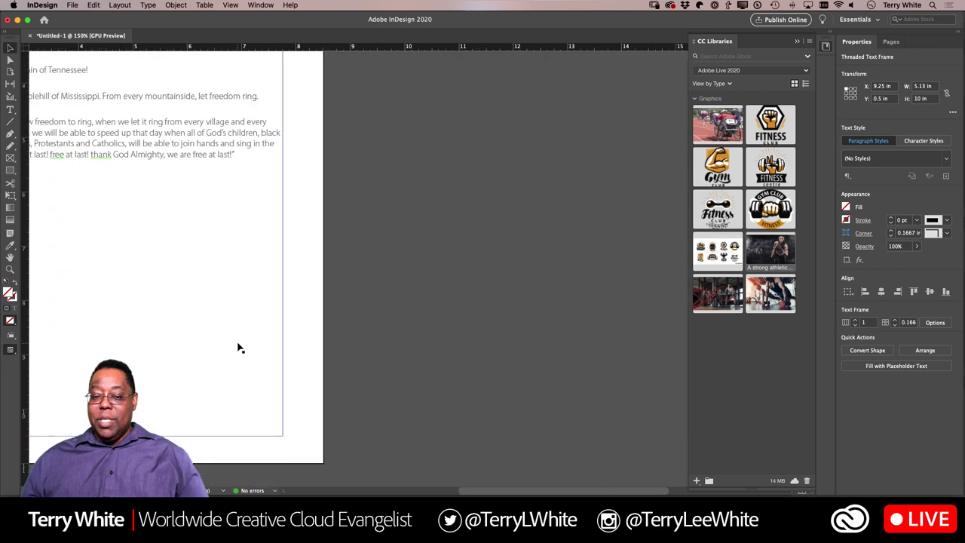
{"action": "scroll", "coordinate": [240, 347], "scroll_direction": "up", "scroll_amount": 10}
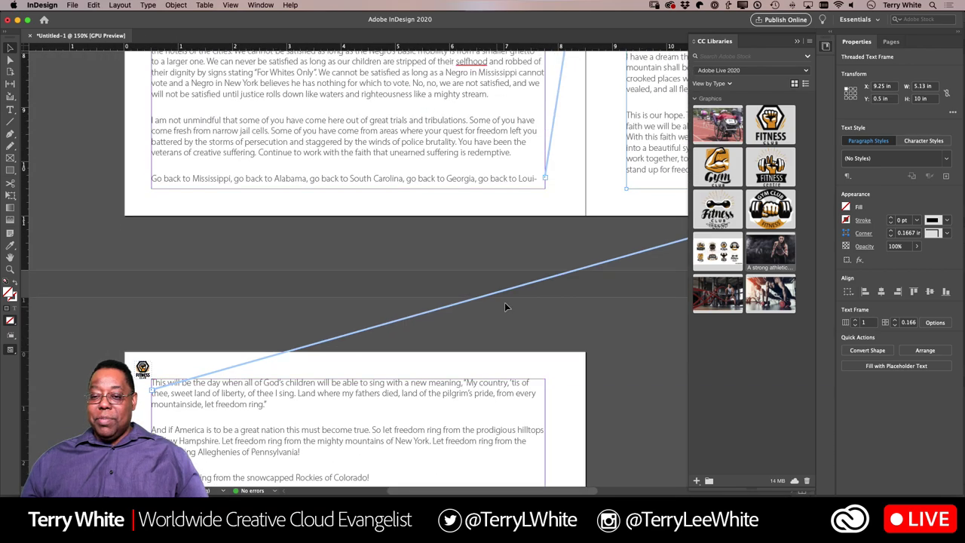
{"action": "scroll", "coordinate": [507, 236], "scroll_direction": "down", "scroll_amount": 8}
{"action": "scroll", "coordinate": [503, 244], "scroll_direction": "up", "scroll_amount": 5}
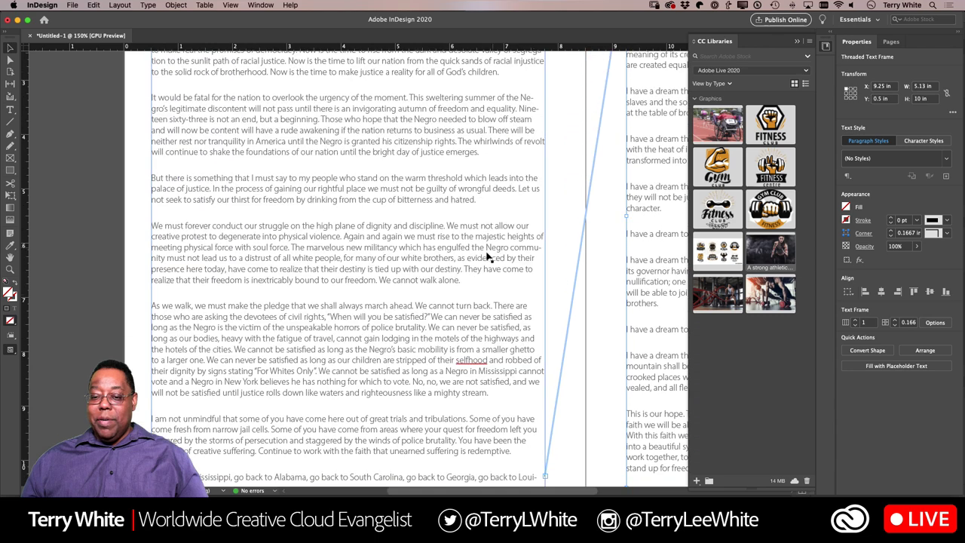
{"action": "scroll", "coordinate": [373, 258], "scroll_direction": "up", "scroll_amount": 5}
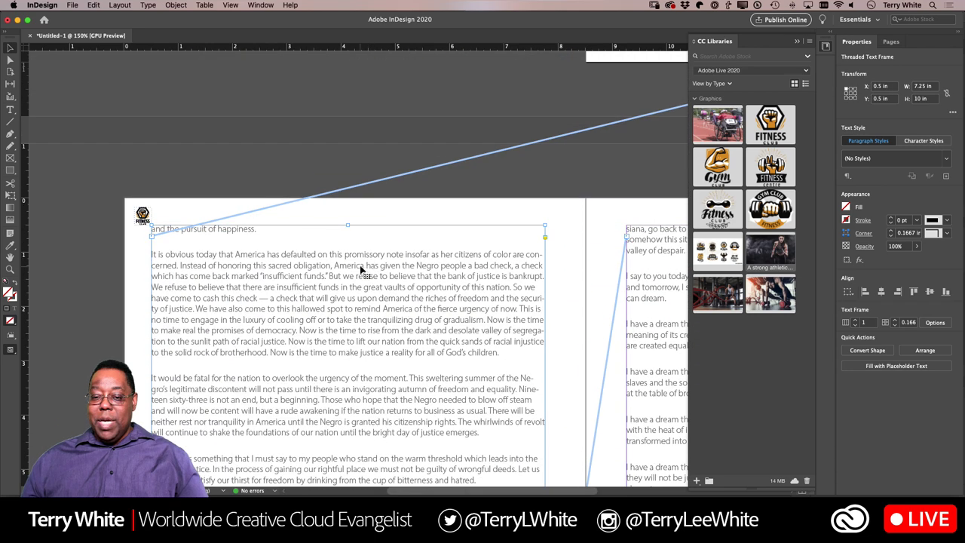
{"action": "left_click_drag", "start_coordinate": [348, 225], "coordinate": [348, 364]}
{"action": "scroll", "coordinate": [559, 337], "scroll_direction": "down", "scroll_amount": 20}
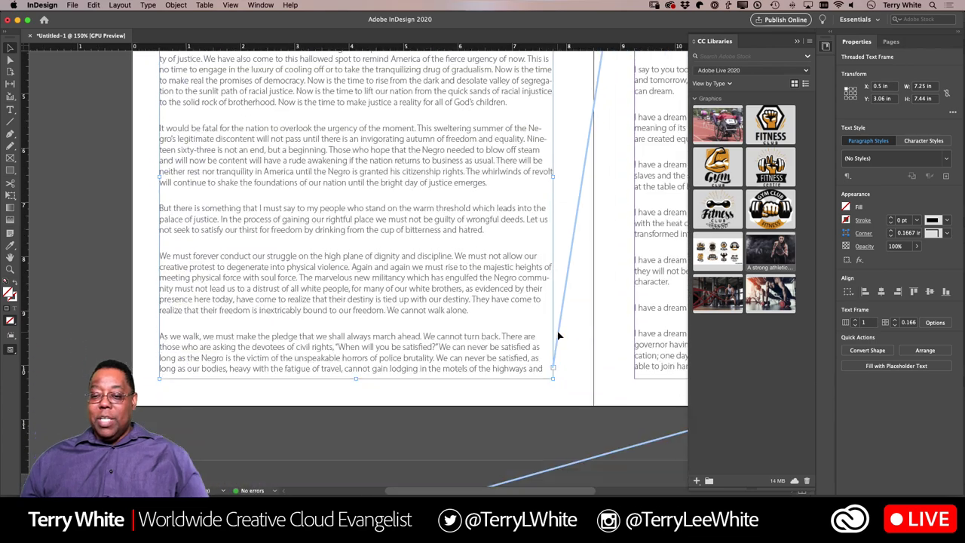
{"action": "scroll", "coordinate": [559, 336], "scroll_direction": "up", "scroll_amount": 20}
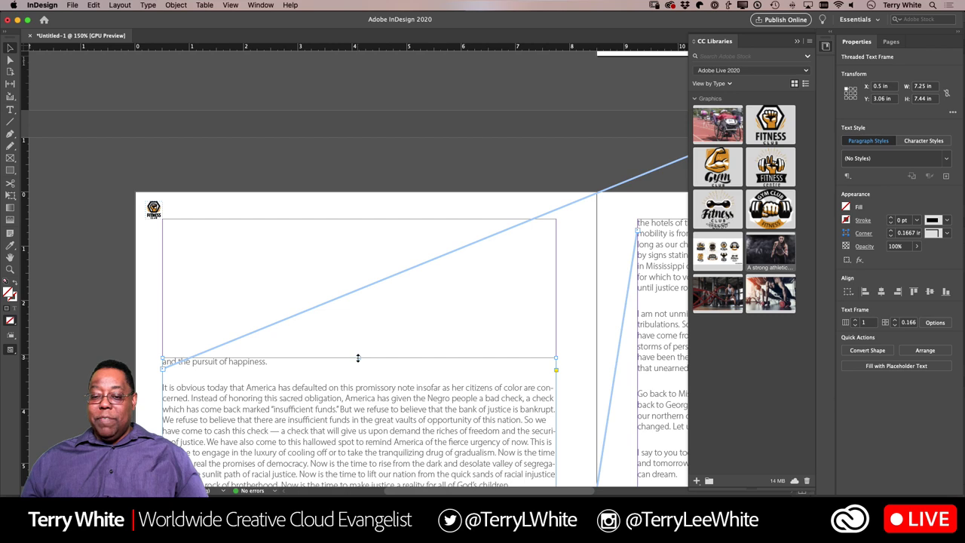
{"action": "left_click_drag", "start_coordinate": [358, 358], "coordinate": [359, 388]}
{"action": "scroll", "coordinate": [566, 295], "scroll_direction": "up", "scroll_amount": 1}
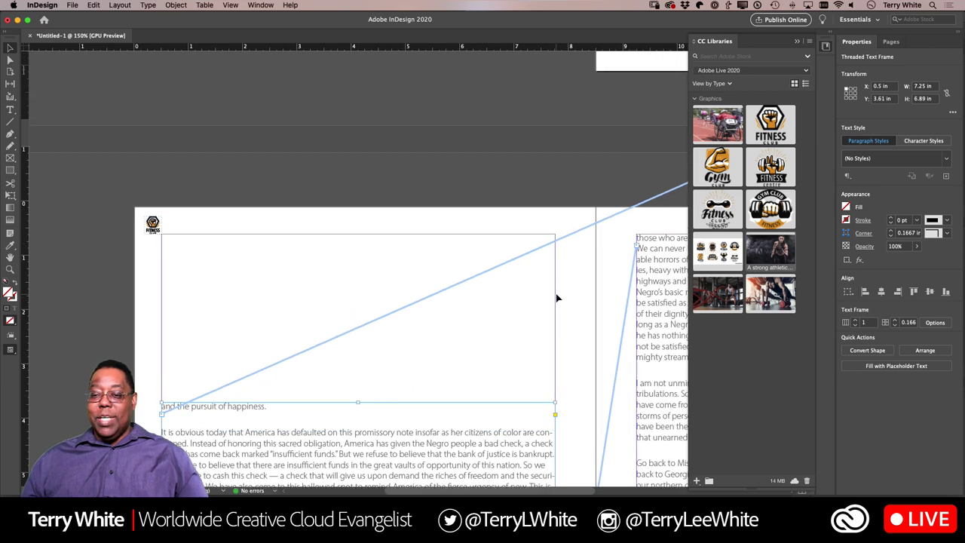
{"action": "scroll", "coordinate": [535, 293], "scroll_direction": "left", "scroll_amount": 3}
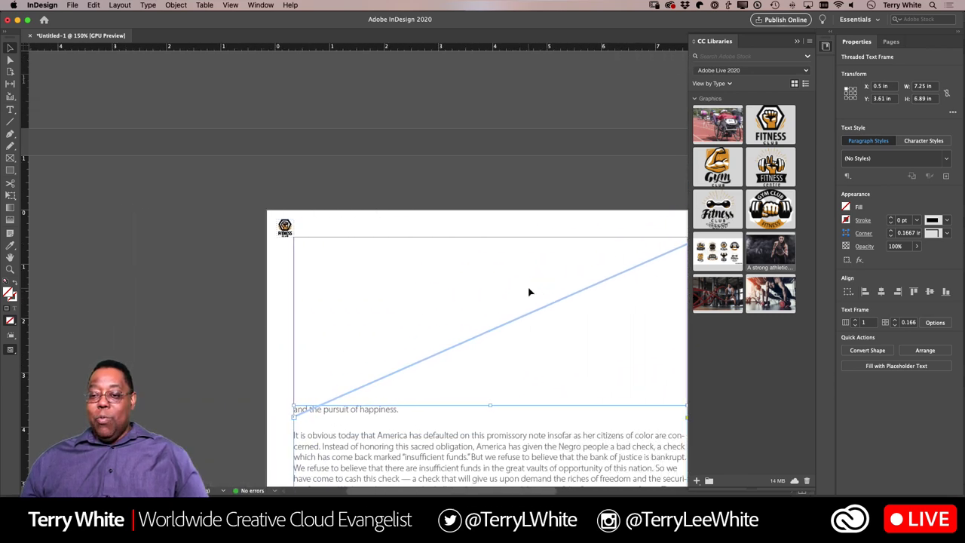
{"action": "scroll", "coordinate": [535, 293], "scroll_direction": "down", "scroll_amount": 5}
{"action": "scroll", "coordinate": [534, 293], "scroll_direction": "right", "scroll_amount": 6}
{"action": "scroll", "coordinate": [542, 287], "scroll_direction": "up", "scroll_amount": 10}
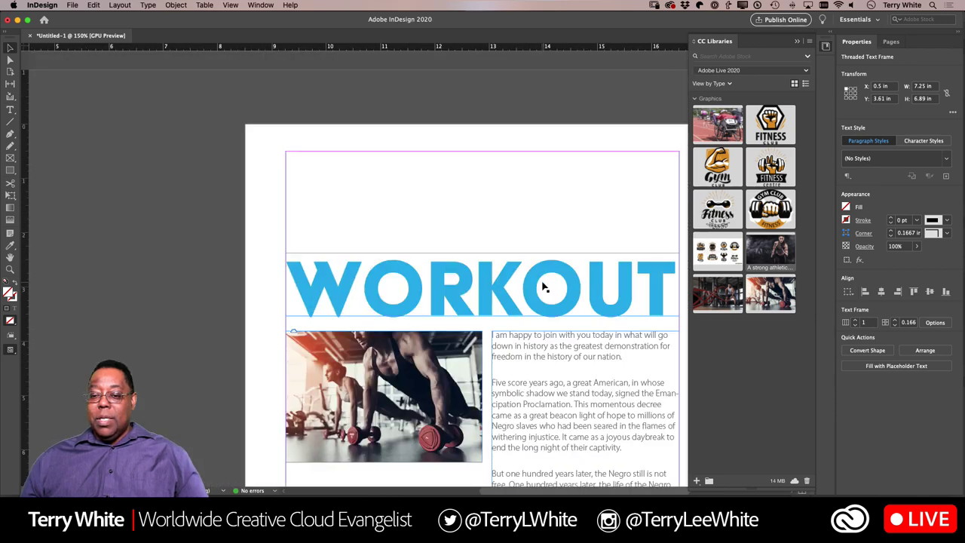
{"action": "scroll", "coordinate": [542, 286], "scroll_direction": "down", "scroll_amount": 8}
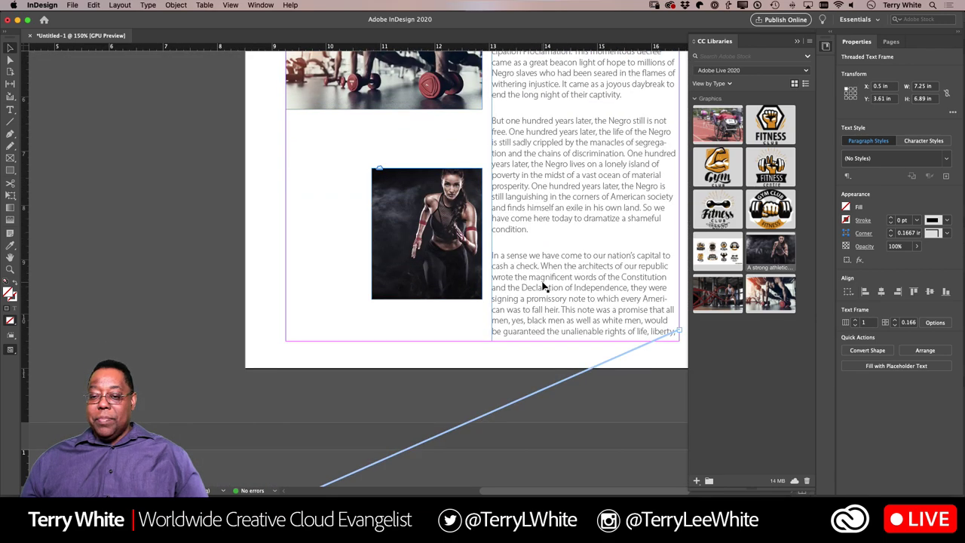
Move the runner photo up under the push-up photo and shorten the adjacent text frame to match
{"action": "left_click", "coordinate": [461, 264]}
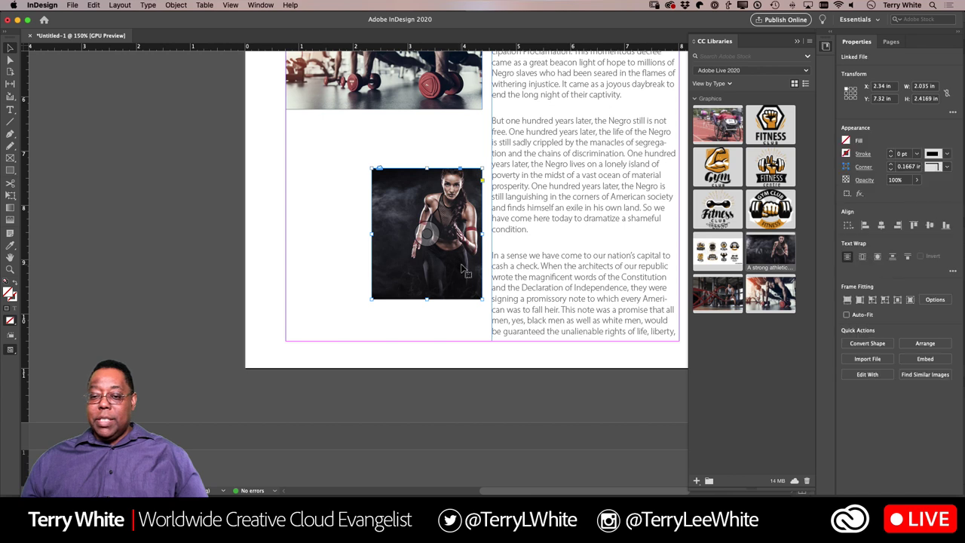
{"action": "left_click_drag", "start_coordinate": [461, 264], "coordinate": [376, 223]}
{"action": "left_click", "coordinate": [585, 340]}
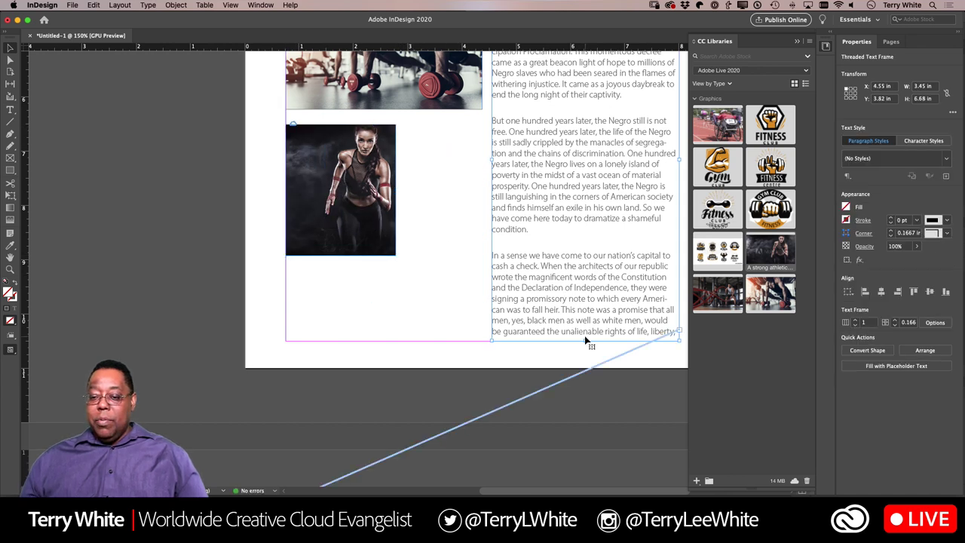
{"action": "left_click_drag", "start_coordinate": [585, 340], "coordinate": [586, 255]}
Widen the runner photo frame to the column width and fill it with Content-Aware Fit
{"action": "left_click", "coordinate": [381, 190]}
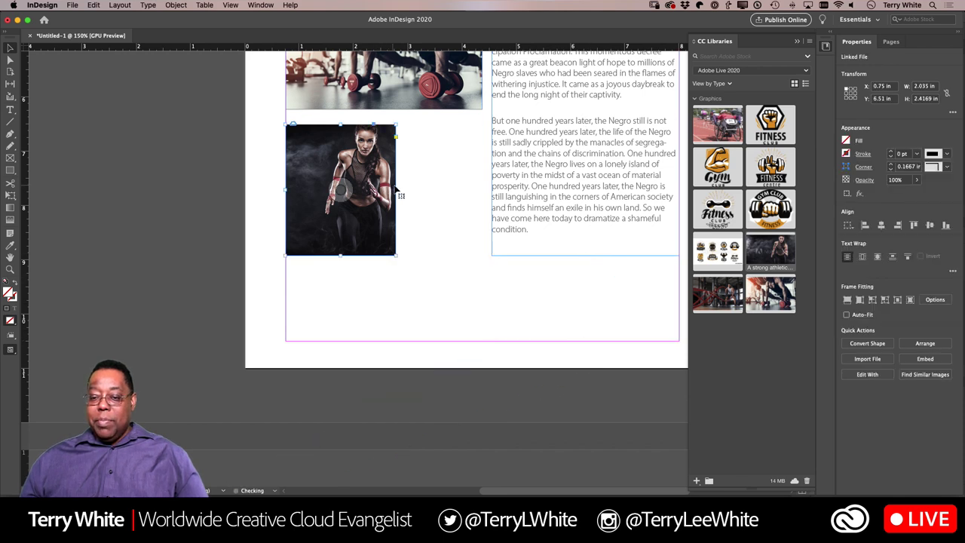
{"action": "left_click_drag", "start_coordinate": [398, 190], "coordinate": [482, 190]}
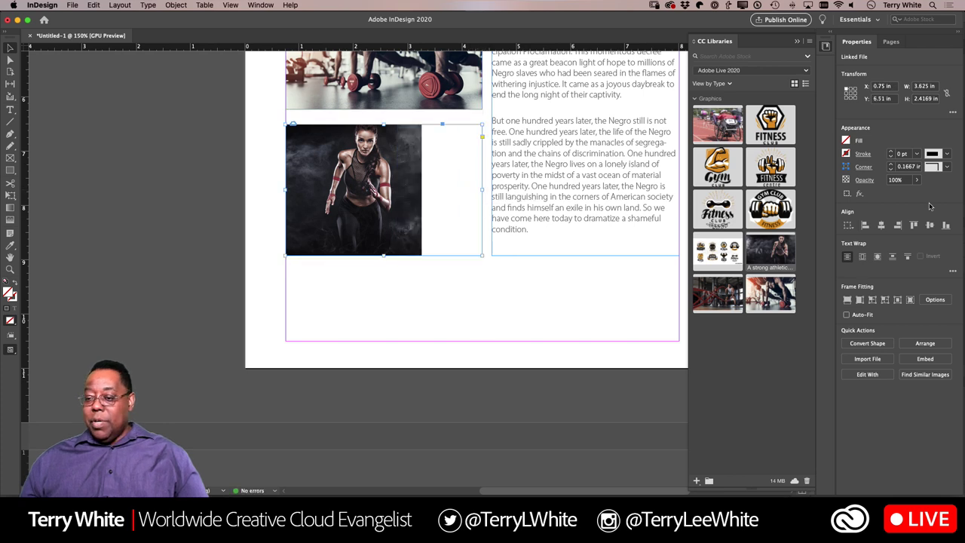
{"action": "left_click", "coordinate": [910, 299]}
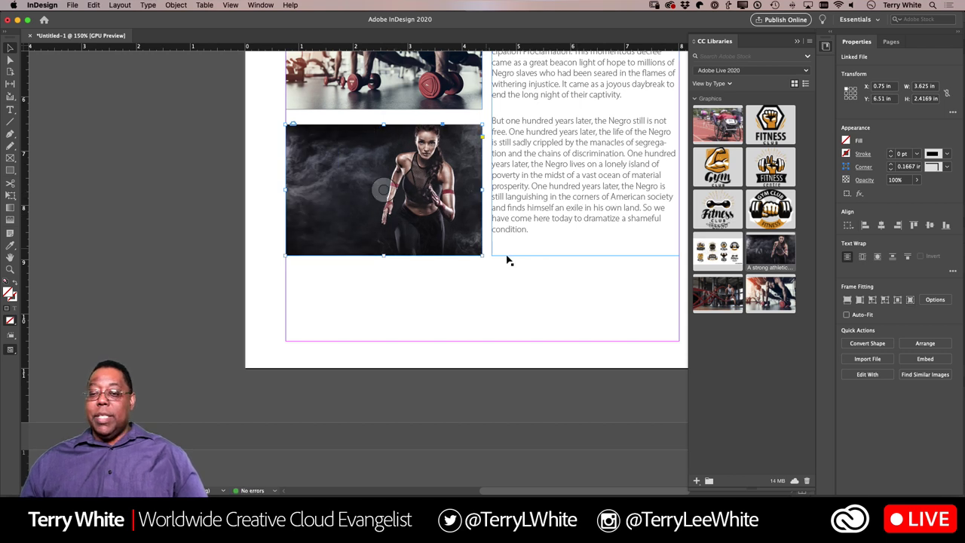
{"action": "left_click", "coordinate": [546, 233]}
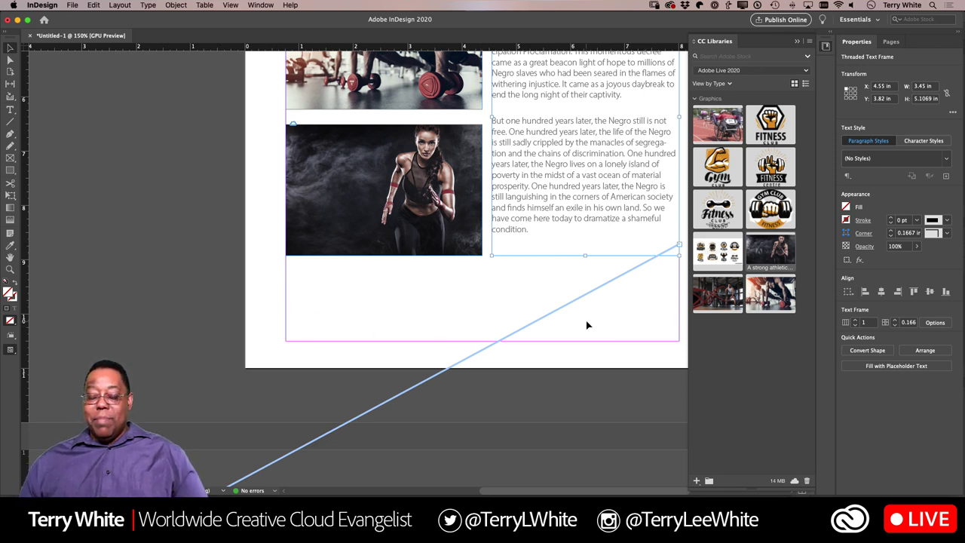
Flow the speech overflow text into a new full-width text frame drawn below the two photos
{"action": "scroll", "coordinate": [586, 324], "scroll_direction": "down", "scroll_amount": 10}
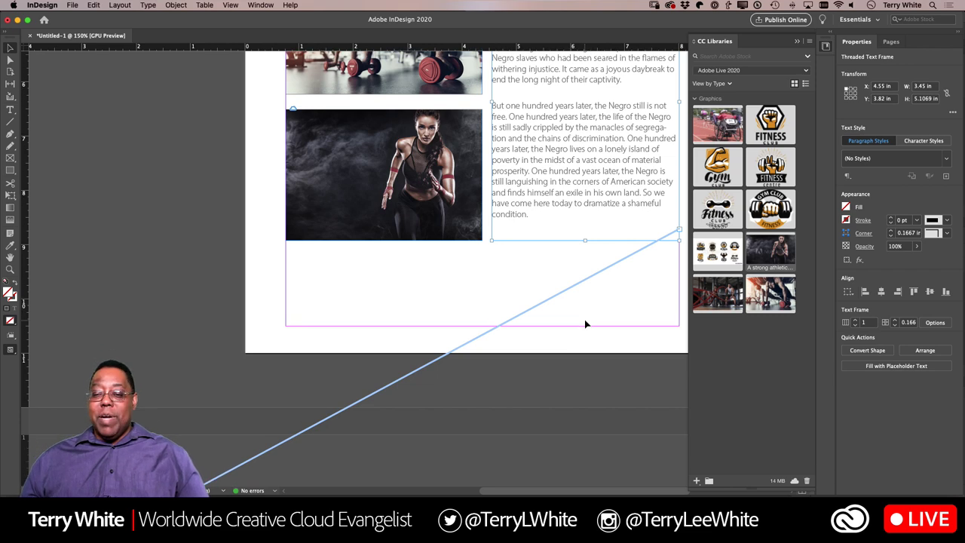
{"action": "scroll", "coordinate": [586, 324], "scroll_direction": "up", "scroll_amount": 5}
{"action": "scroll", "coordinate": [586, 324], "scroll_direction": "left", "scroll_amount": 2}
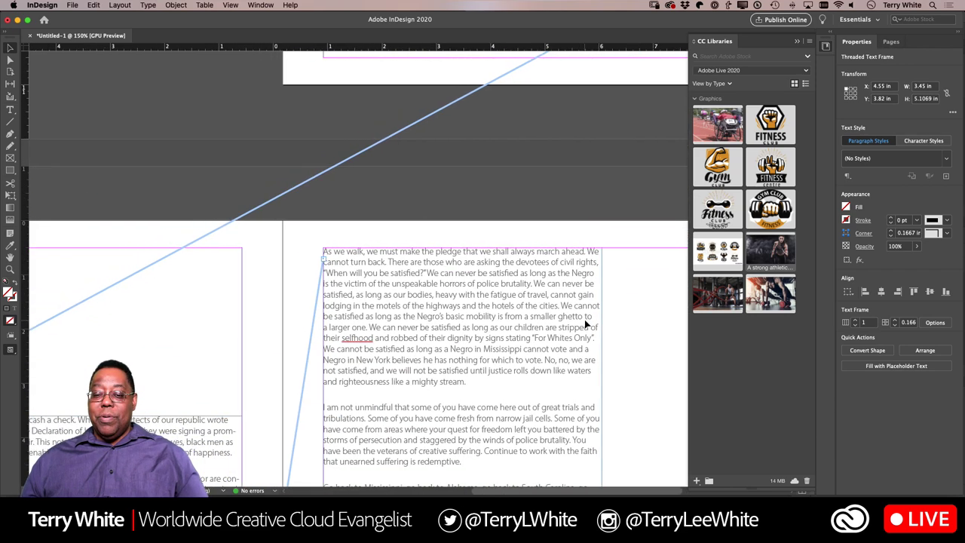
{"action": "scroll", "coordinate": [586, 324], "scroll_direction": "up", "scroll_amount": 5}
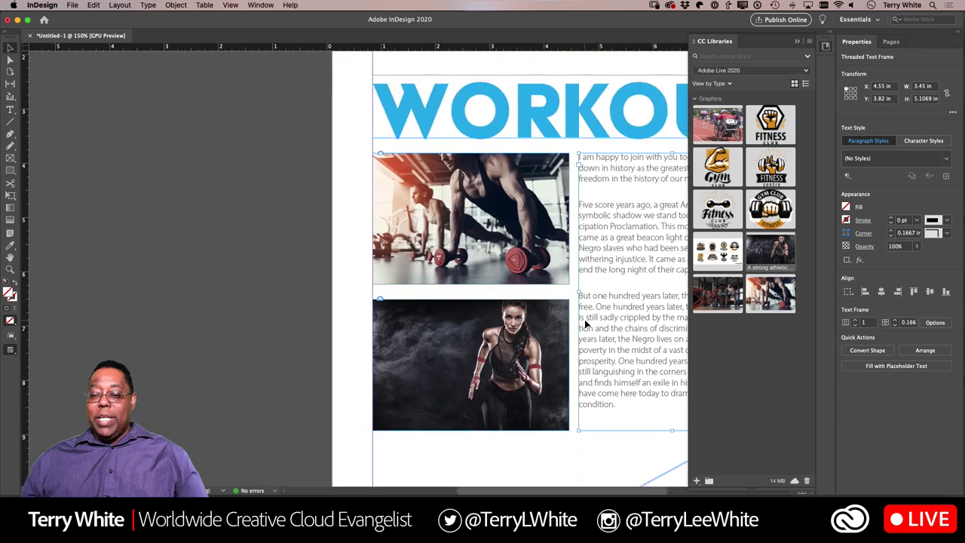
{"action": "scroll", "coordinate": [558, 313], "scroll_direction": "left", "scroll_amount": 1}
{"action": "scroll", "coordinate": [530, 305], "scroll_direction": "right", "scroll_amount": 4}
{"action": "scroll", "coordinate": [531, 305], "scroll_direction": "down", "scroll_amount": 5}
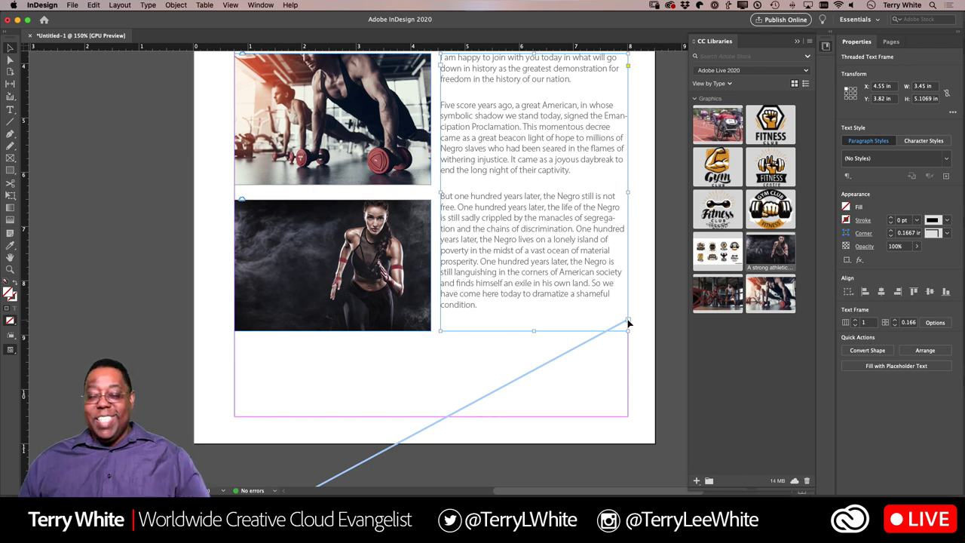
{"action": "left_click", "coordinate": [628, 321]}
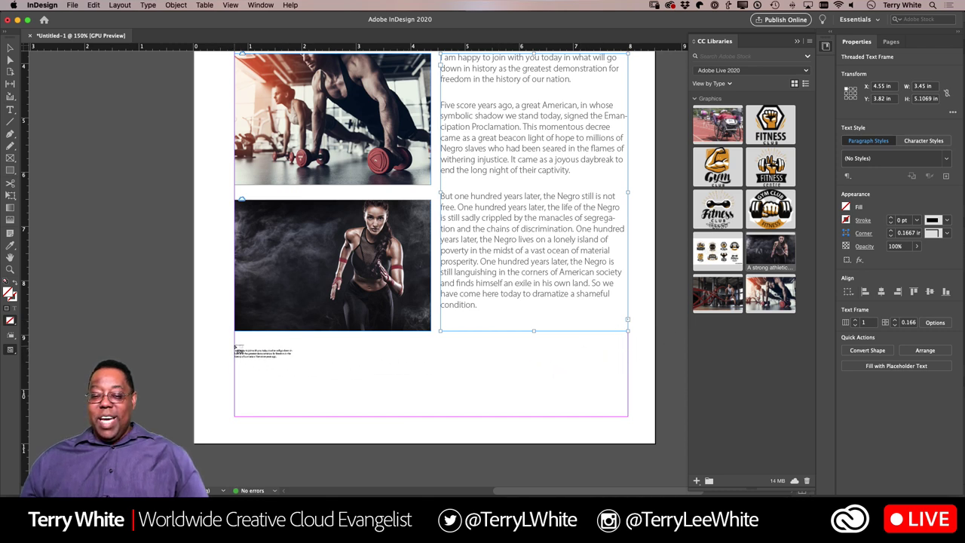
{"action": "left_click_drag", "start_coordinate": [235, 345], "coordinate": [626, 415]}
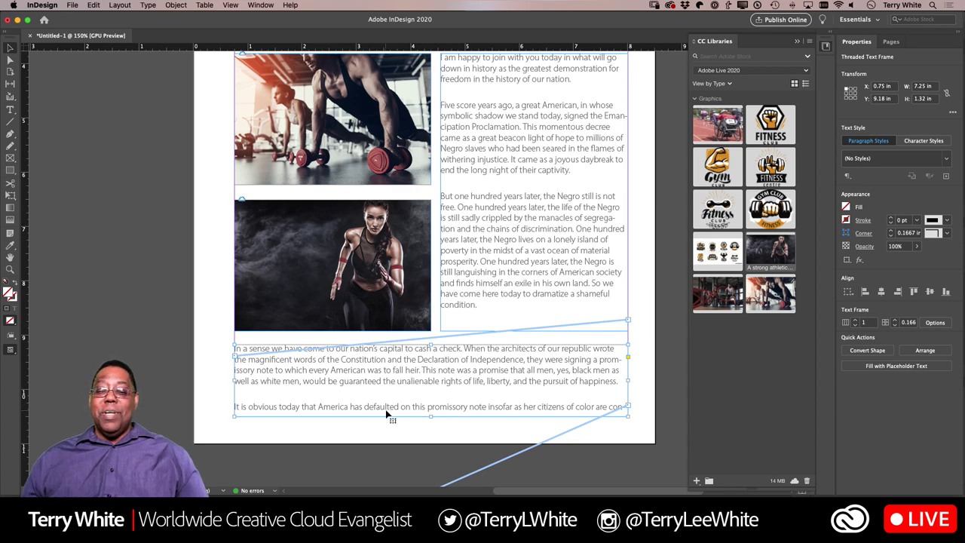
{"action": "scroll", "coordinate": [385, 412], "scroll_direction": "down", "scroll_amount": 15}
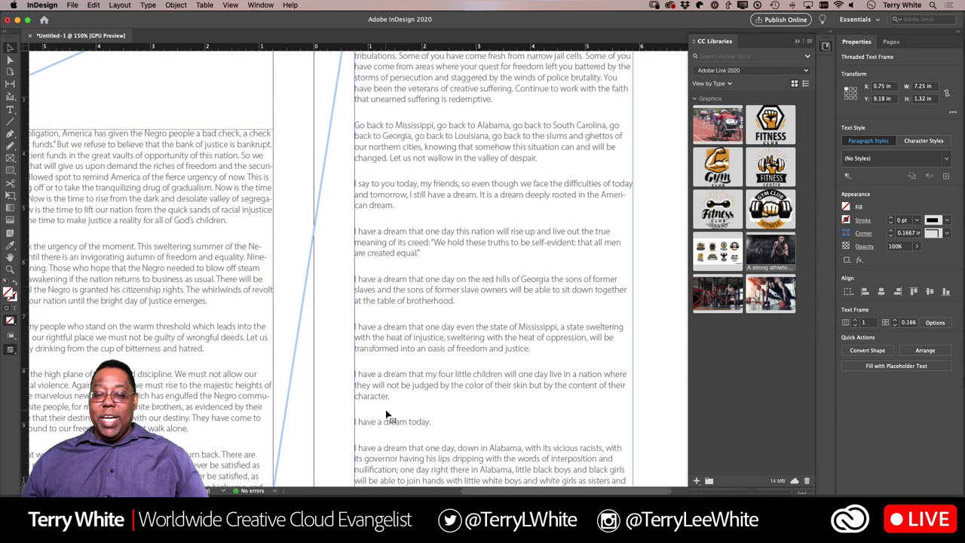
{"action": "scroll", "coordinate": [389, 413], "scroll_direction": "down", "scroll_amount": 1}
{"action": "scroll", "coordinate": [441, 424], "scroll_direction": "down", "scroll_amount": 8}
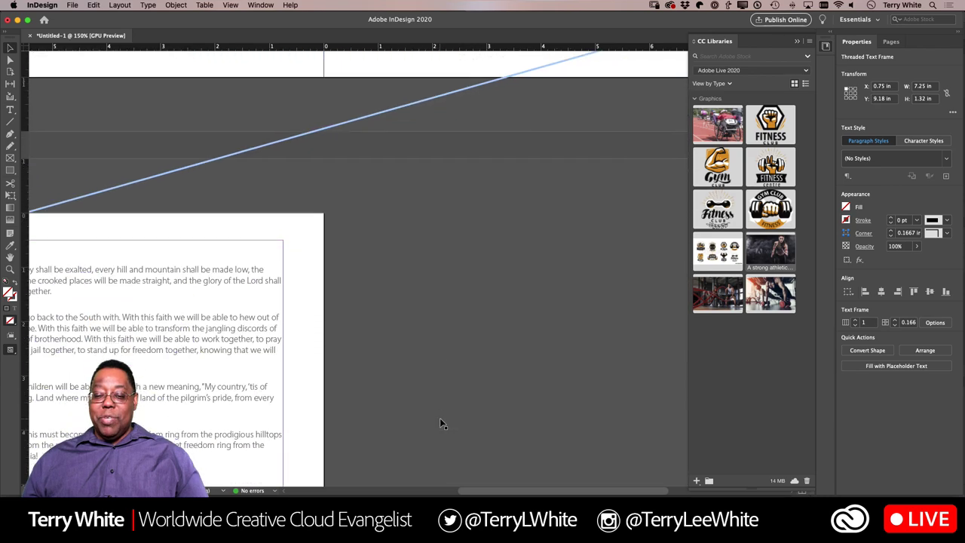
{"action": "scroll", "coordinate": [441, 424], "scroll_direction": "up", "scroll_amount": 12}
{"action": "scroll", "coordinate": [441, 424], "scroll_direction": "up", "scroll_amount": 10}
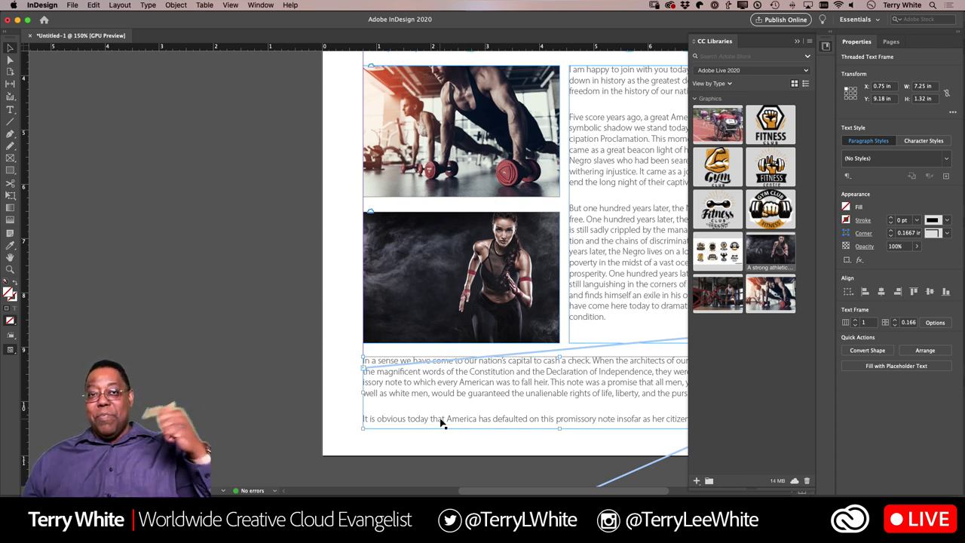
{"action": "scroll", "coordinate": [442, 423], "scroll_direction": "right", "scroll_amount": 5}
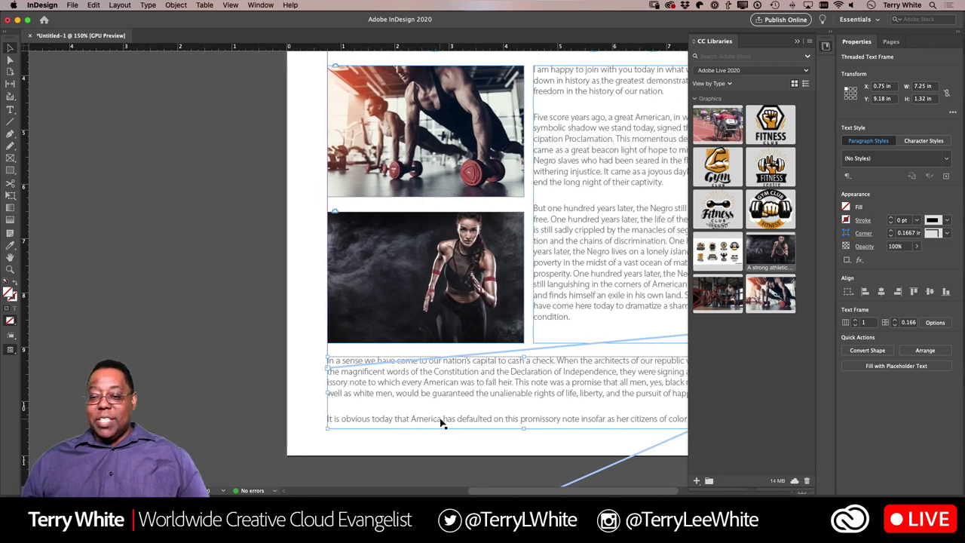
{"action": "scroll", "coordinate": [442, 423], "scroll_direction": "down", "scroll_amount": 3}
{"action": "scroll", "coordinate": [442, 423], "scroll_direction": "up", "scroll_amount": 5}
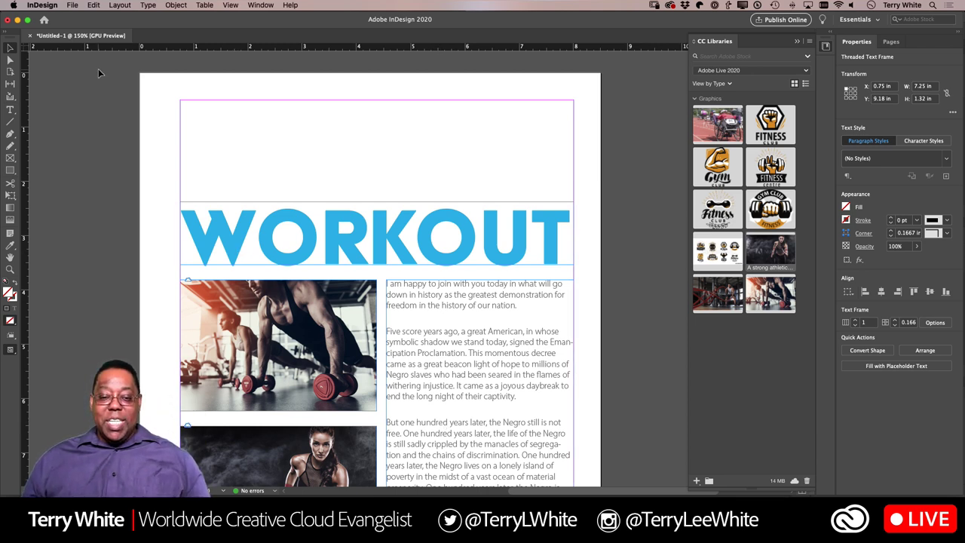
Draw a horizontal rule above WORKOUT with a 6 pt Thin – Thin stroke, then deselect it
{"action": "left_click", "coordinate": [10, 121]}
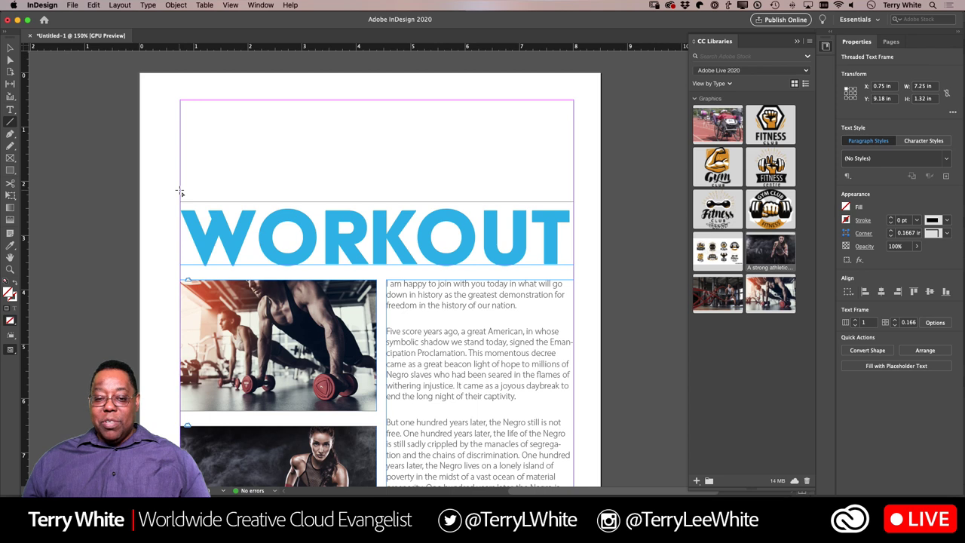
{"action": "left_click_drag", "start_coordinate": [181, 192], "coordinate": [576, 192]}
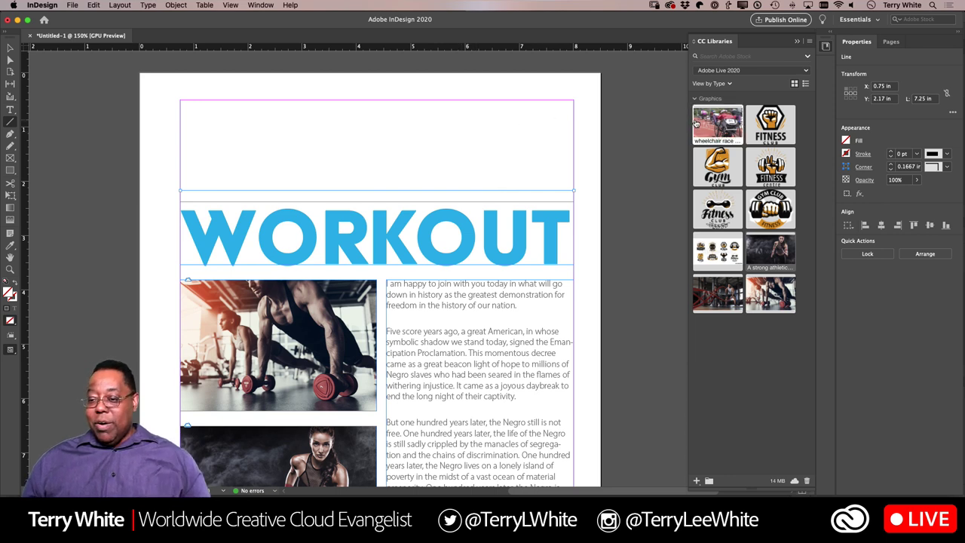
{"action": "left_click", "coordinate": [917, 154]}
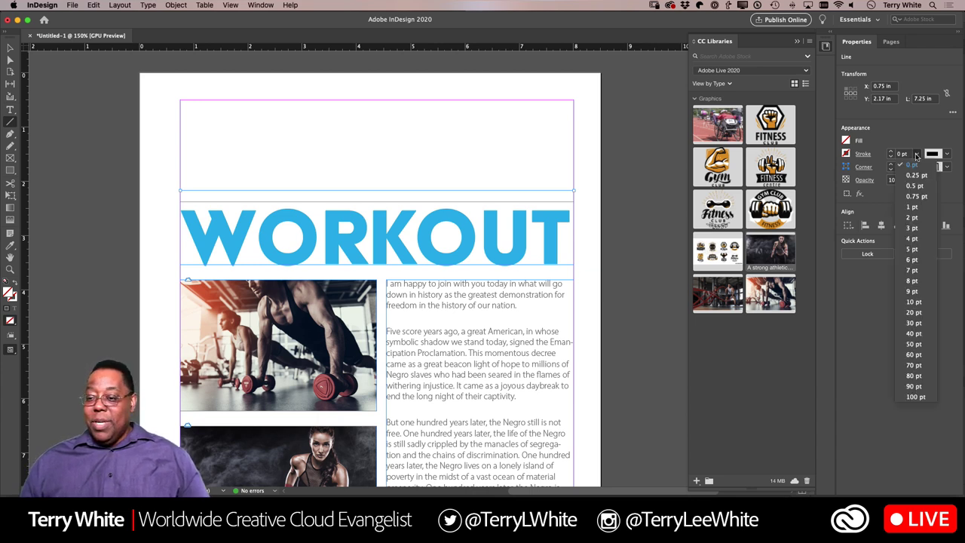
{"action": "left_click", "coordinate": [913, 218]}
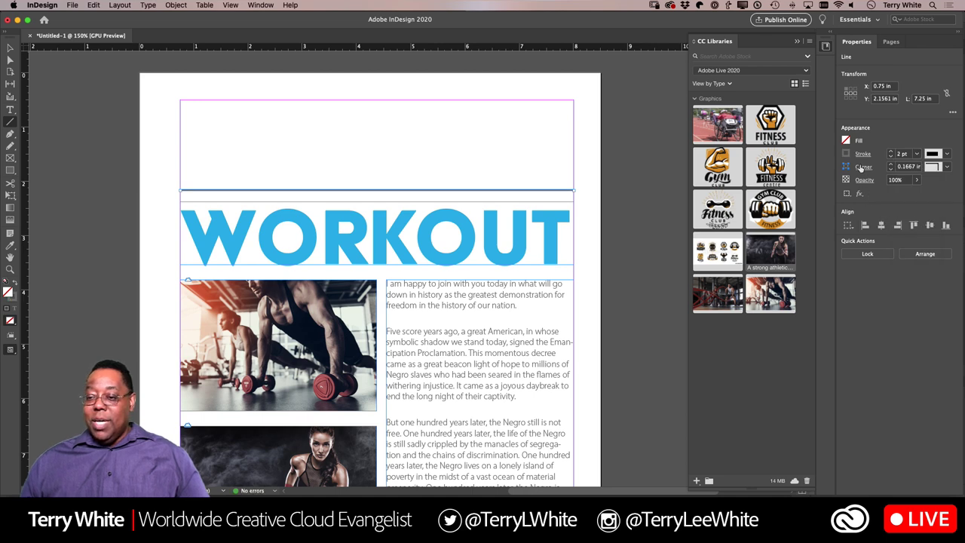
{"action": "left_click", "coordinate": [948, 154]}
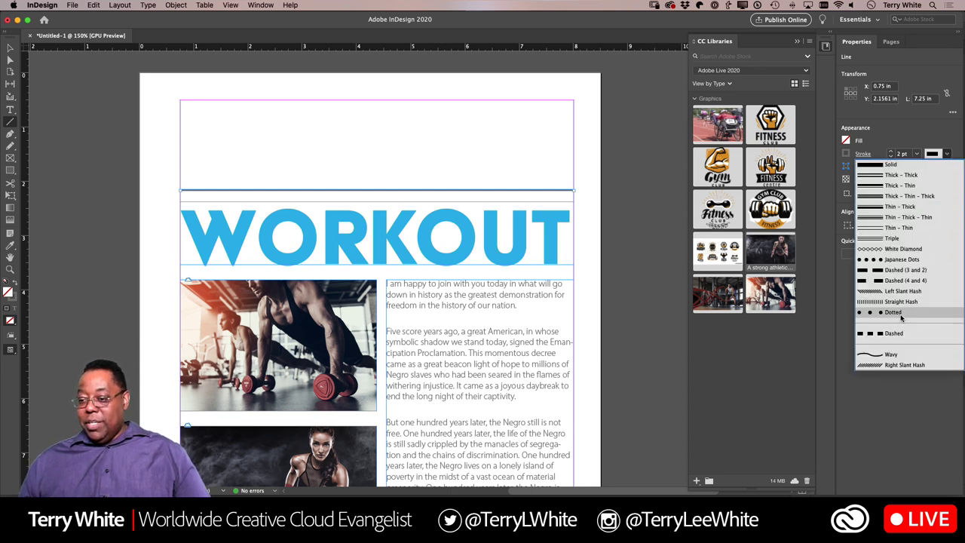
{"action": "left_click", "coordinate": [905, 229]}
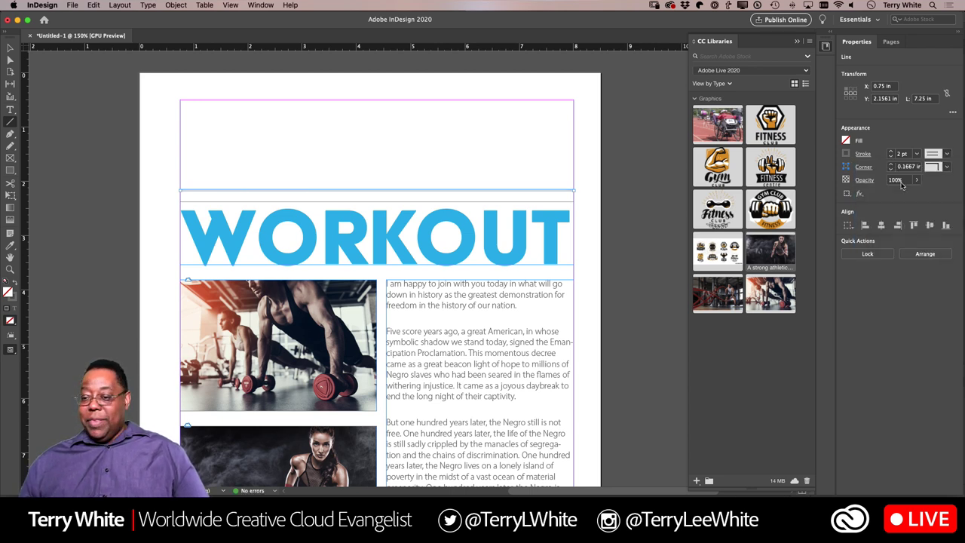
{"action": "left_click", "coordinate": [917, 155]}
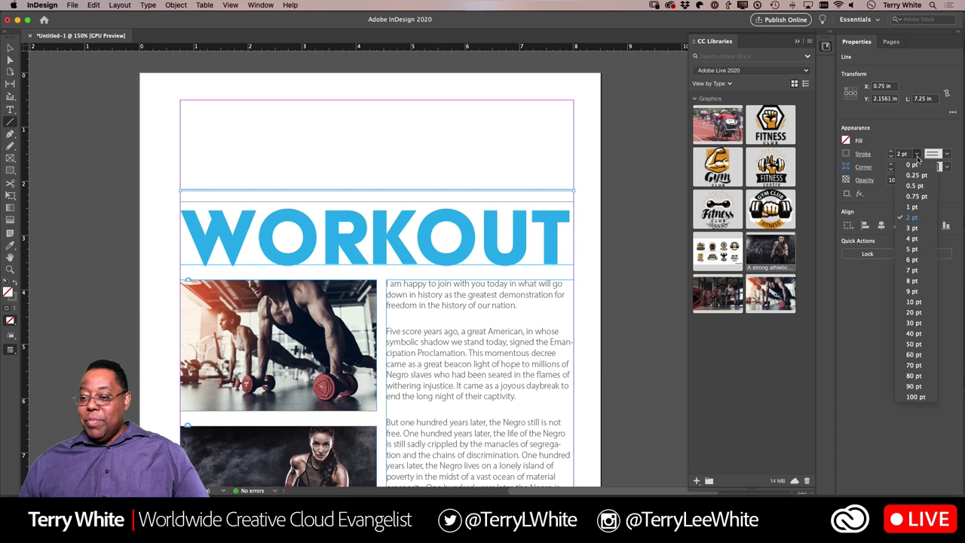
{"action": "left_click", "coordinate": [912, 259]}
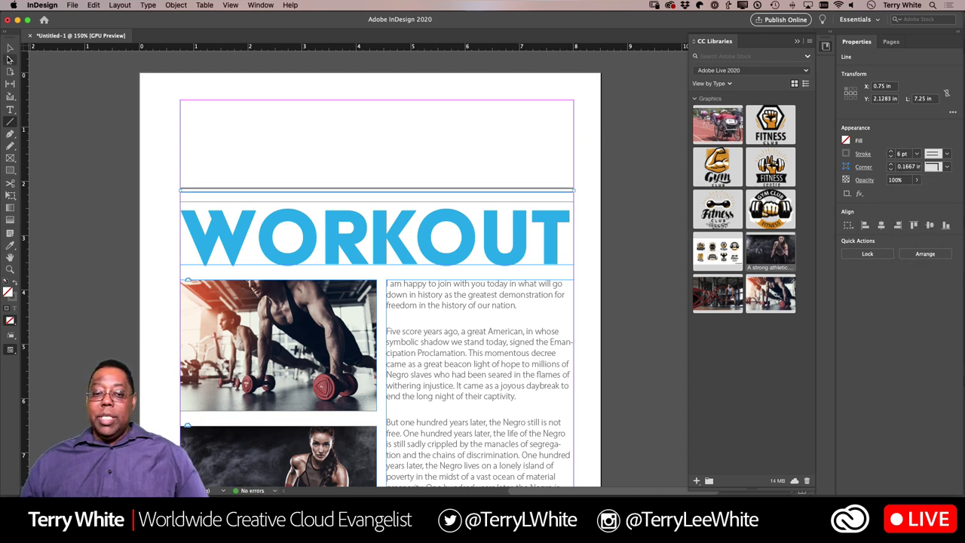
{"action": "left_click", "coordinate": [10, 49]}
{"action": "left_click", "coordinate": [281, 135]}
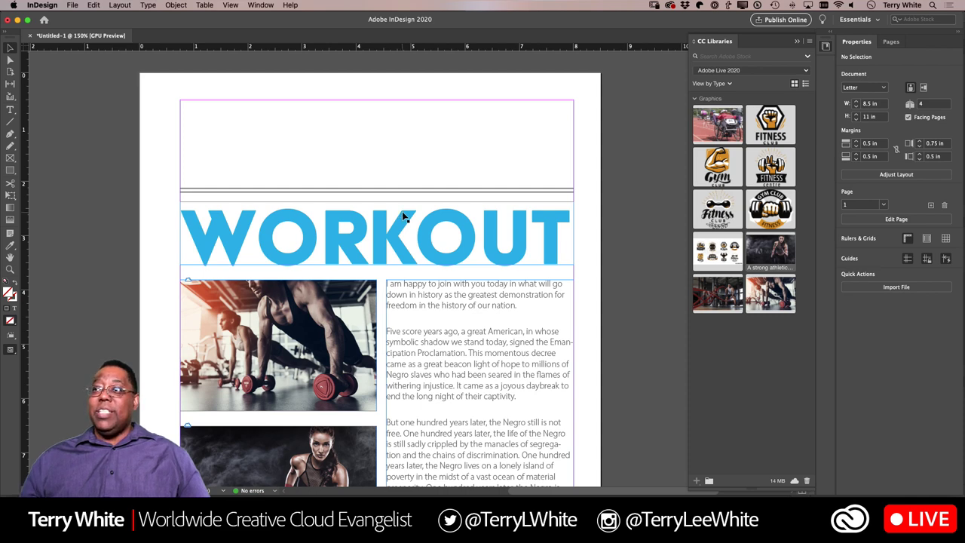
Draw a picture frame across the top of page 2 and fill it proportionally with the battle-rope photo
{"action": "scroll", "coordinate": [375, 209], "scroll_direction": "down", "scroll_amount": 3}
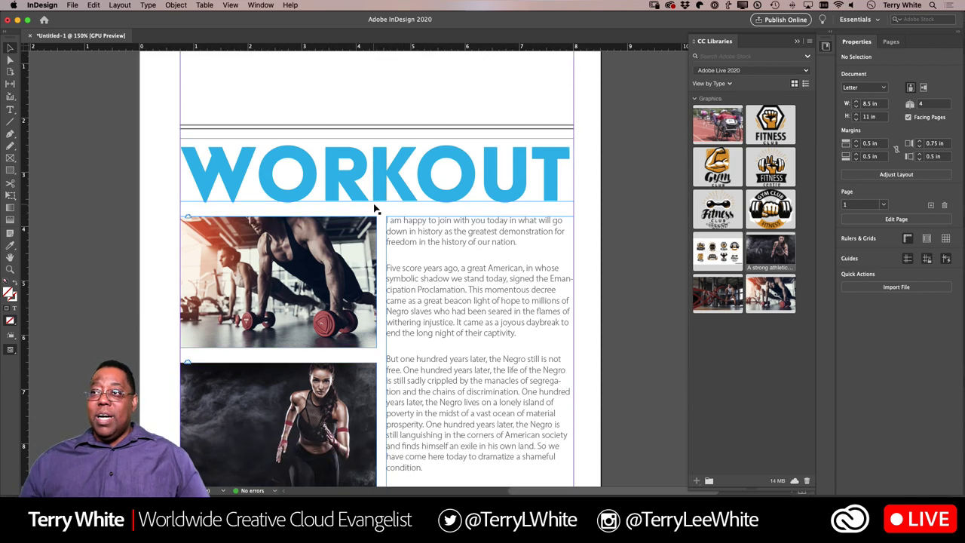
{"action": "scroll", "coordinate": [374, 208], "scroll_direction": "down", "scroll_amount": 20}
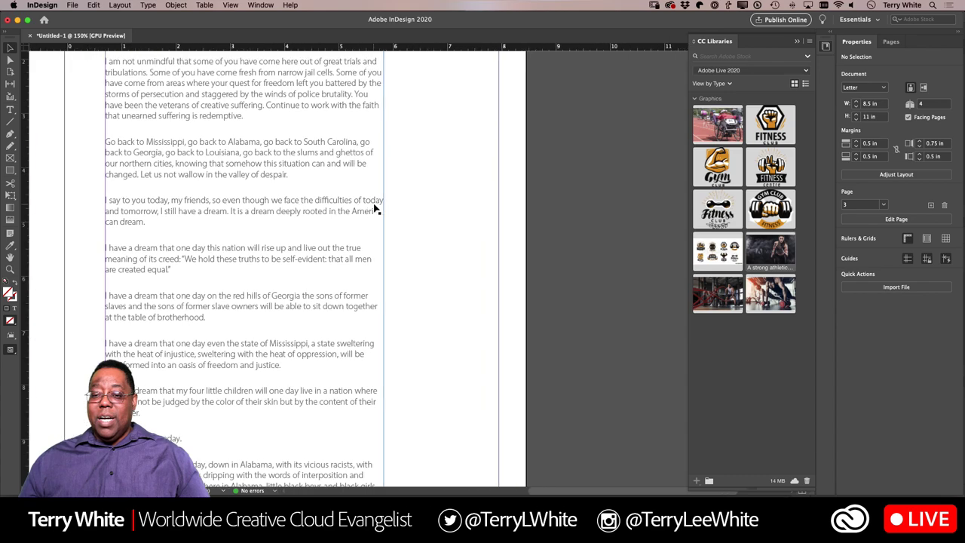
{"action": "scroll", "coordinate": [375, 208], "scroll_direction": "left", "scroll_amount": 5}
{"action": "scroll", "coordinate": [375, 208], "scroll_direction": "up", "scroll_amount": 5}
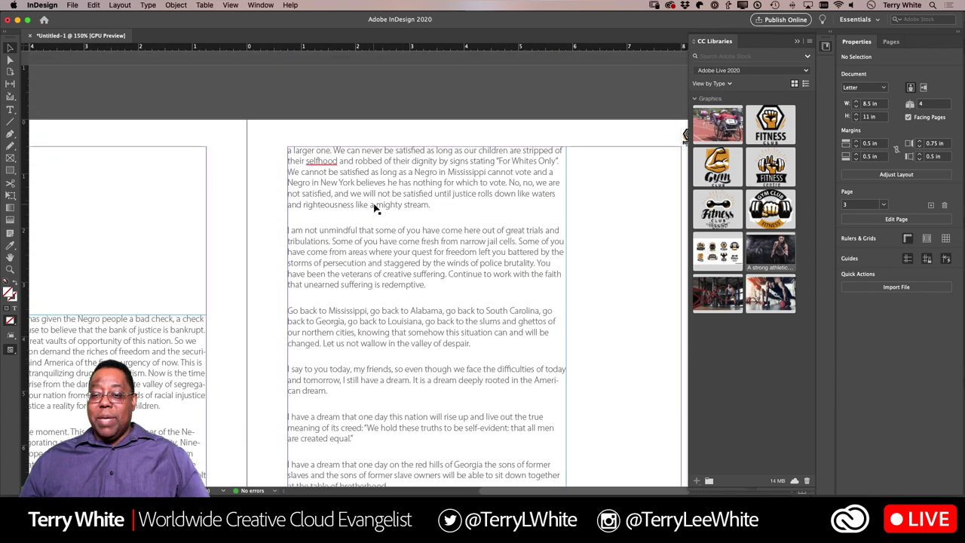
{"action": "scroll", "coordinate": [375, 208], "scroll_direction": "left", "scroll_amount": 5}
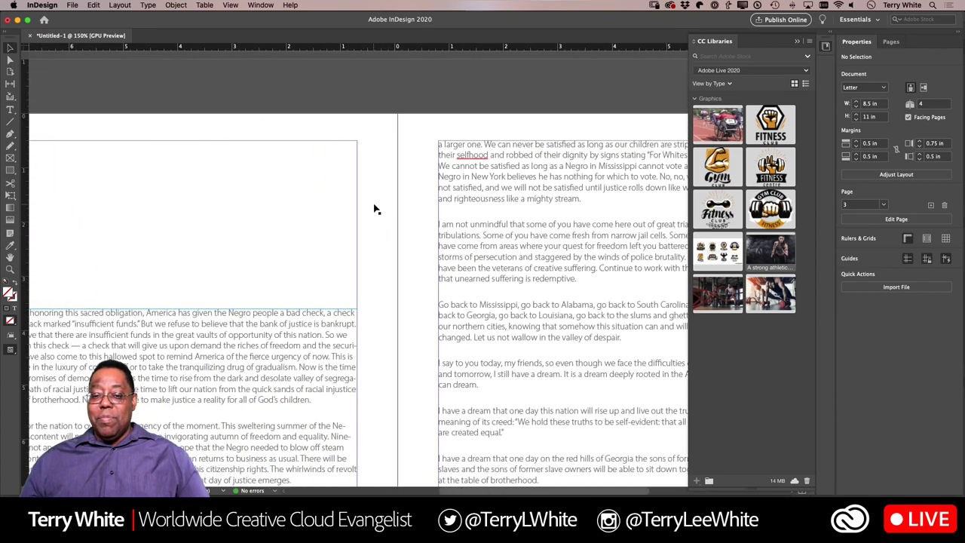
{"action": "scroll", "coordinate": [374, 209], "scroll_direction": "left", "scroll_amount": 5}
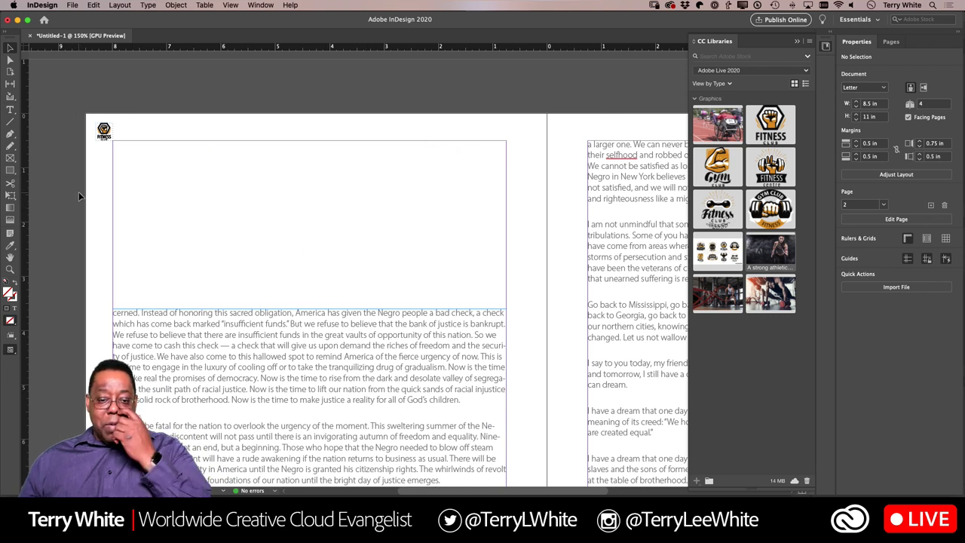
{"action": "left_click", "coordinate": [11, 158]}
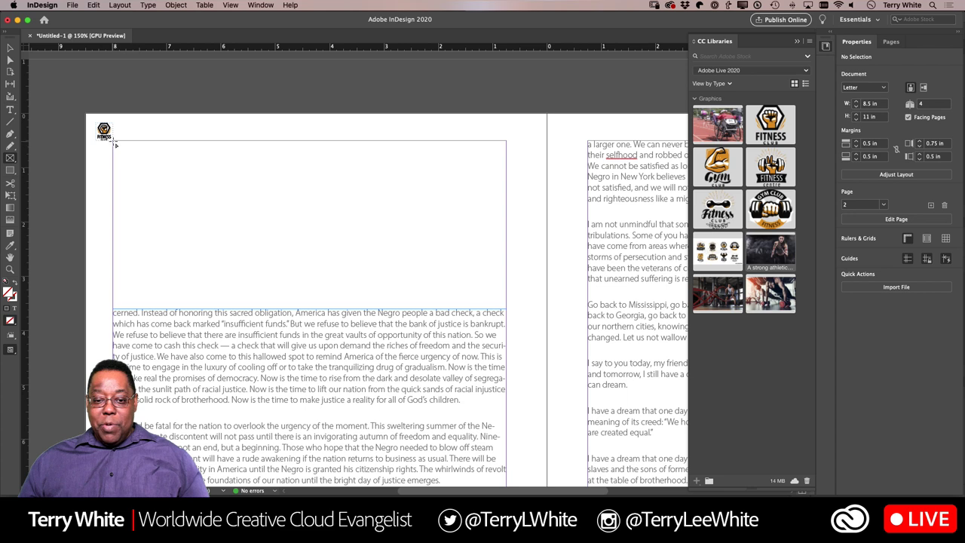
{"action": "left_click_drag", "start_coordinate": [114, 142], "coordinate": [505, 293]}
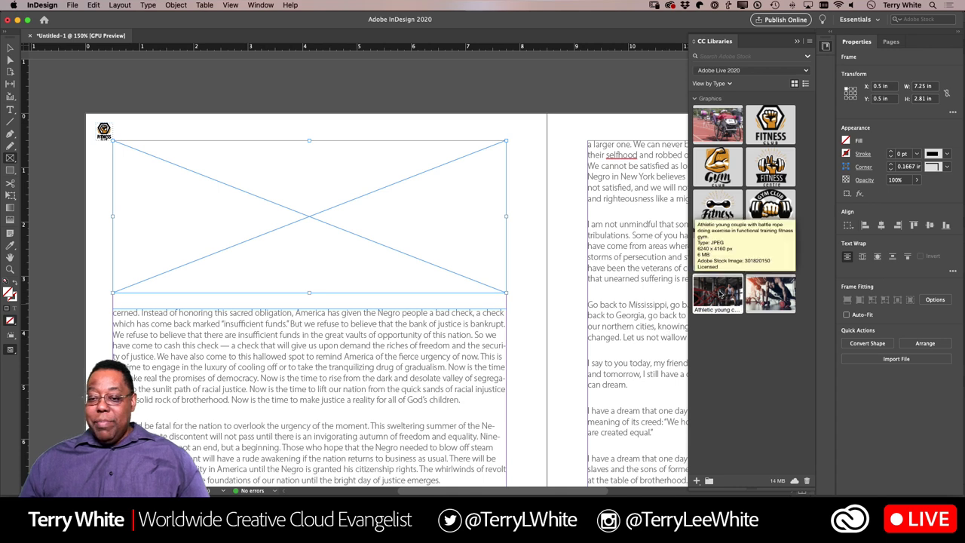
{"action": "left_click_drag", "start_coordinate": [722, 298], "coordinate": [310, 211]}
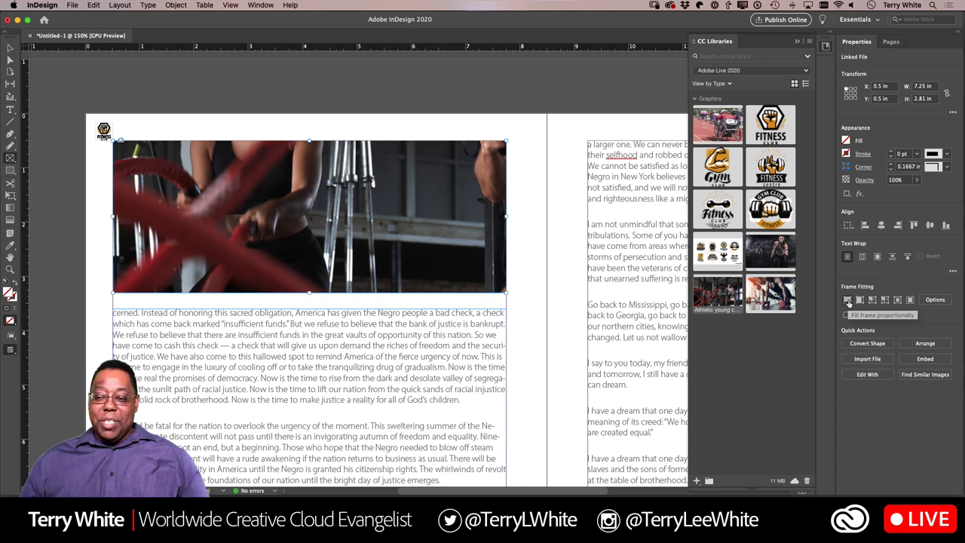
{"action": "left_click", "coordinate": [848, 300]}
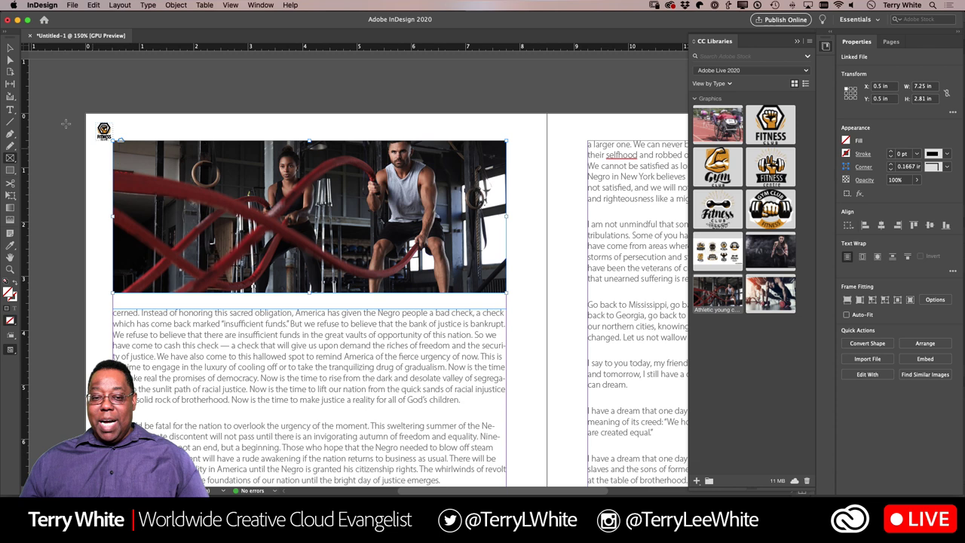
Shift the battle-rope photo slightly down within its frame, then deselect it
{"action": "left_click", "coordinate": [11, 47]}
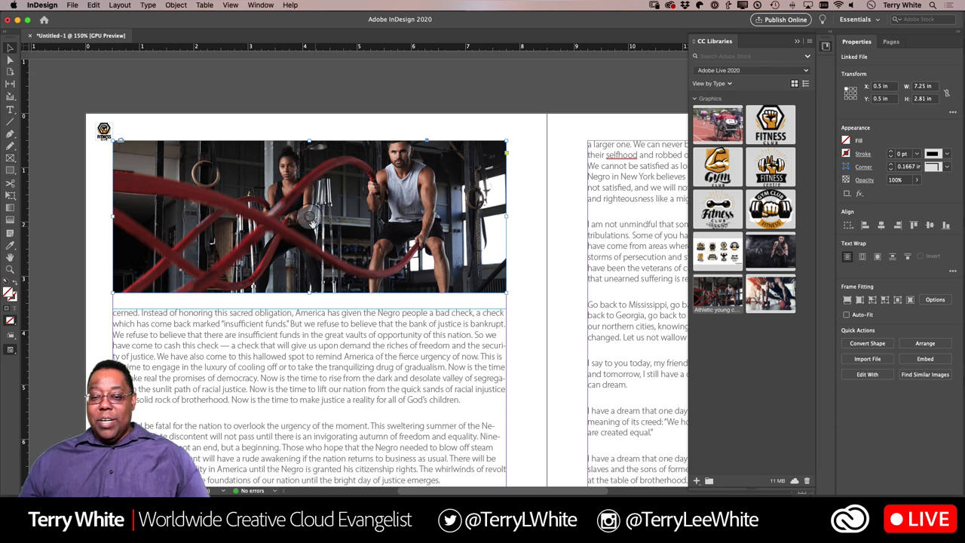
{"action": "left_click_drag", "start_coordinate": [310, 219], "coordinate": [313, 227]}
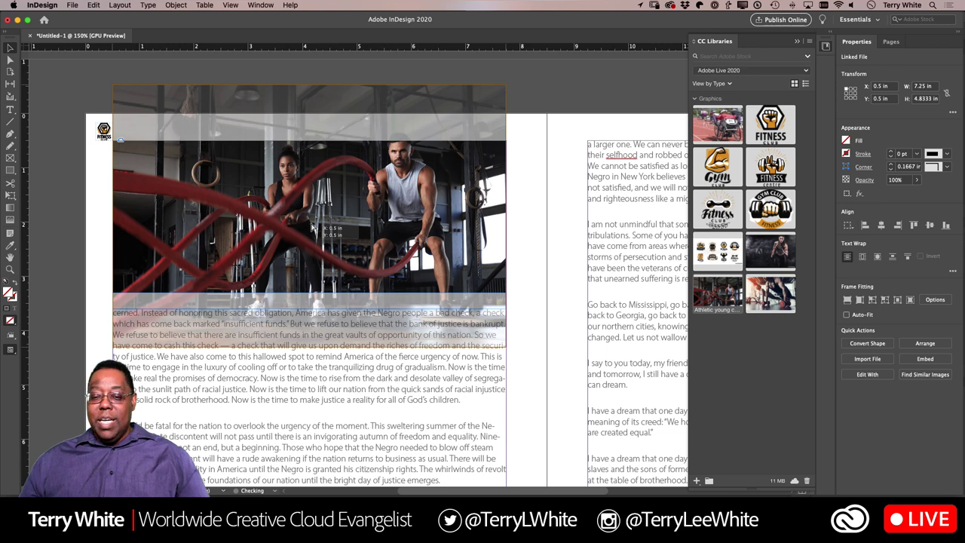
{"action": "left_click_drag", "start_coordinate": [312, 227], "coordinate": [313, 236]}
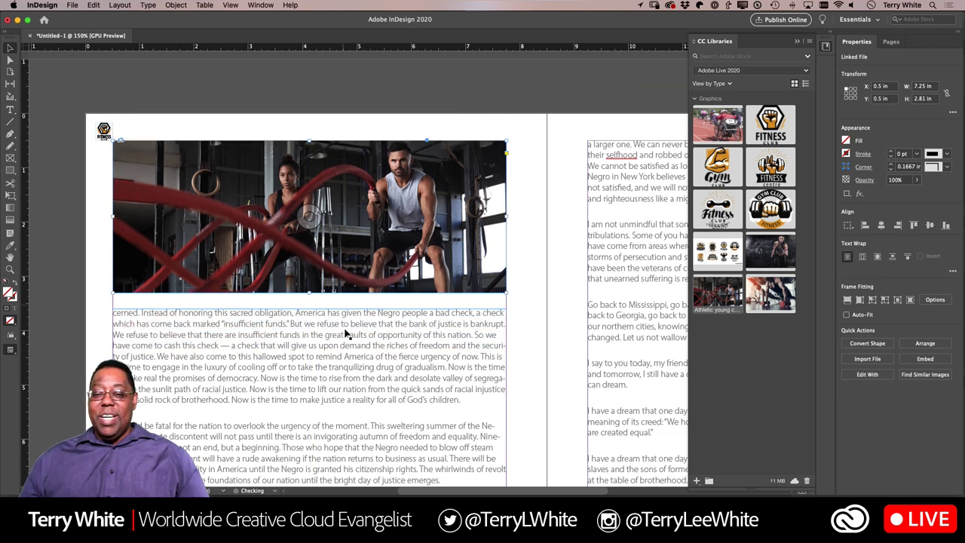
{"action": "left_click", "coordinate": [524, 137]}
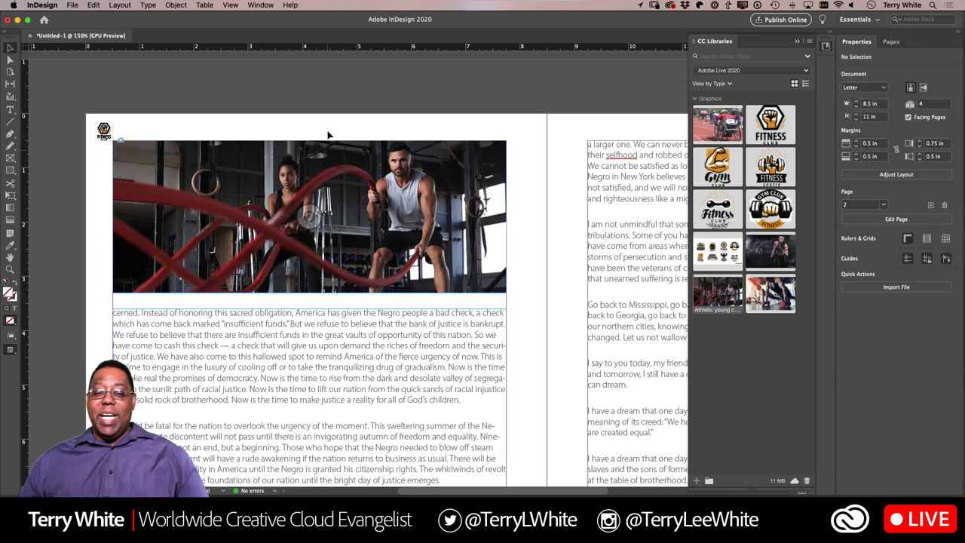
{"action": "scroll", "coordinate": [460, 299], "scroll_direction": "left", "scroll_amount": 1}
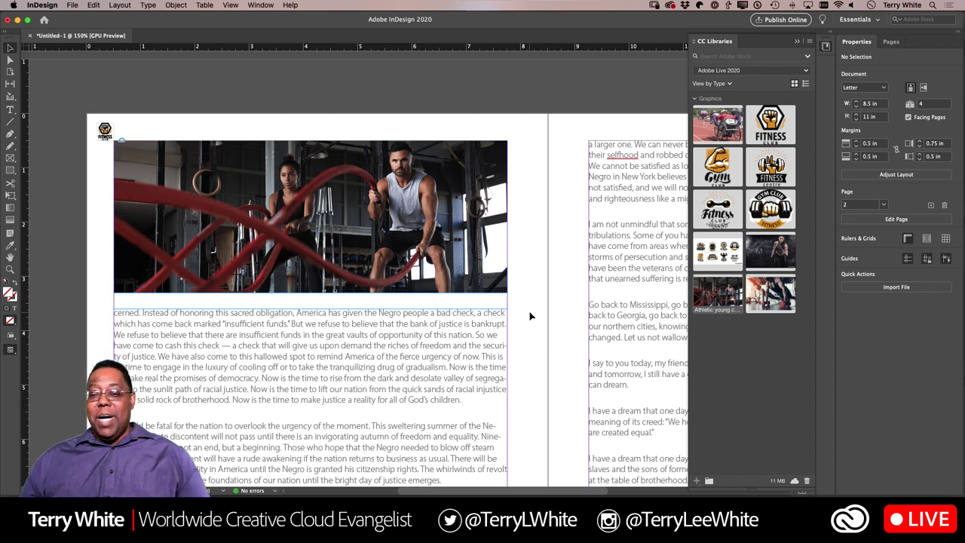
{"action": "scroll", "coordinate": [531, 316], "scroll_direction": "up", "scroll_amount": 1}
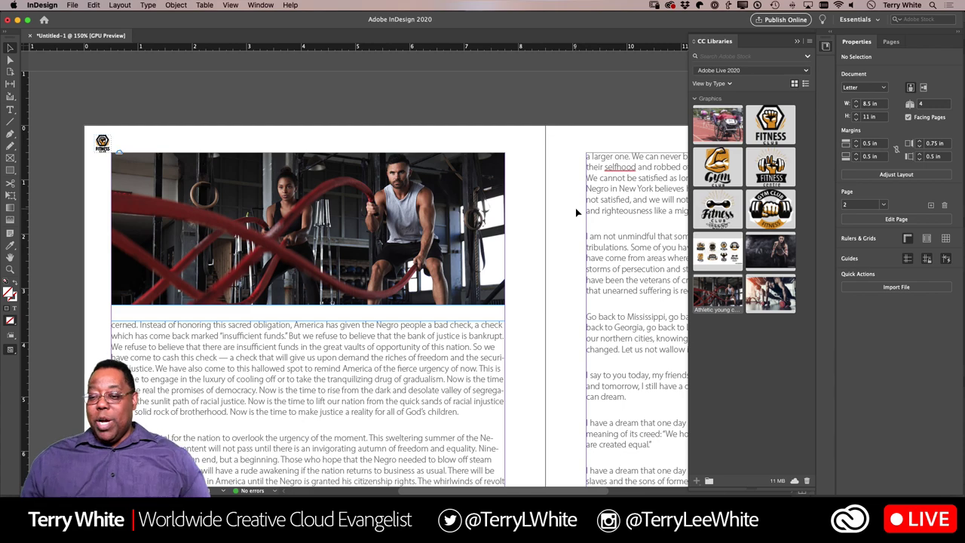
{"action": "scroll", "coordinate": [573, 304], "scroll_direction": "down", "scroll_amount": 10}
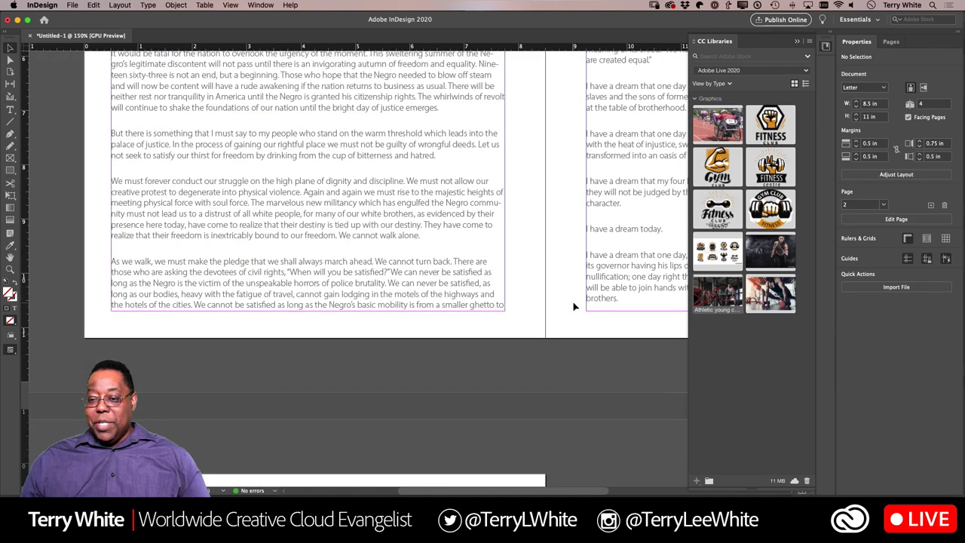
{"action": "scroll", "coordinate": [573, 305], "scroll_direction": "up", "scroll_amount": 3}
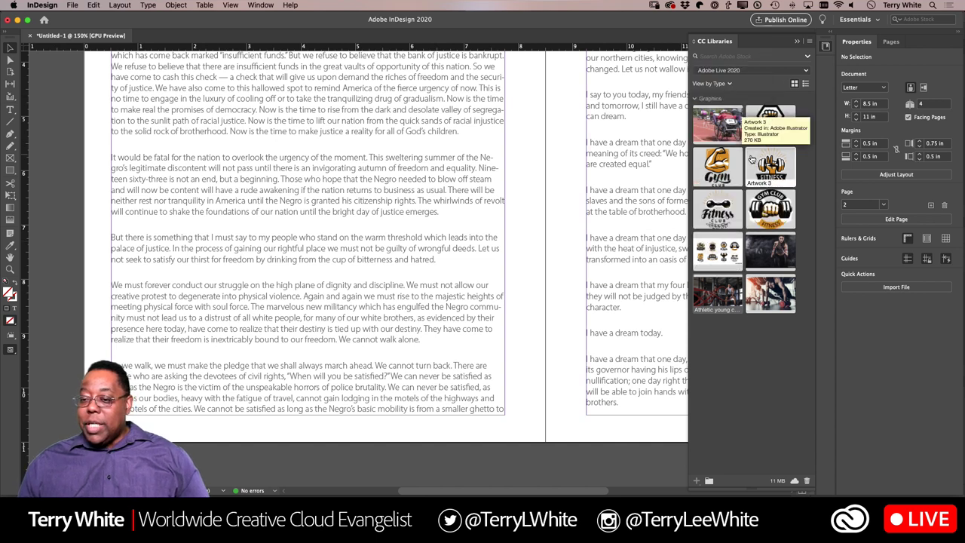
Place the Fitness Centre logo from CC Libraries on page 2 and wrap text around its object shape
{"action": "left_click_drag", "start_coordinate": [768, 169], "coordinate": [505, 272]}
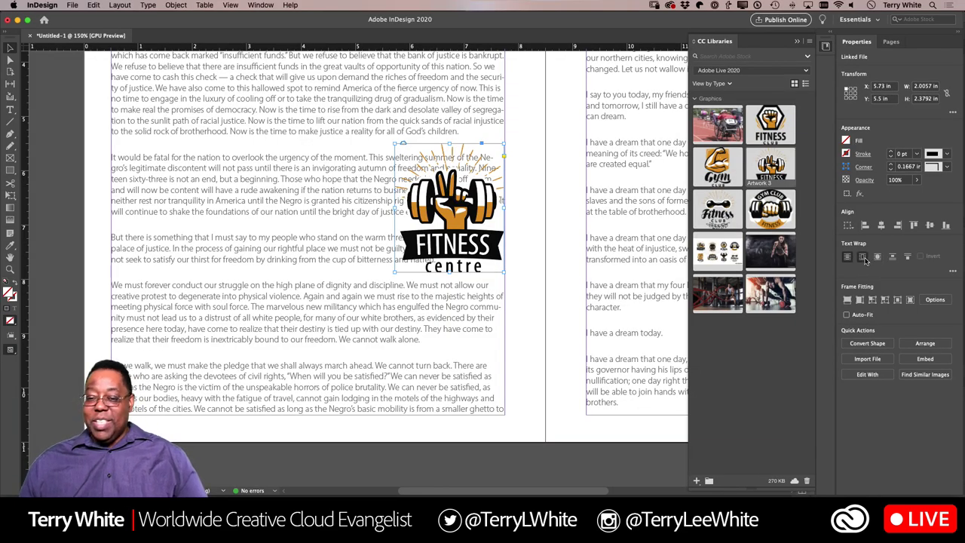
{"action": "left_click", "coordinate": [862, 257]}
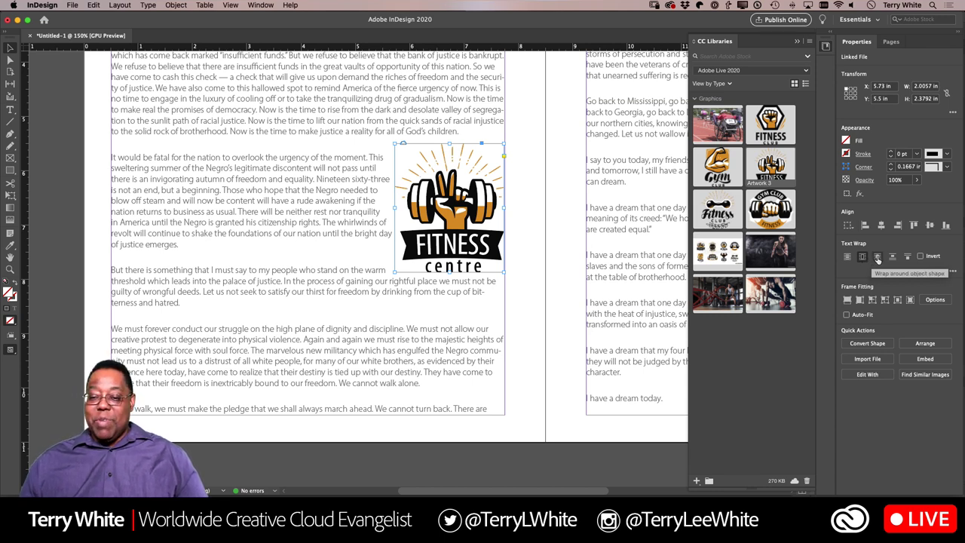
{"action": "left_click", "coordinate": [877, 258]}
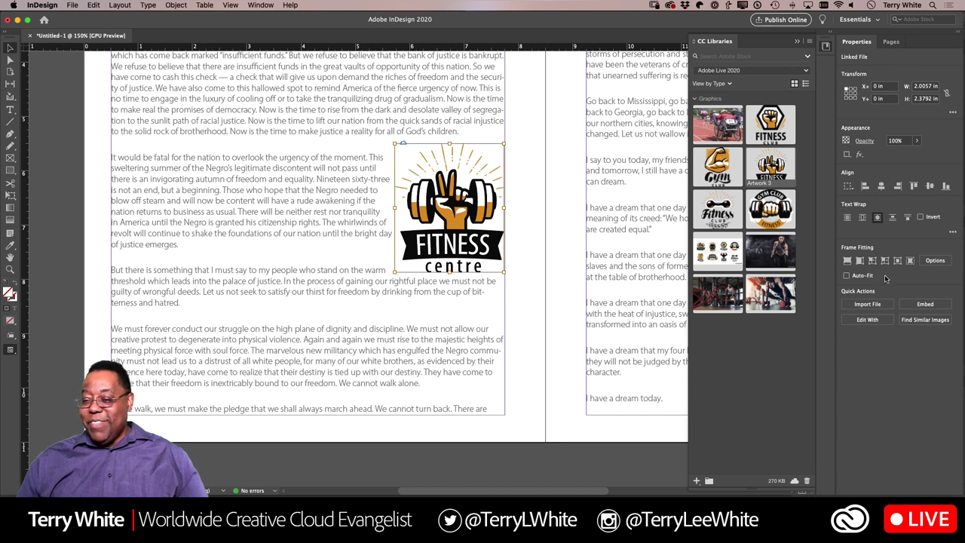
{"action": "left_click", "coordinate": [953, 236]}
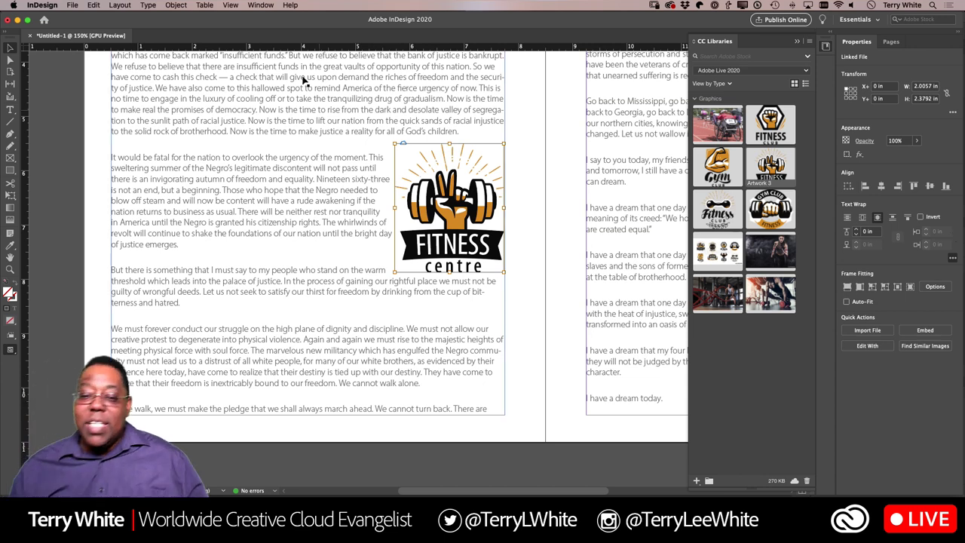
In the Text Wrap panel, set Contour Type to Detect Edges with a 0.1875 in offset
{"action": "left_click", "coordinate": [251, 6]}
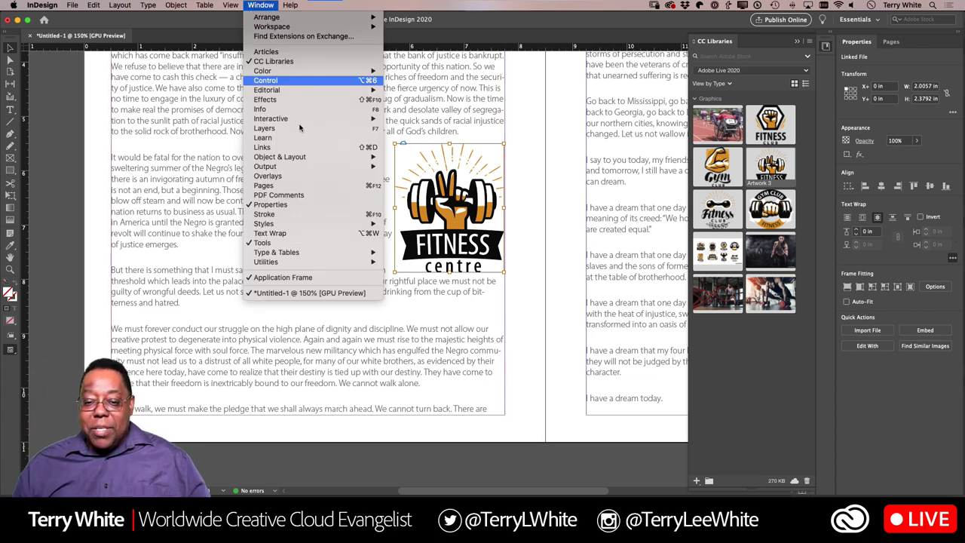
{"action": "left_click", "coordinate": [302, 235]}
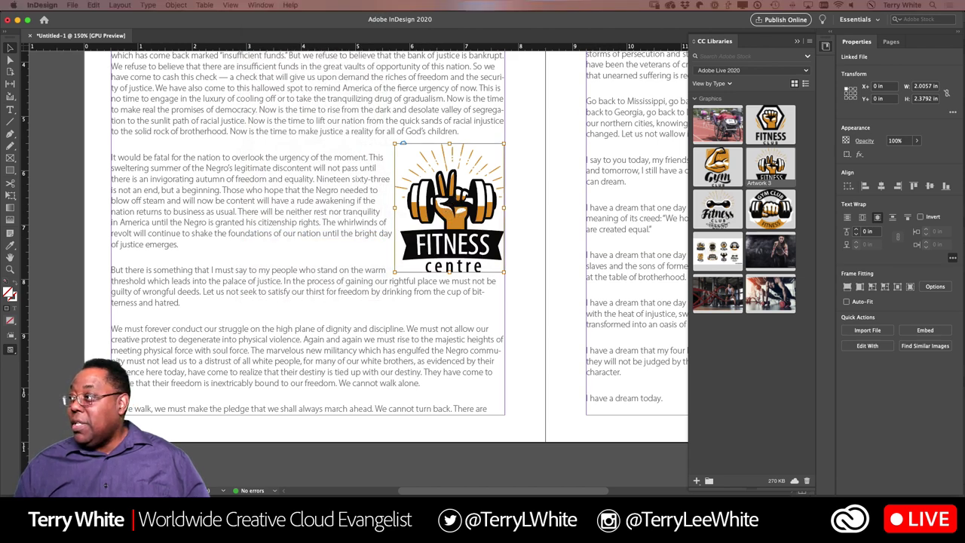
{"action": "key", "text": "super+alt+w"}
{"action": "left_click_drag", "start_coordinate": [782, 308], "coordinate": [640, 139]}
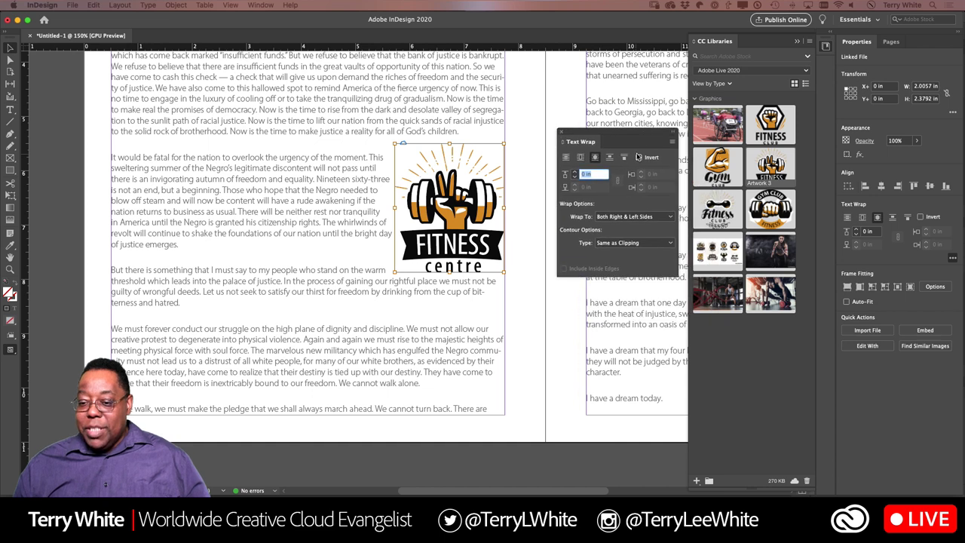
{"action": "left_click", "coordinate": [639, 243]}
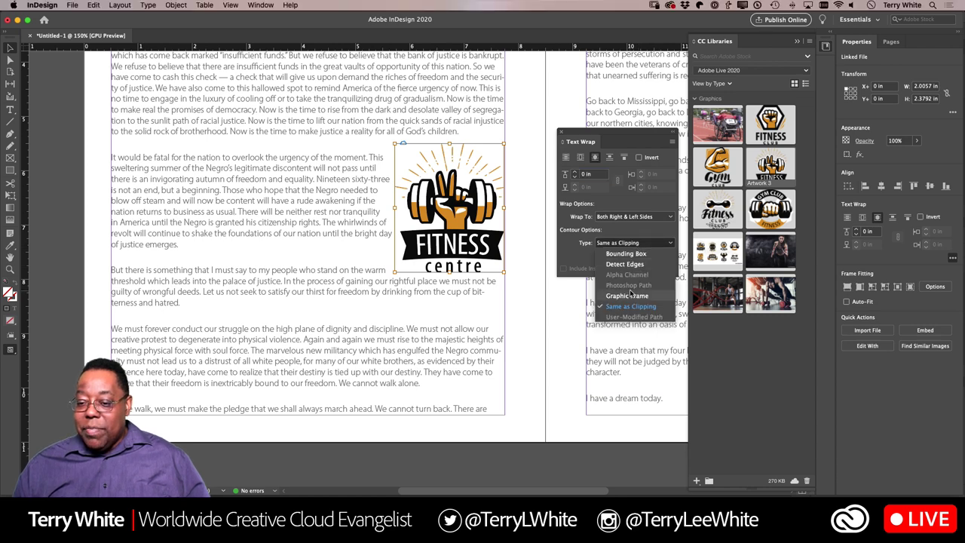
{"action": "left_click", "coordinate": [630, 263]}
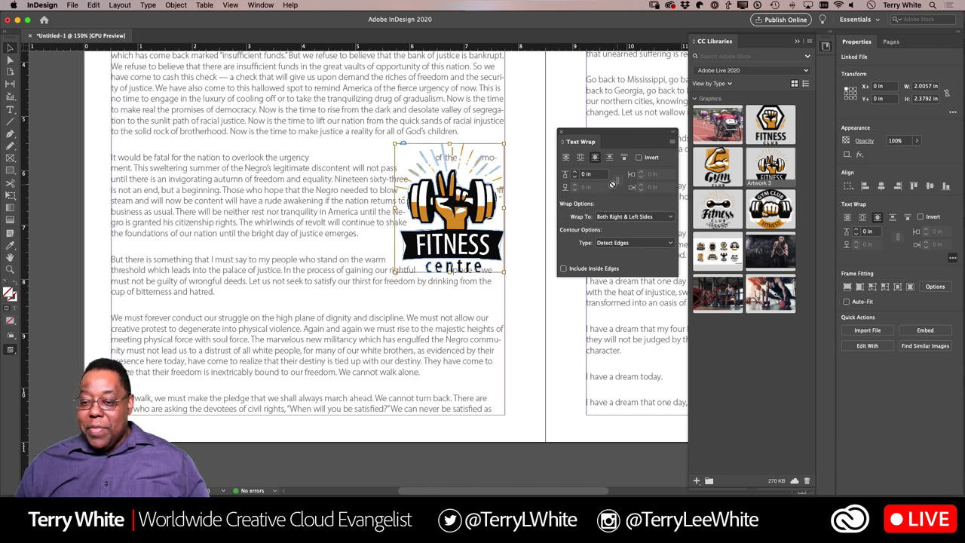
{"action": "left_click", "coordinate": [574, 173]}
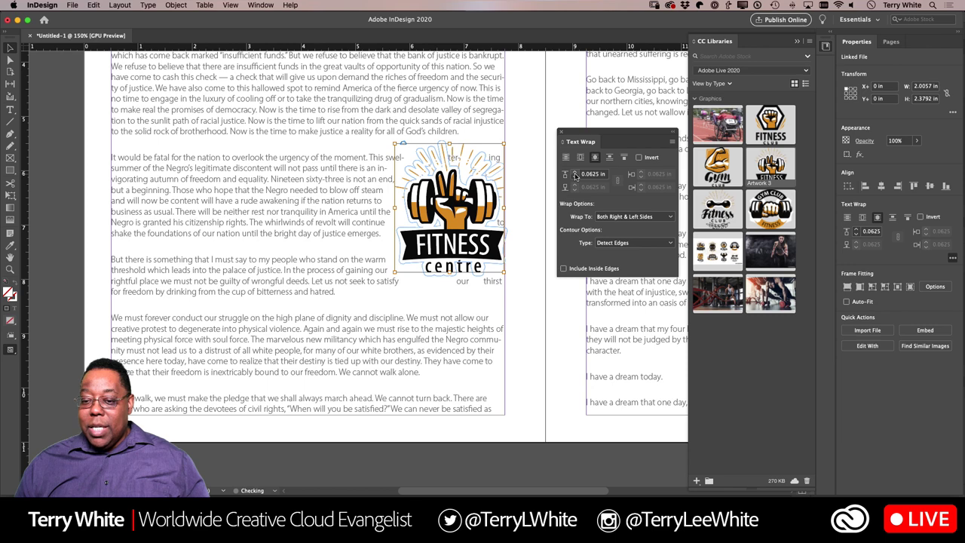
{"action": "left_click", "coordinate": [576, 173]}
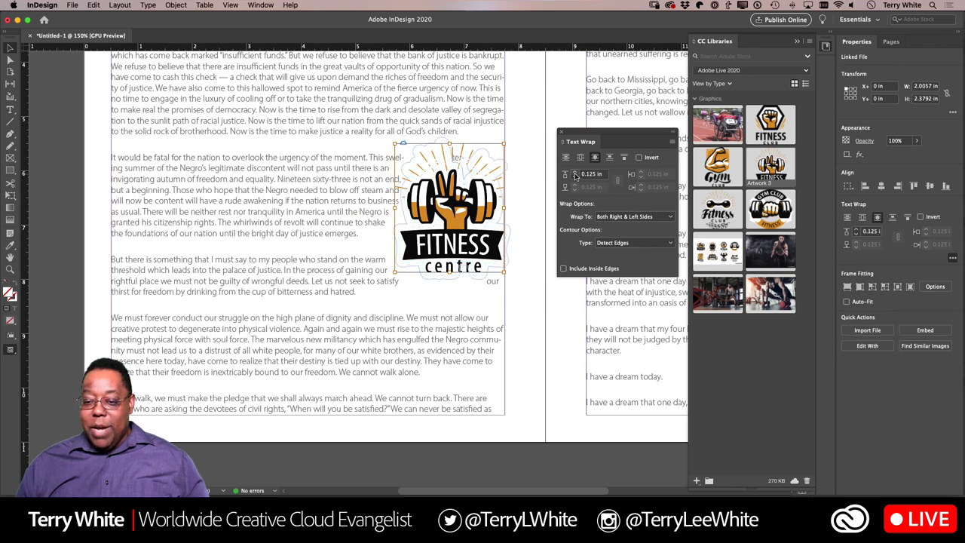
{"action": "left_click", "coordinate": [576, 172]}
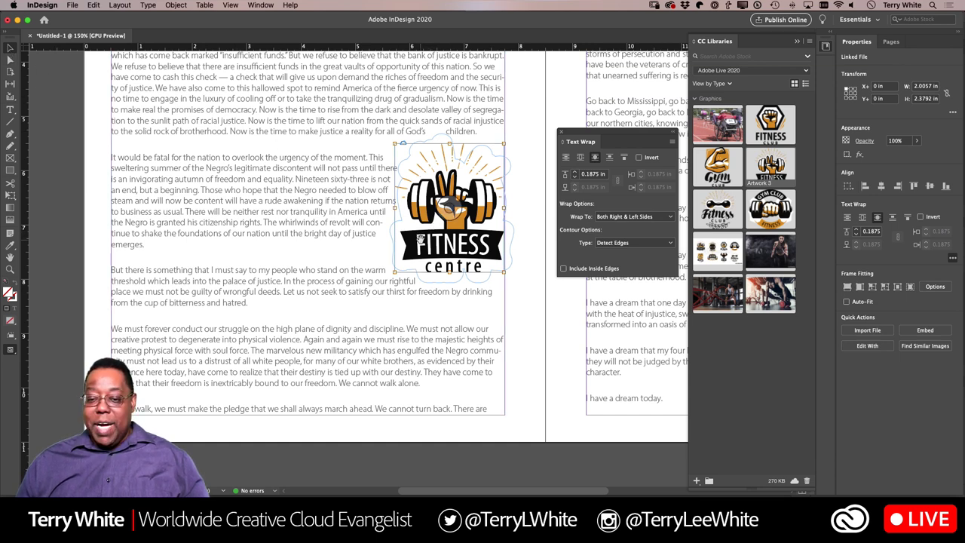
Move the logo frame into the middle of the text column so text wraps both sides
{"action": "left_click_drag", "start_coordinate": [419, 240], "coordinate": [228, 249]}
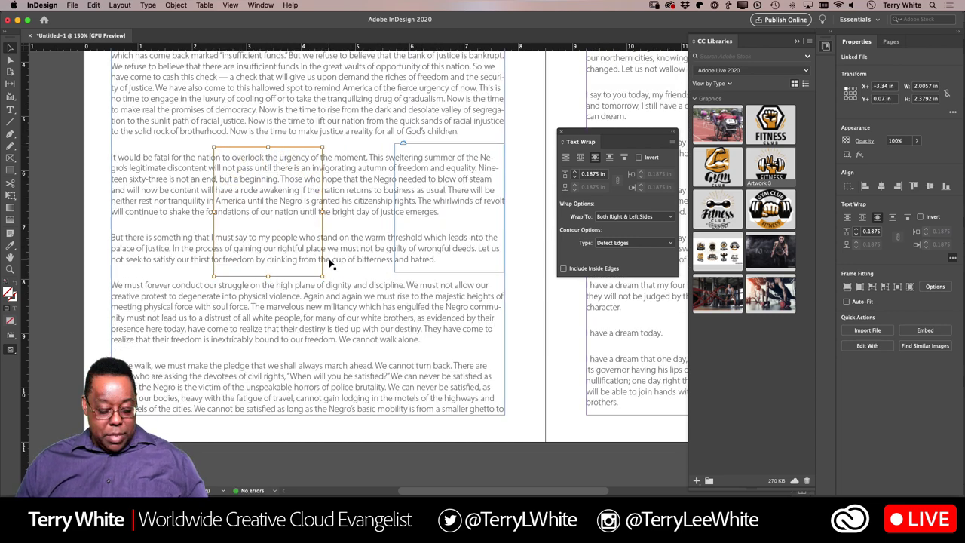
{"action": "key", "text": "ctrl+z"}
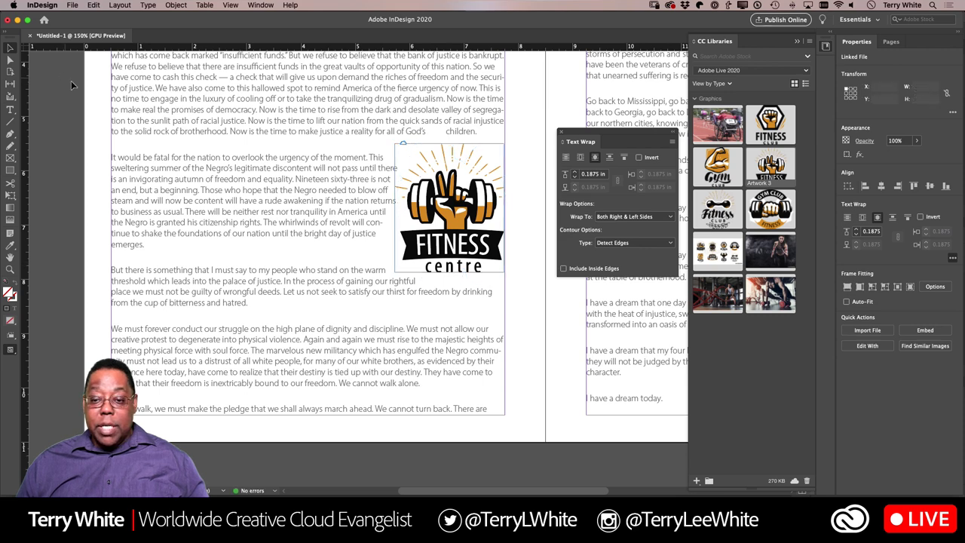
{"action": "key", "text": "super+shift+a"}
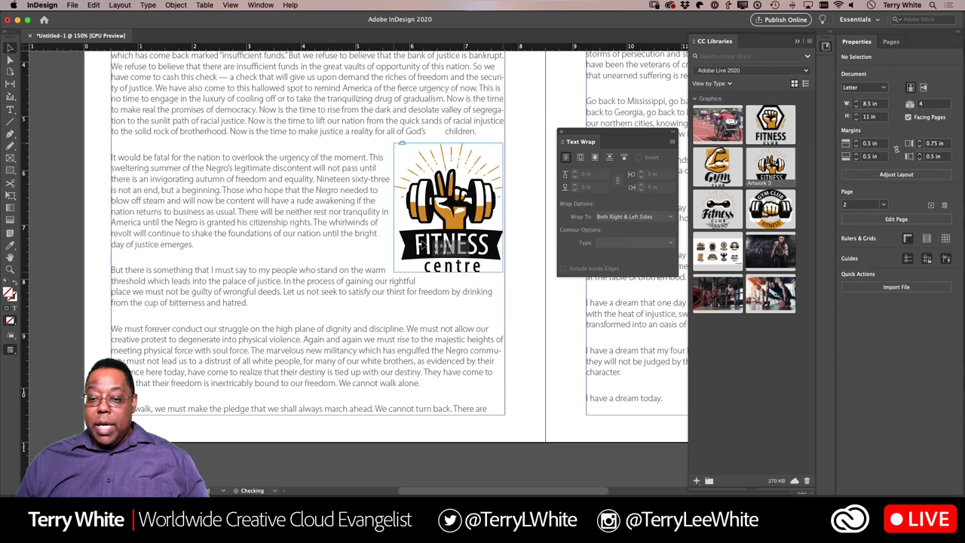
{"action": "left_click_drag", "start_coordinate": [423, 245], "coordinate": [325, 246]}
{"action": "left_click_drag", "start_coordinate": [302, 245], "coordinate": [303, 245]}
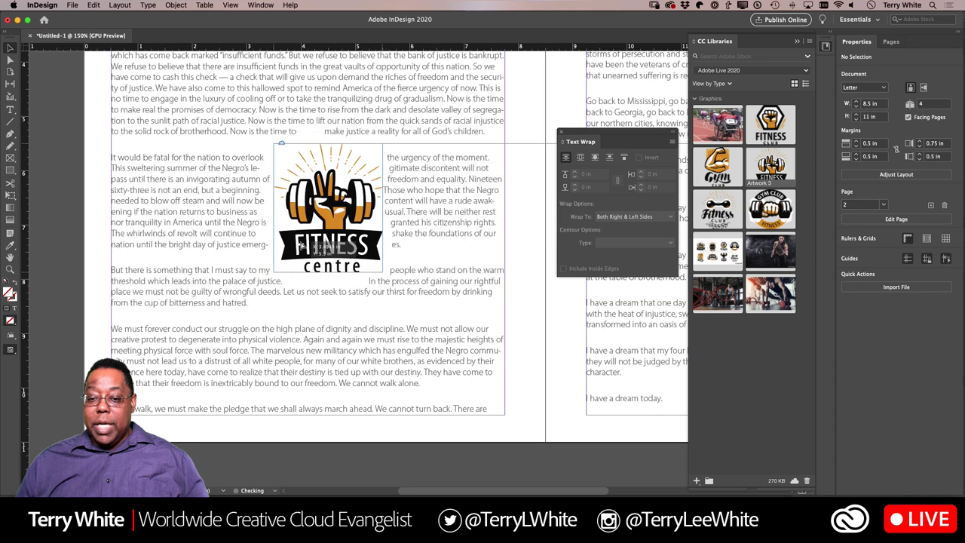
{"action": "left_click", "coordinate": [534, 214]}
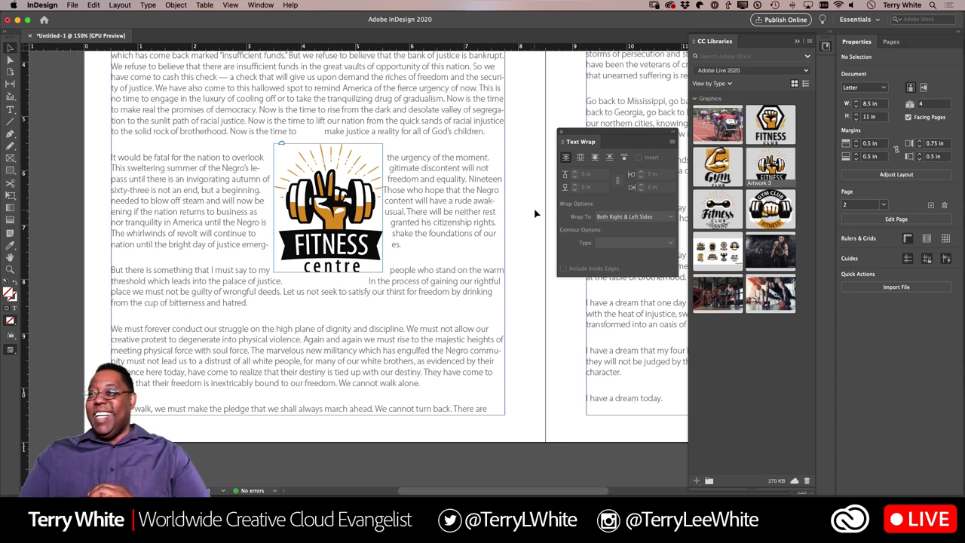
Switch to the Digital Publishing workspace, then to the presenter's custom workspace
{"action": "left_click", "coordinate": [852, 20]}
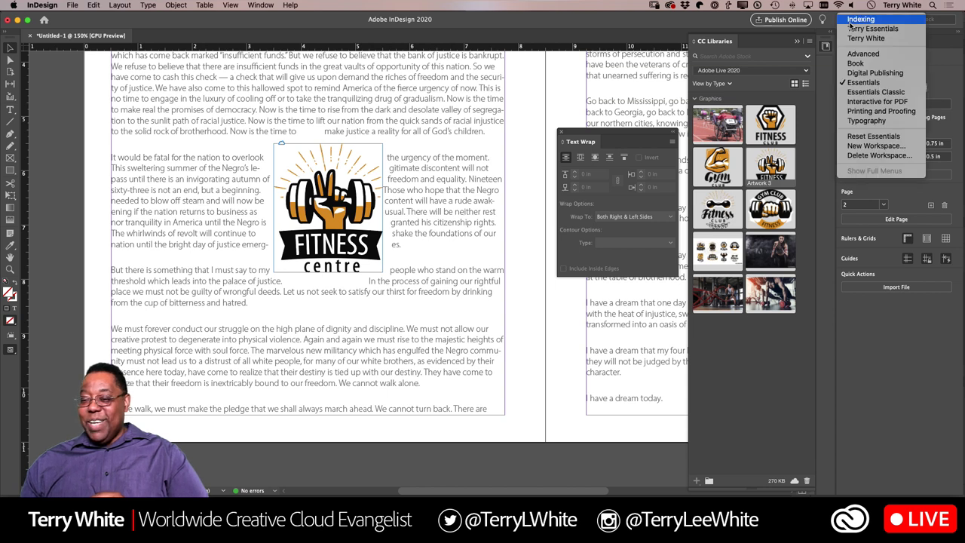
{"action": "left_click", "coordinate": [859, 73]}
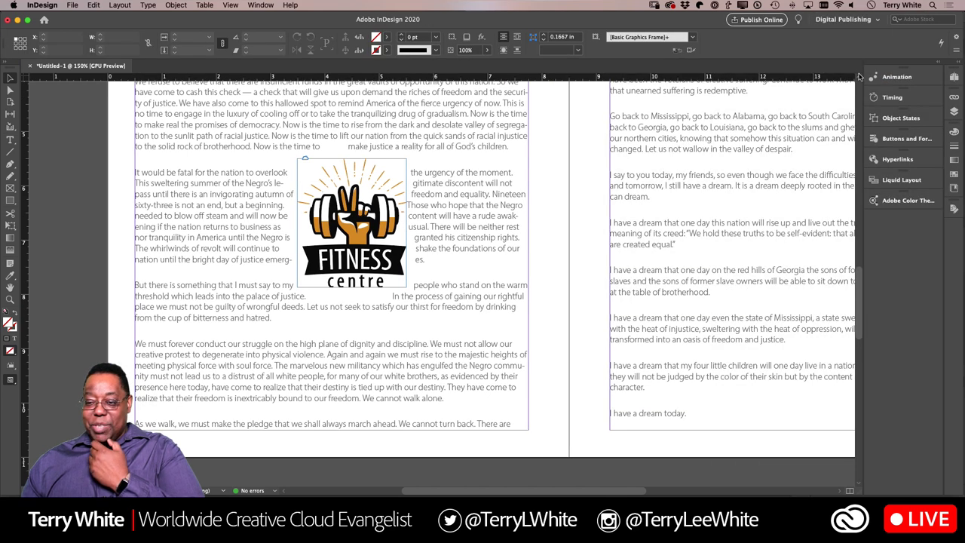
{"action": "left_click", "coordinate": [850, 20]}
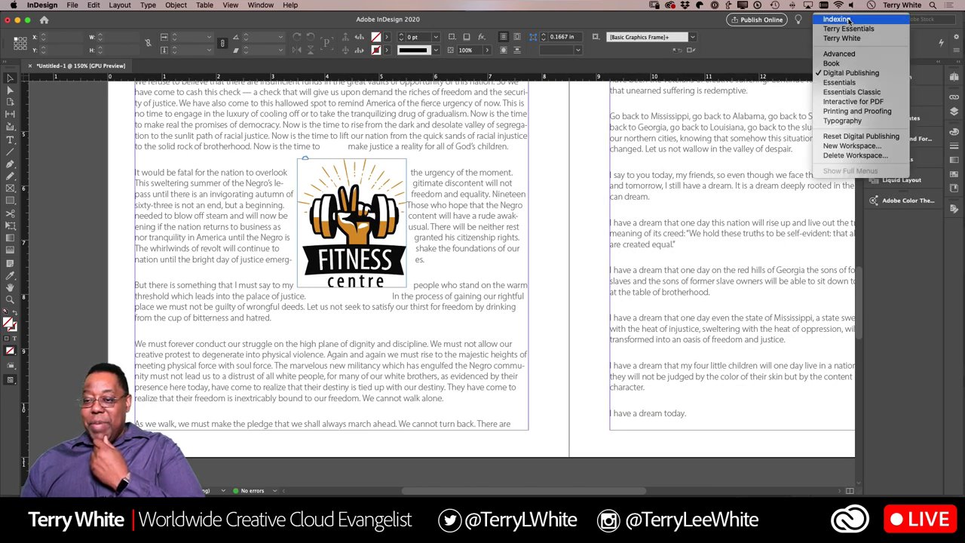
{"action": "left_click", "coordinate": [850, 39]}
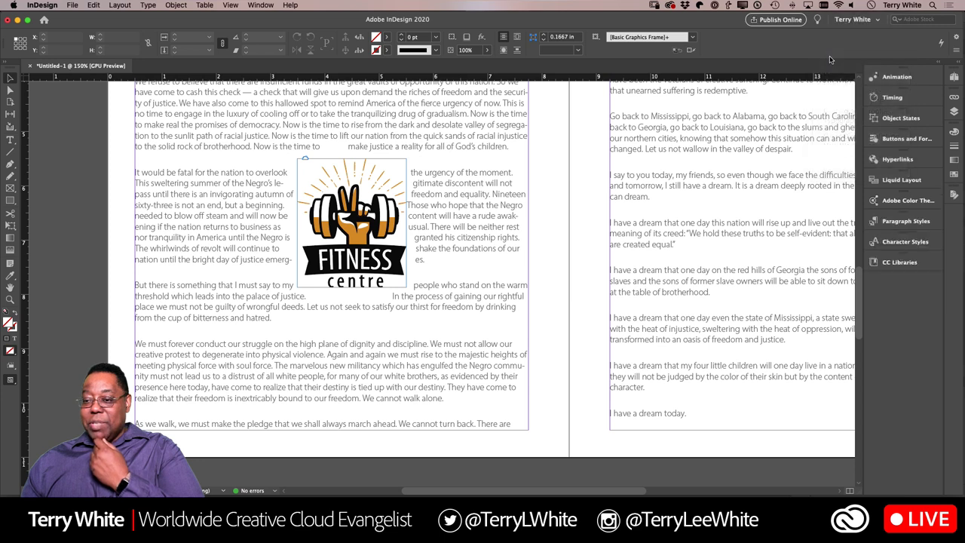